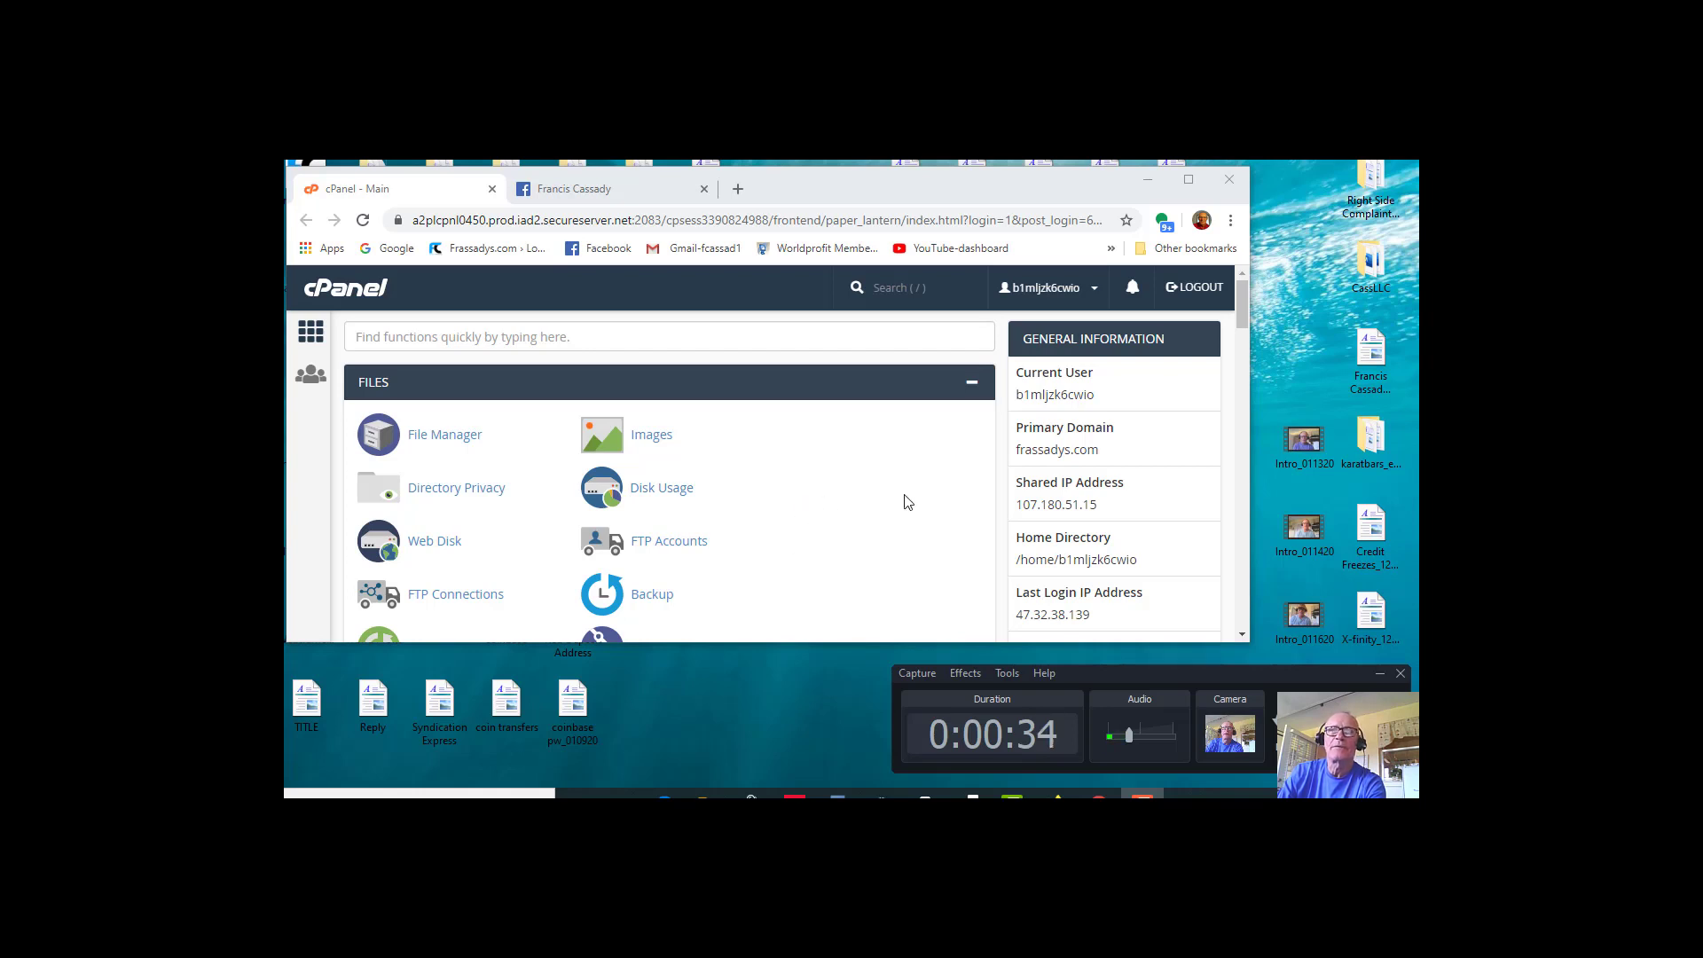
Step: In a new Chrome tab, open the GoDaddy-Login bookmark from the bookmarks overflow list
click(738, 189)
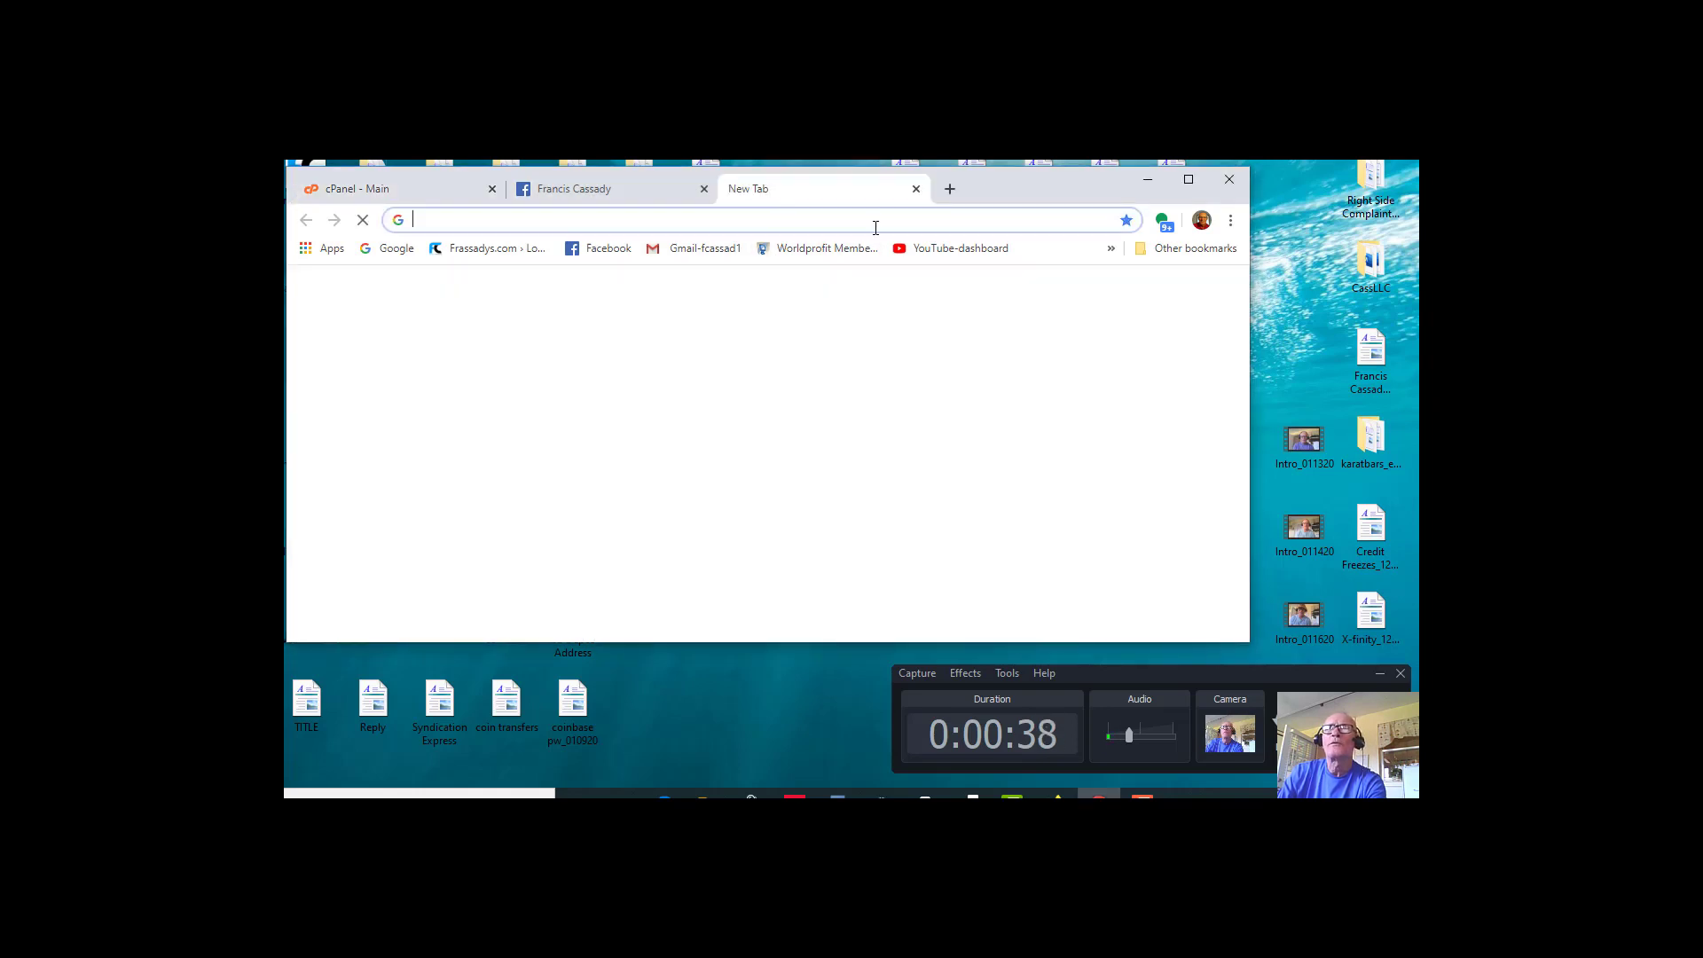
click(1111, 249)
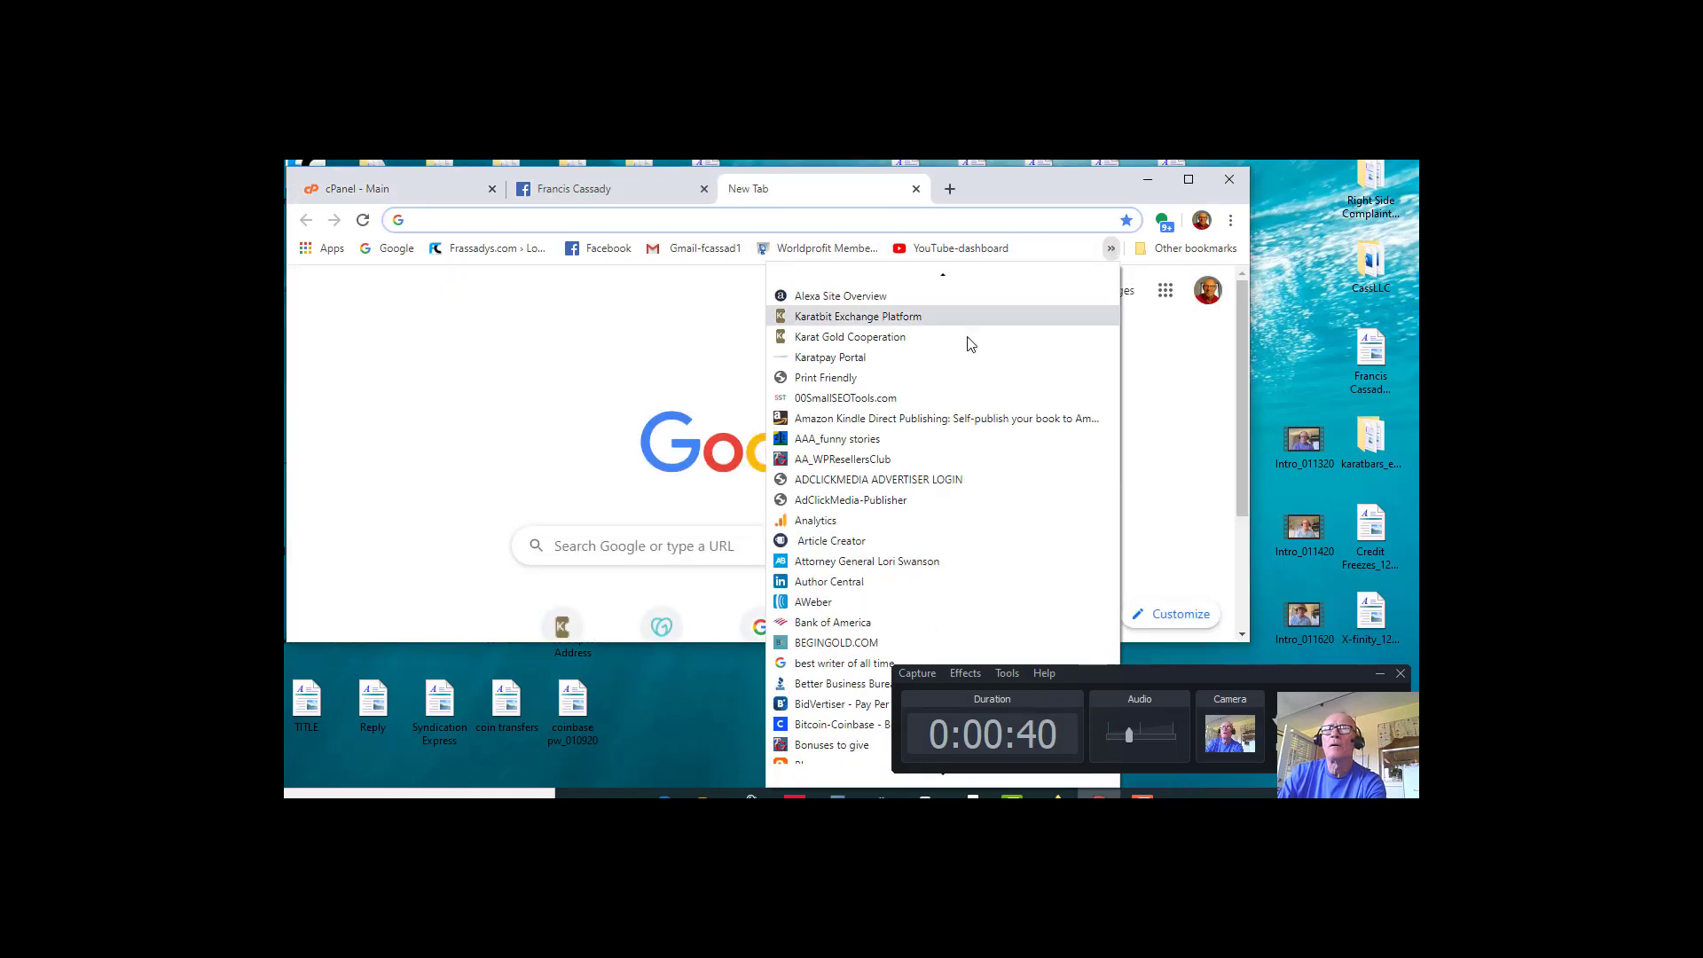
scroll(982, 512, down, 6)
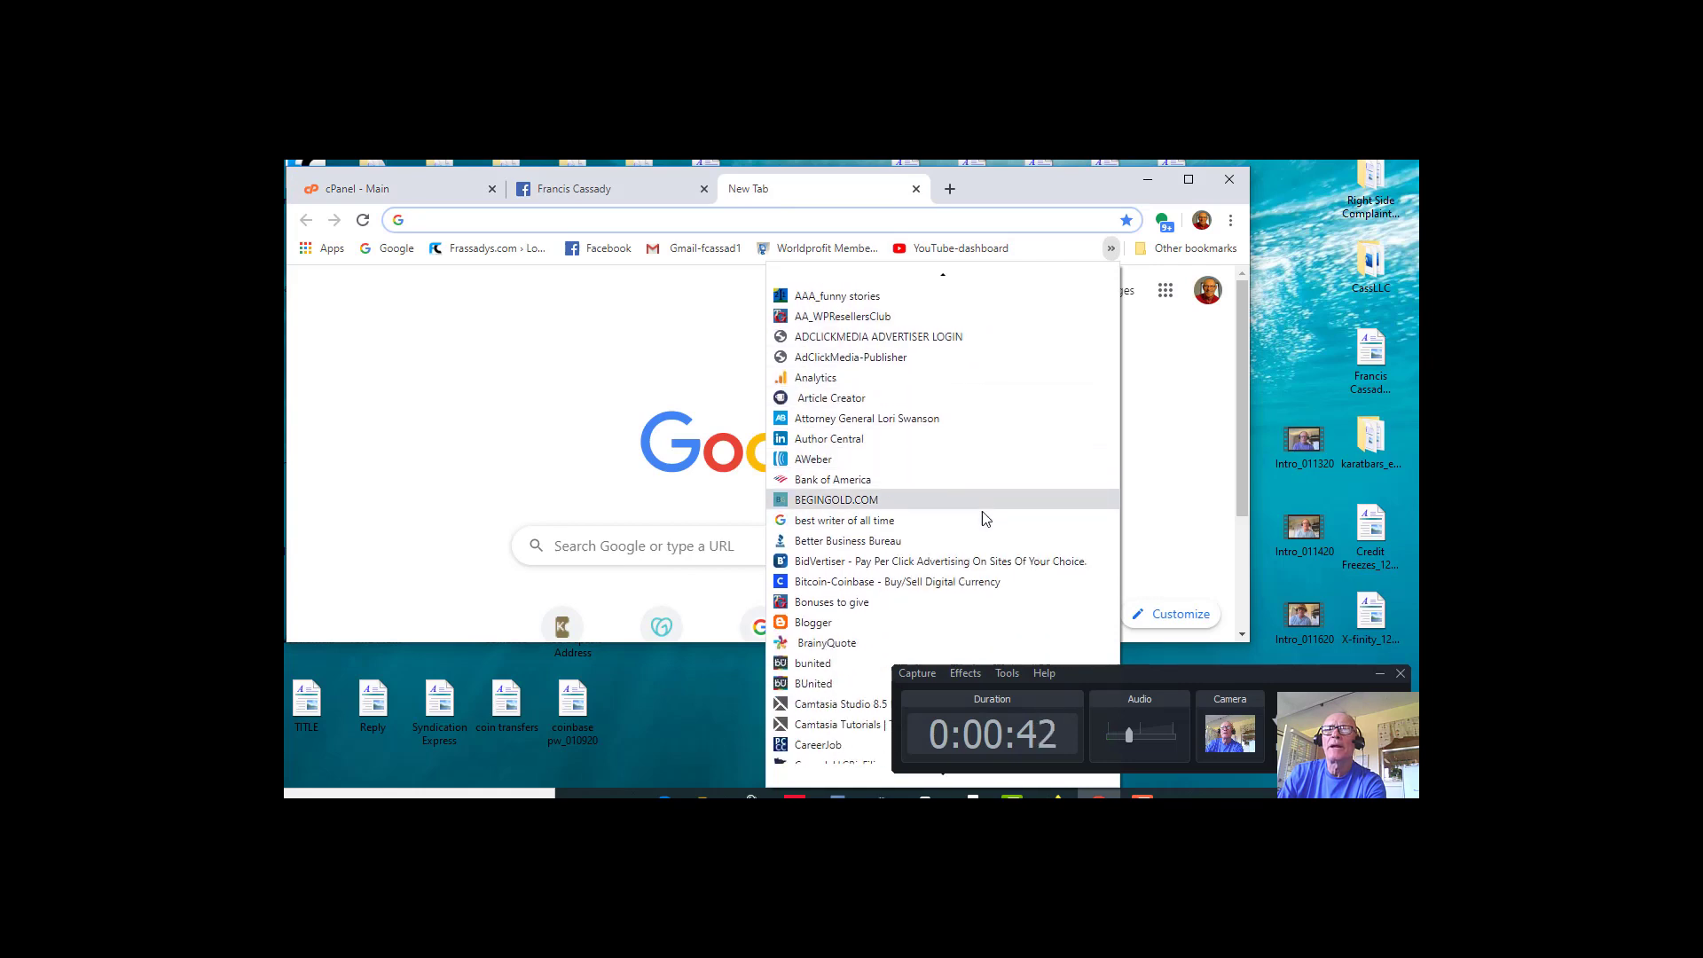
scroll(926, 536, down, 7)
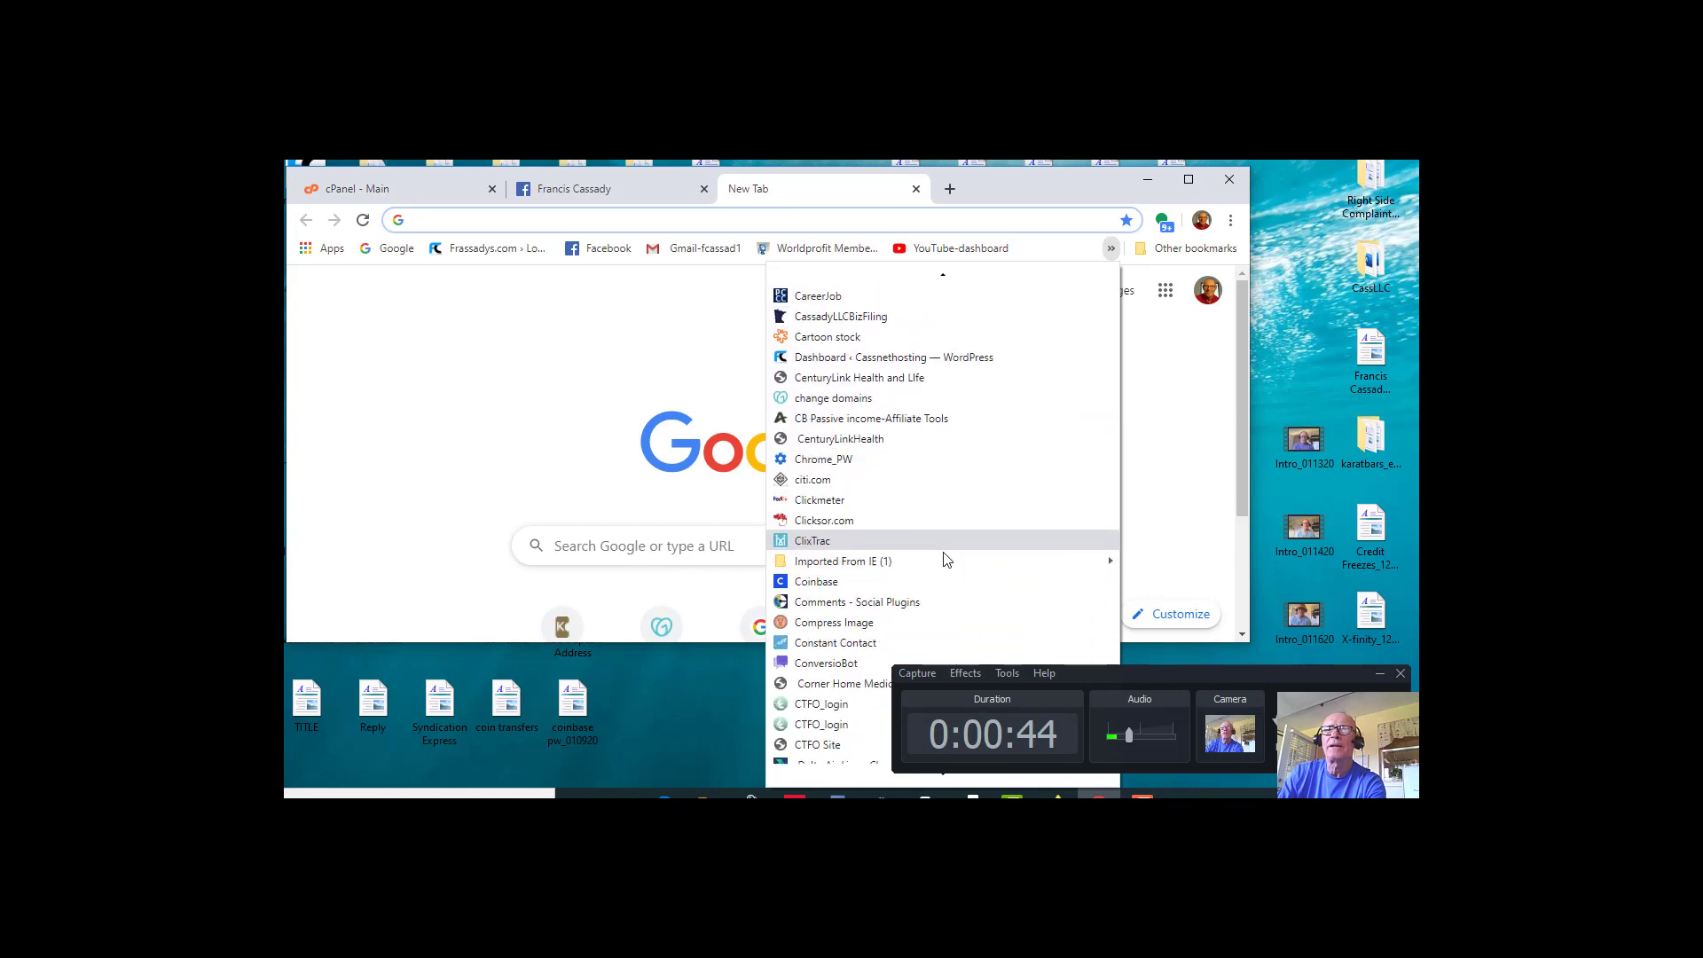
scroll(945, 559, down, 6)
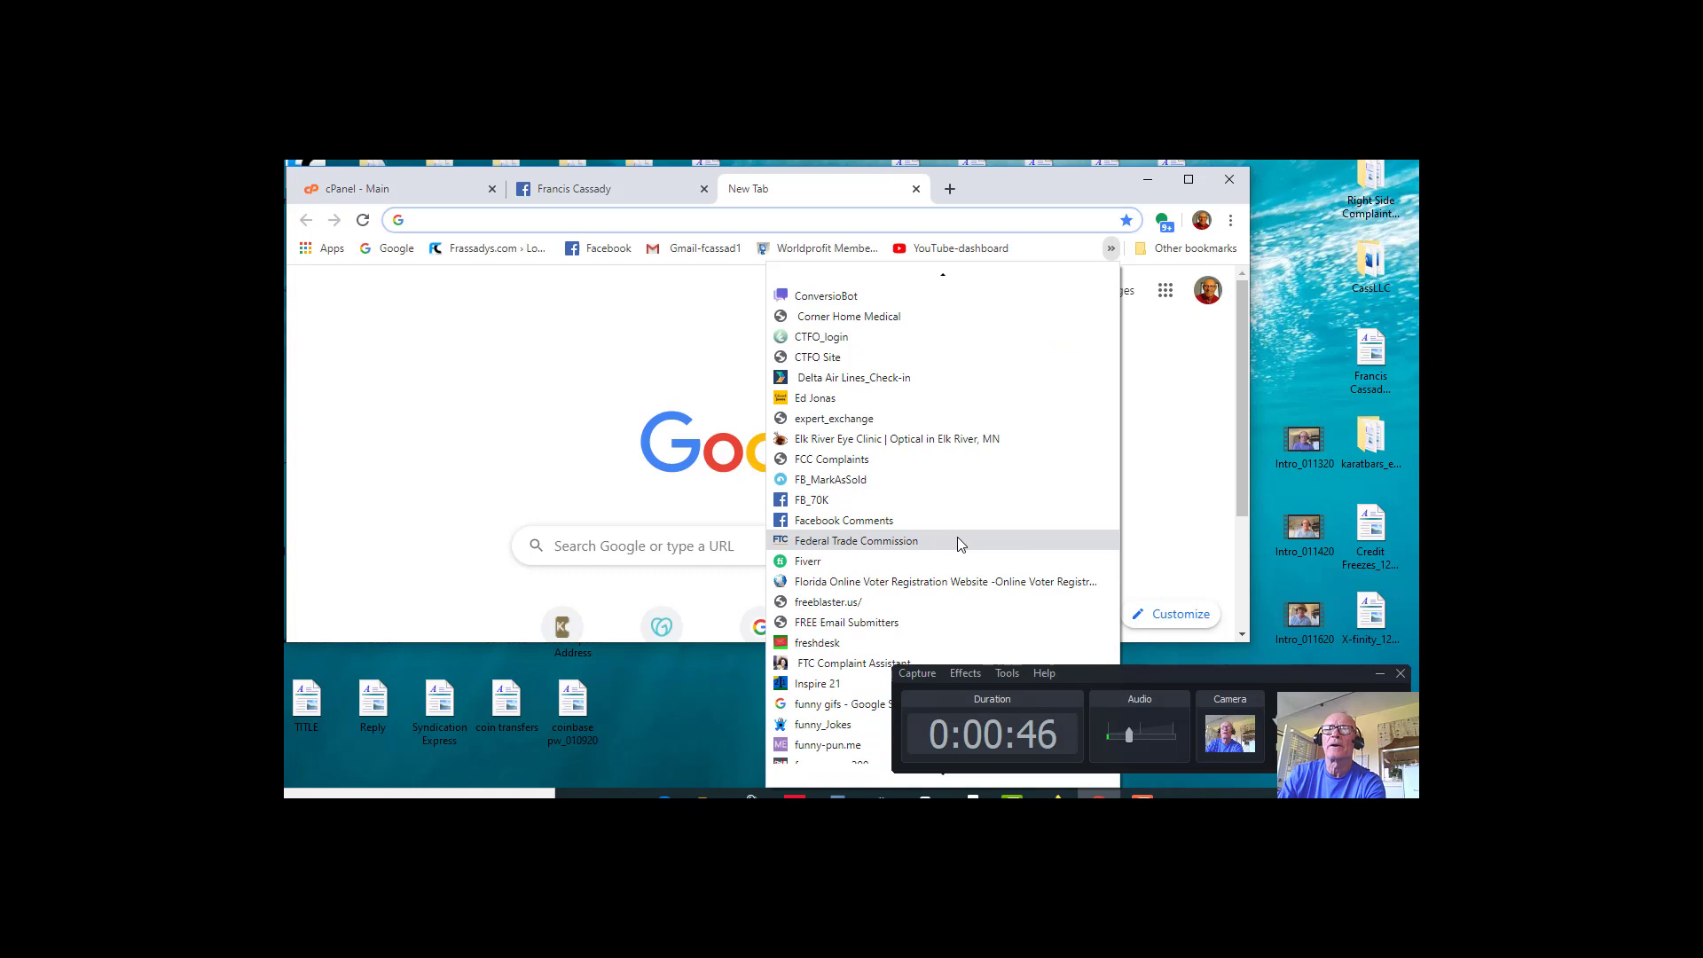
scroll(947, 564, down, 5)
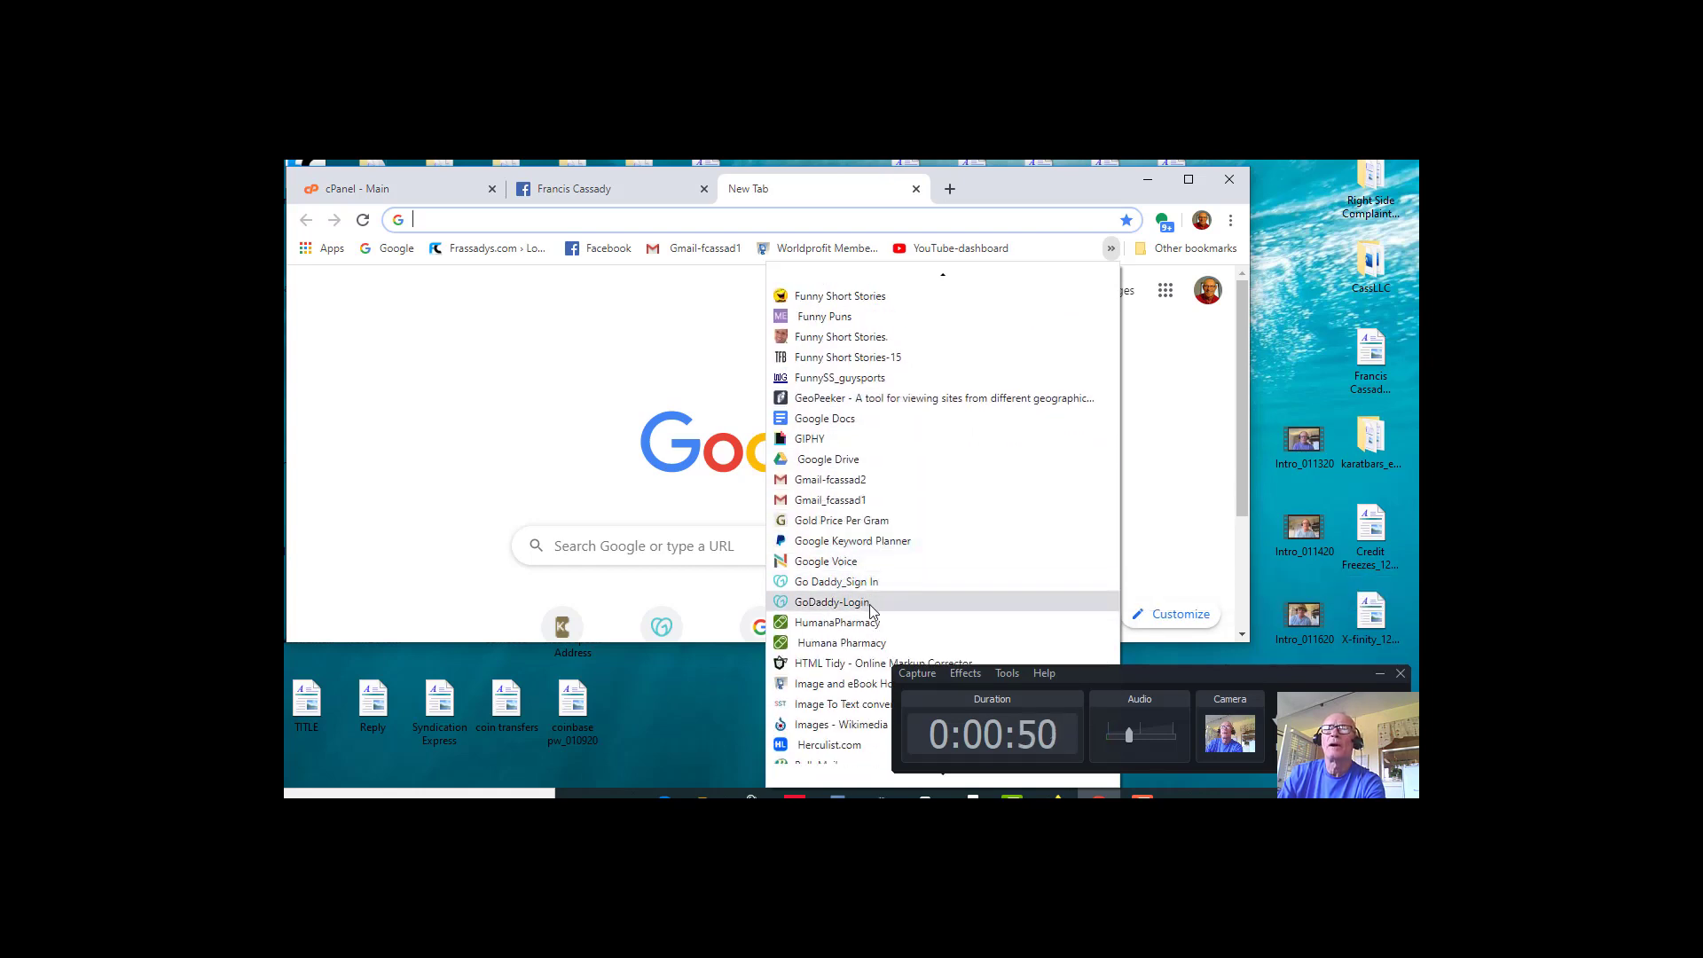
click(869, 604)
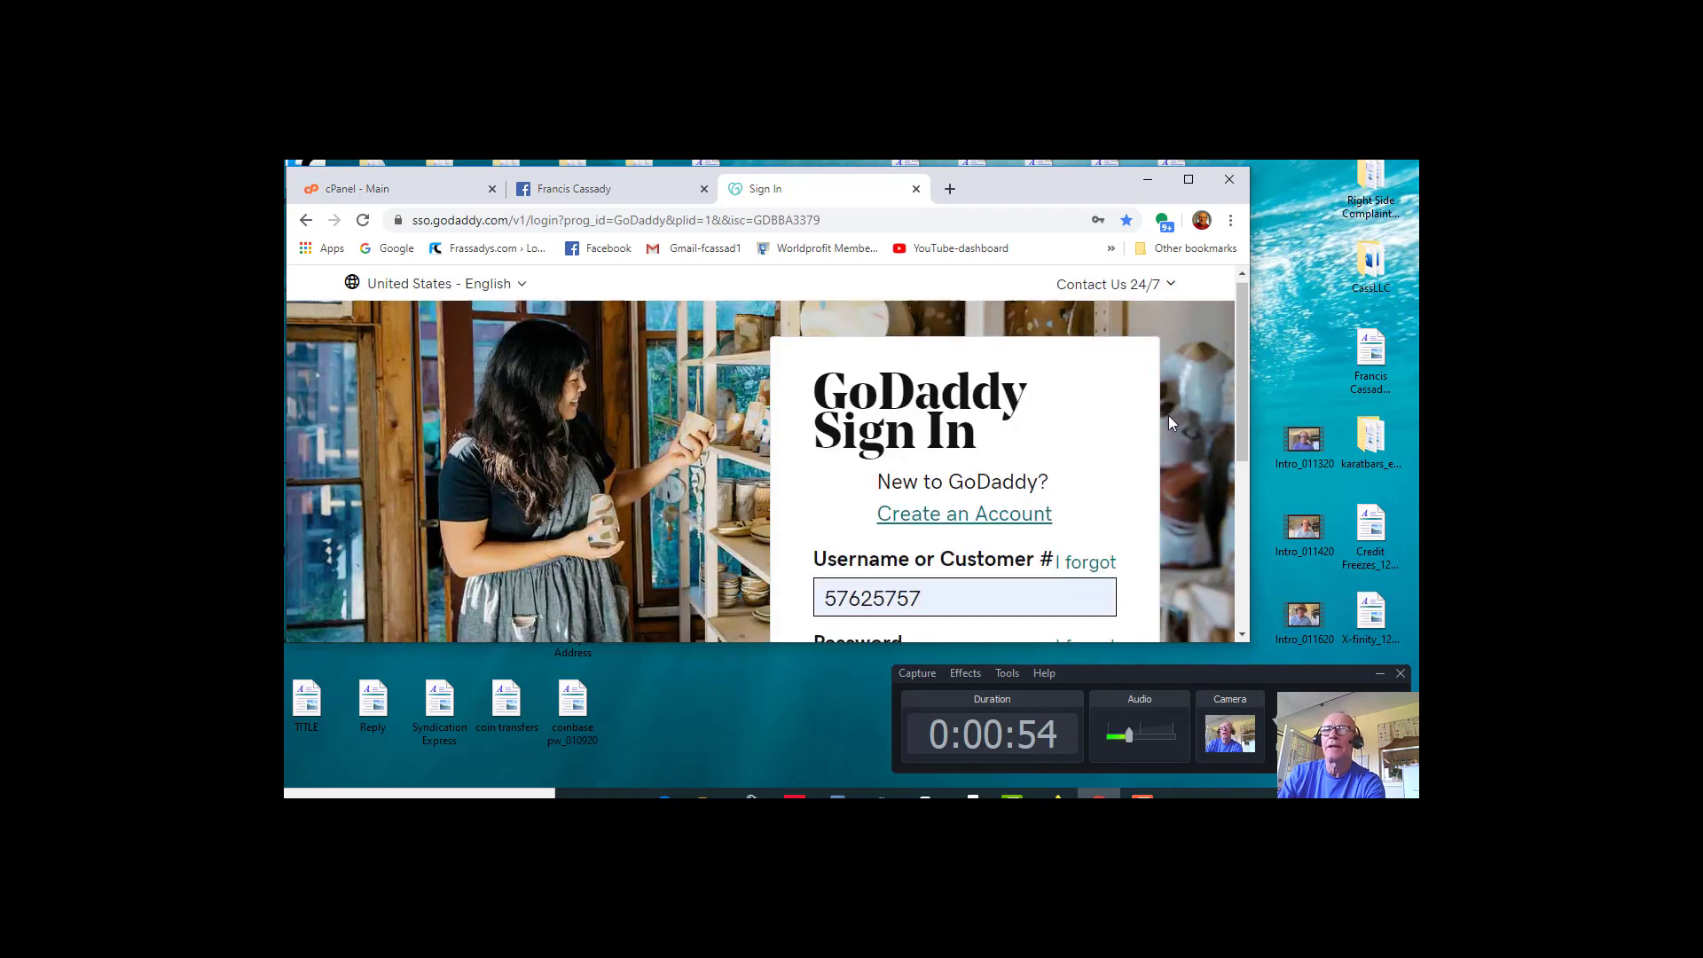
Step: Sign in to GoDaddy and open the account menu showing Quick Links and My Products
scroll(1169, 409, down, 3)
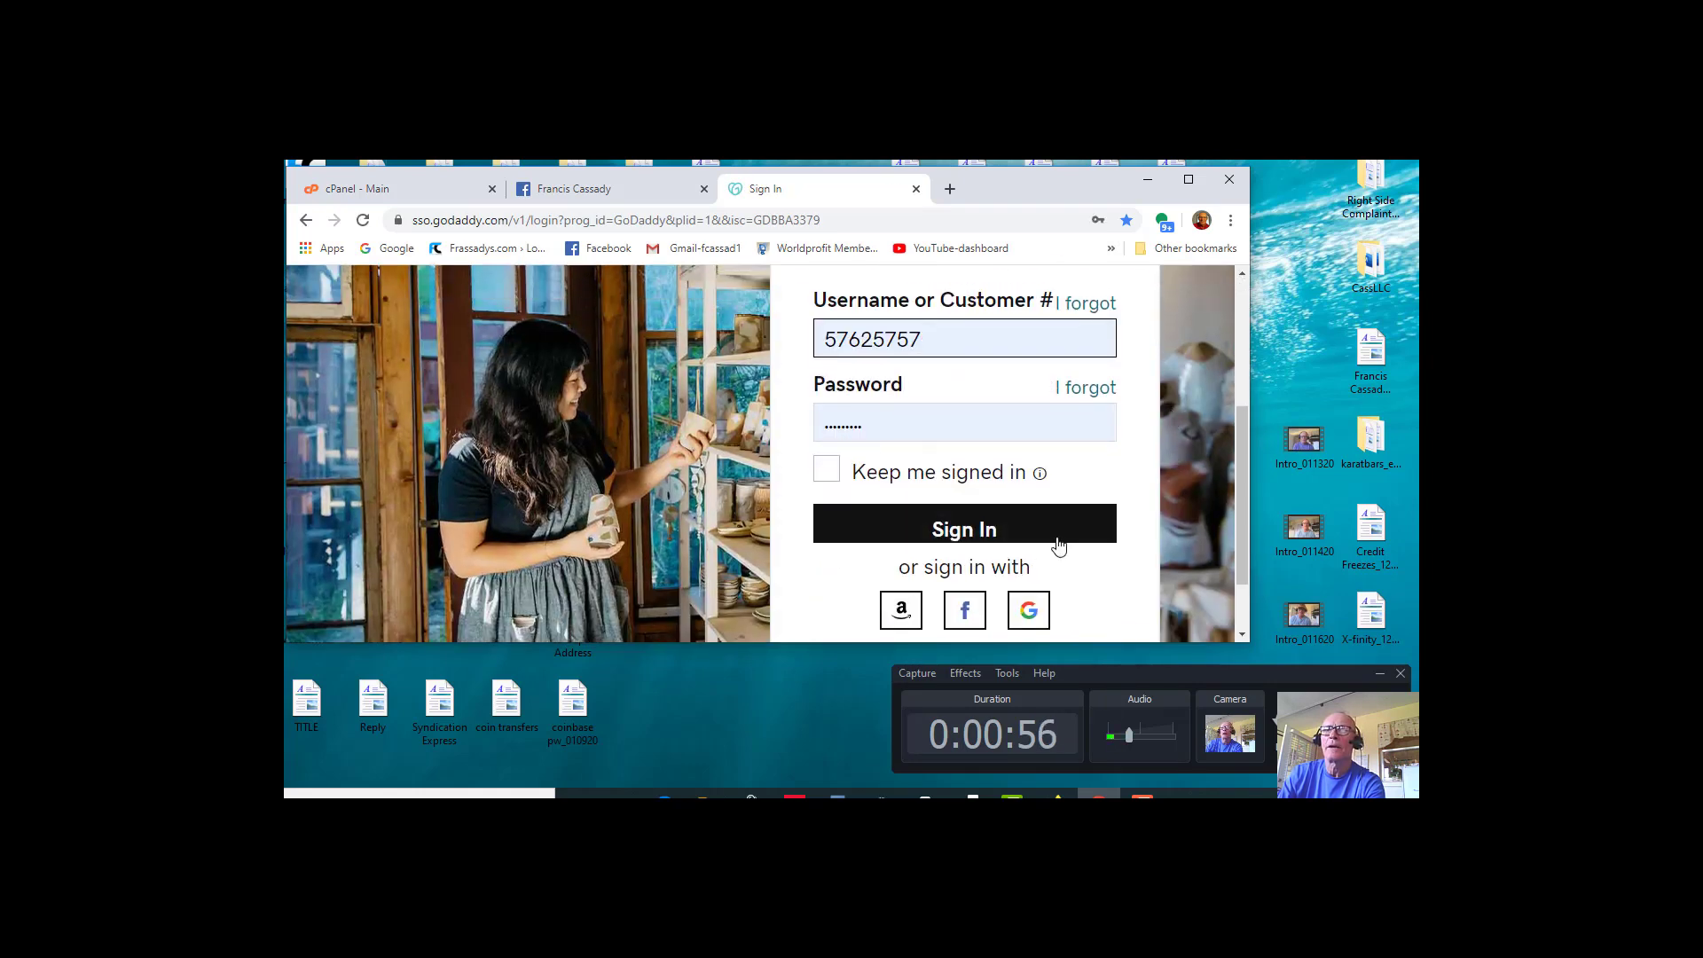
click(1058, 544)
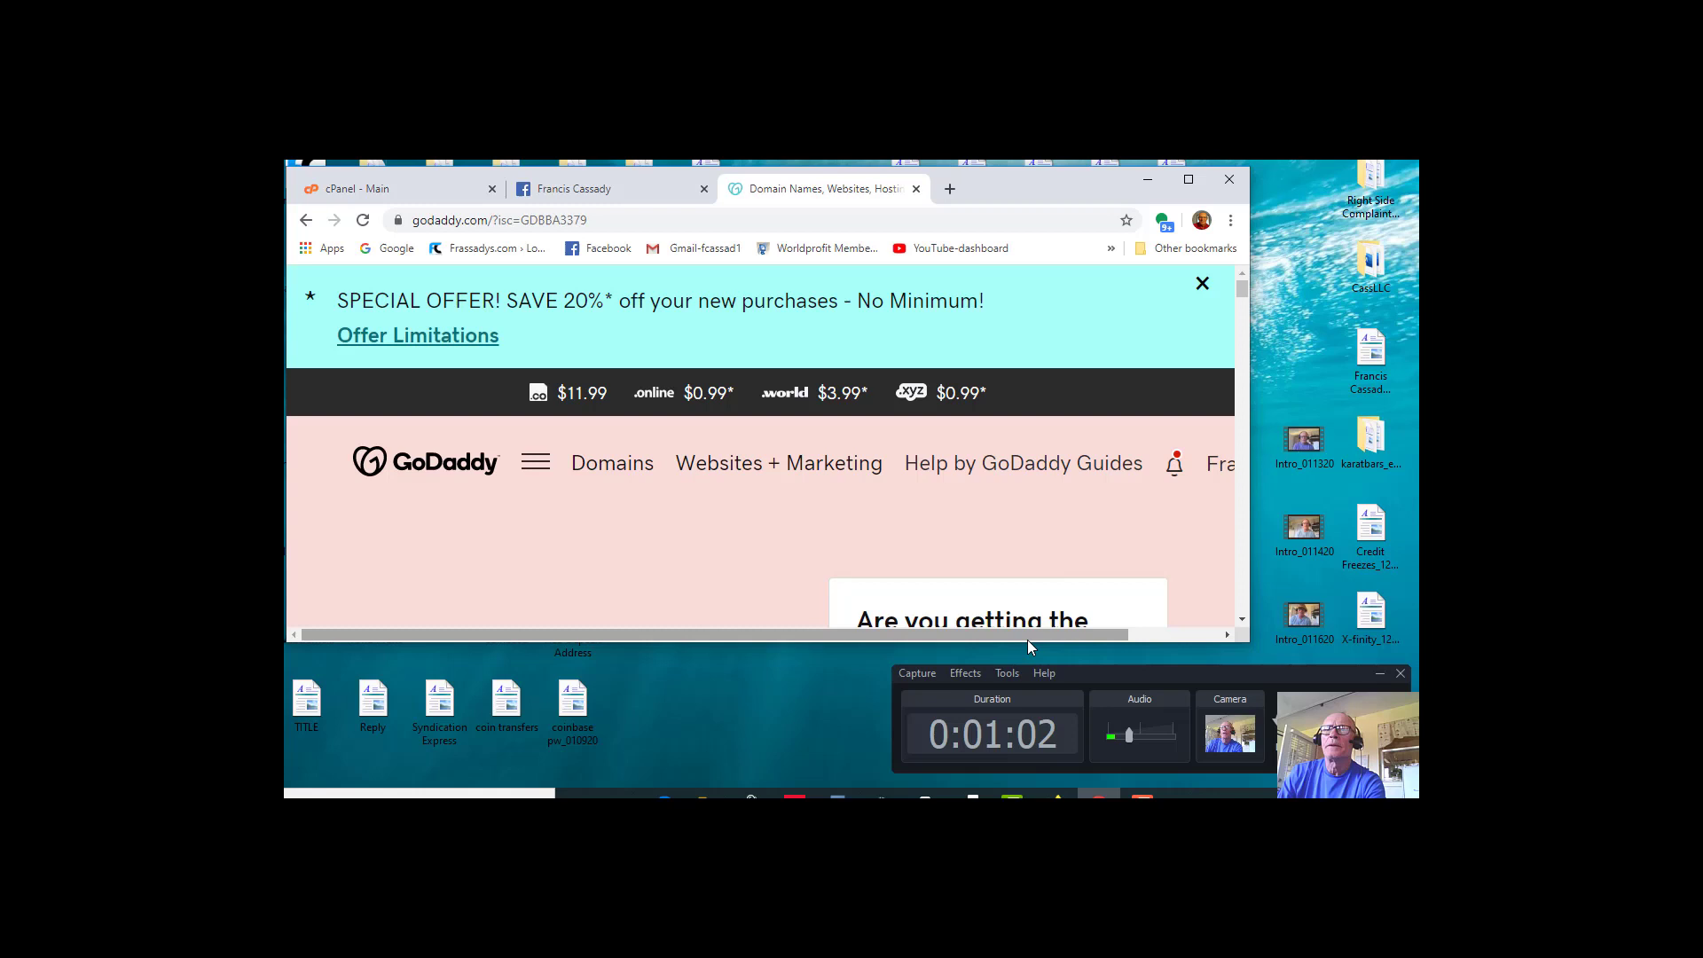
drag(1028, 637, 1146, 626)
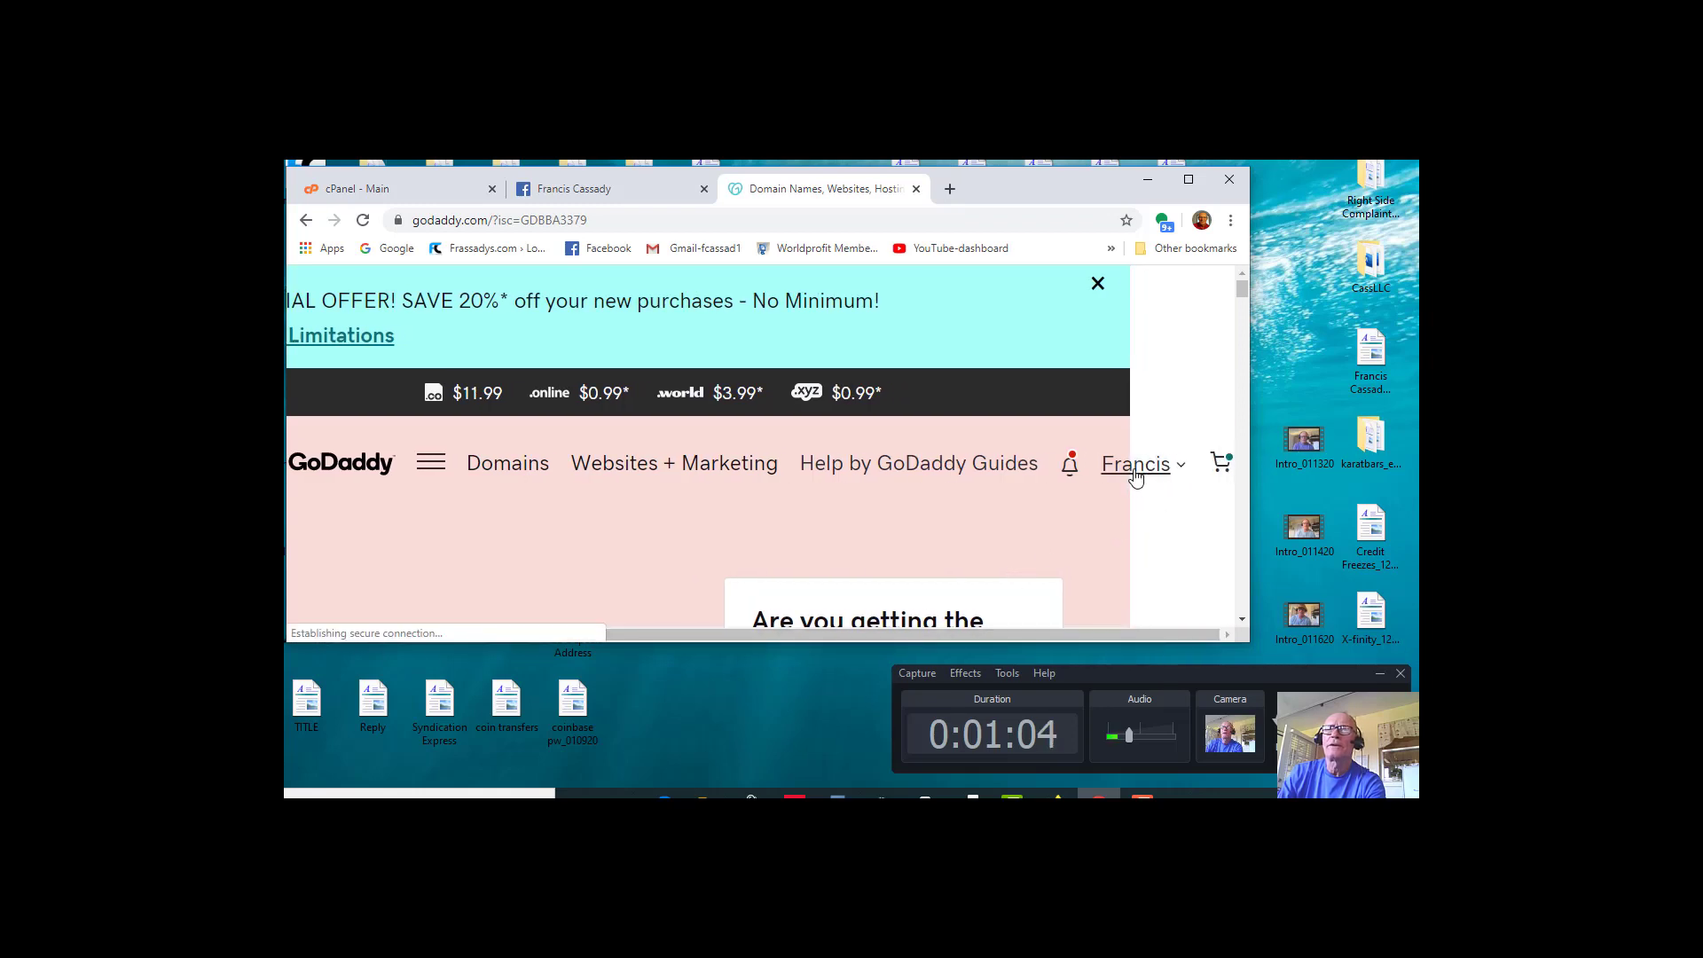
click(1140, 465)
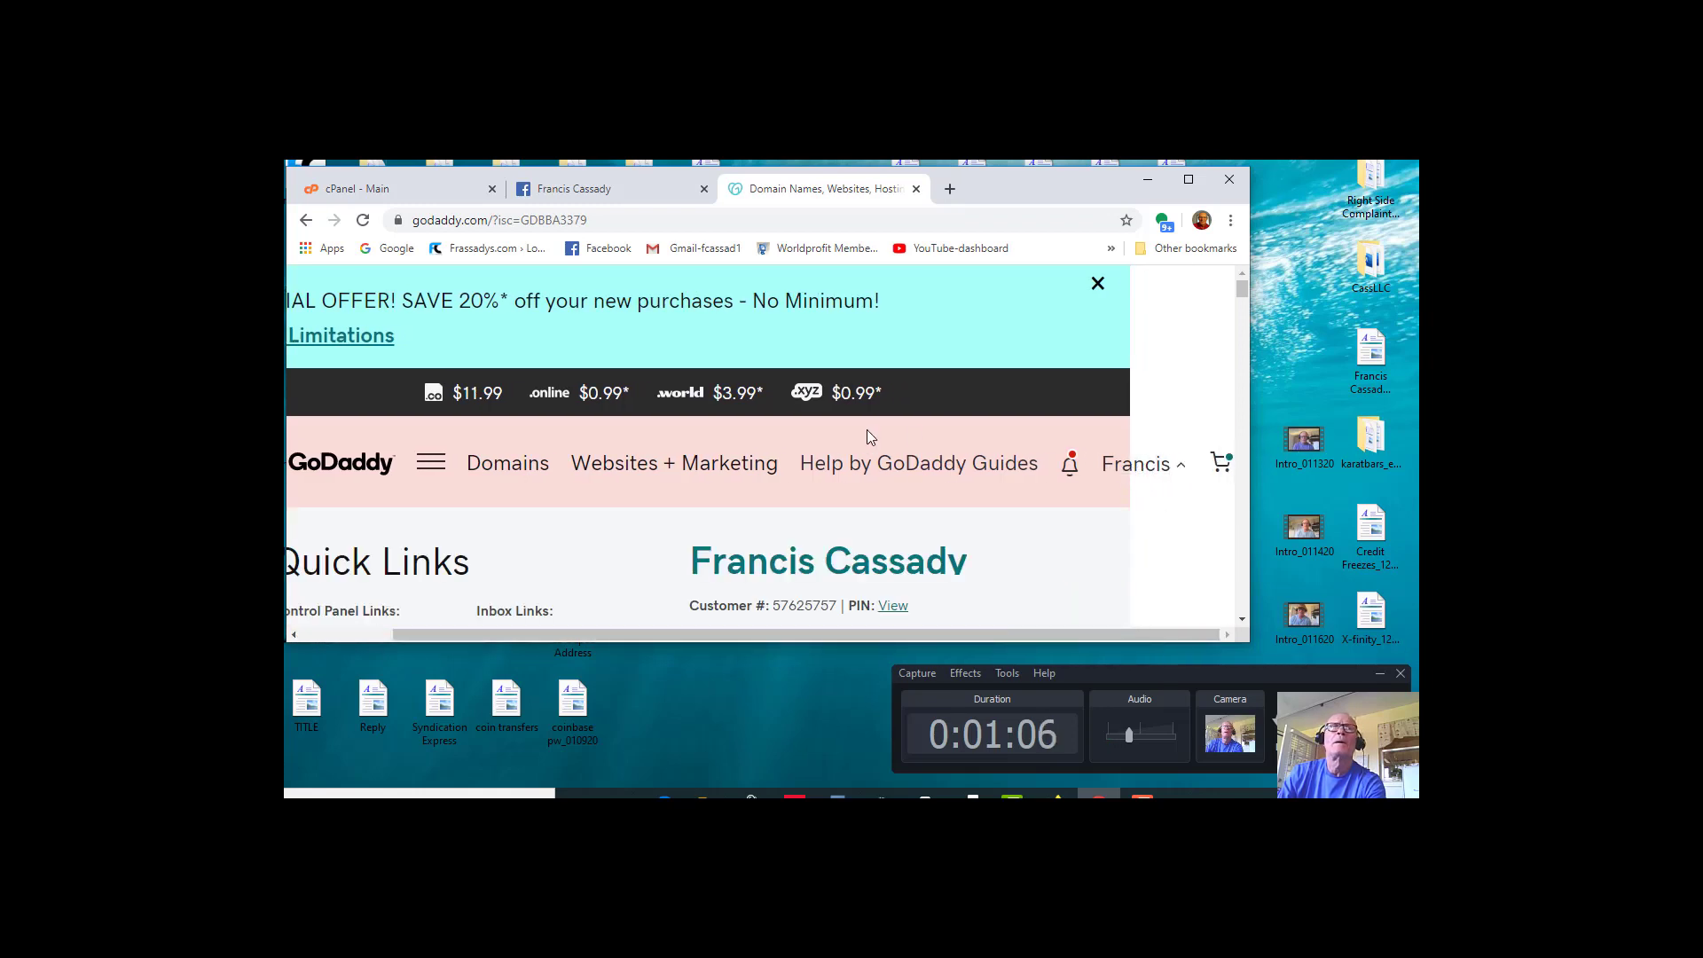
scroll(1003, 408, down, 3)
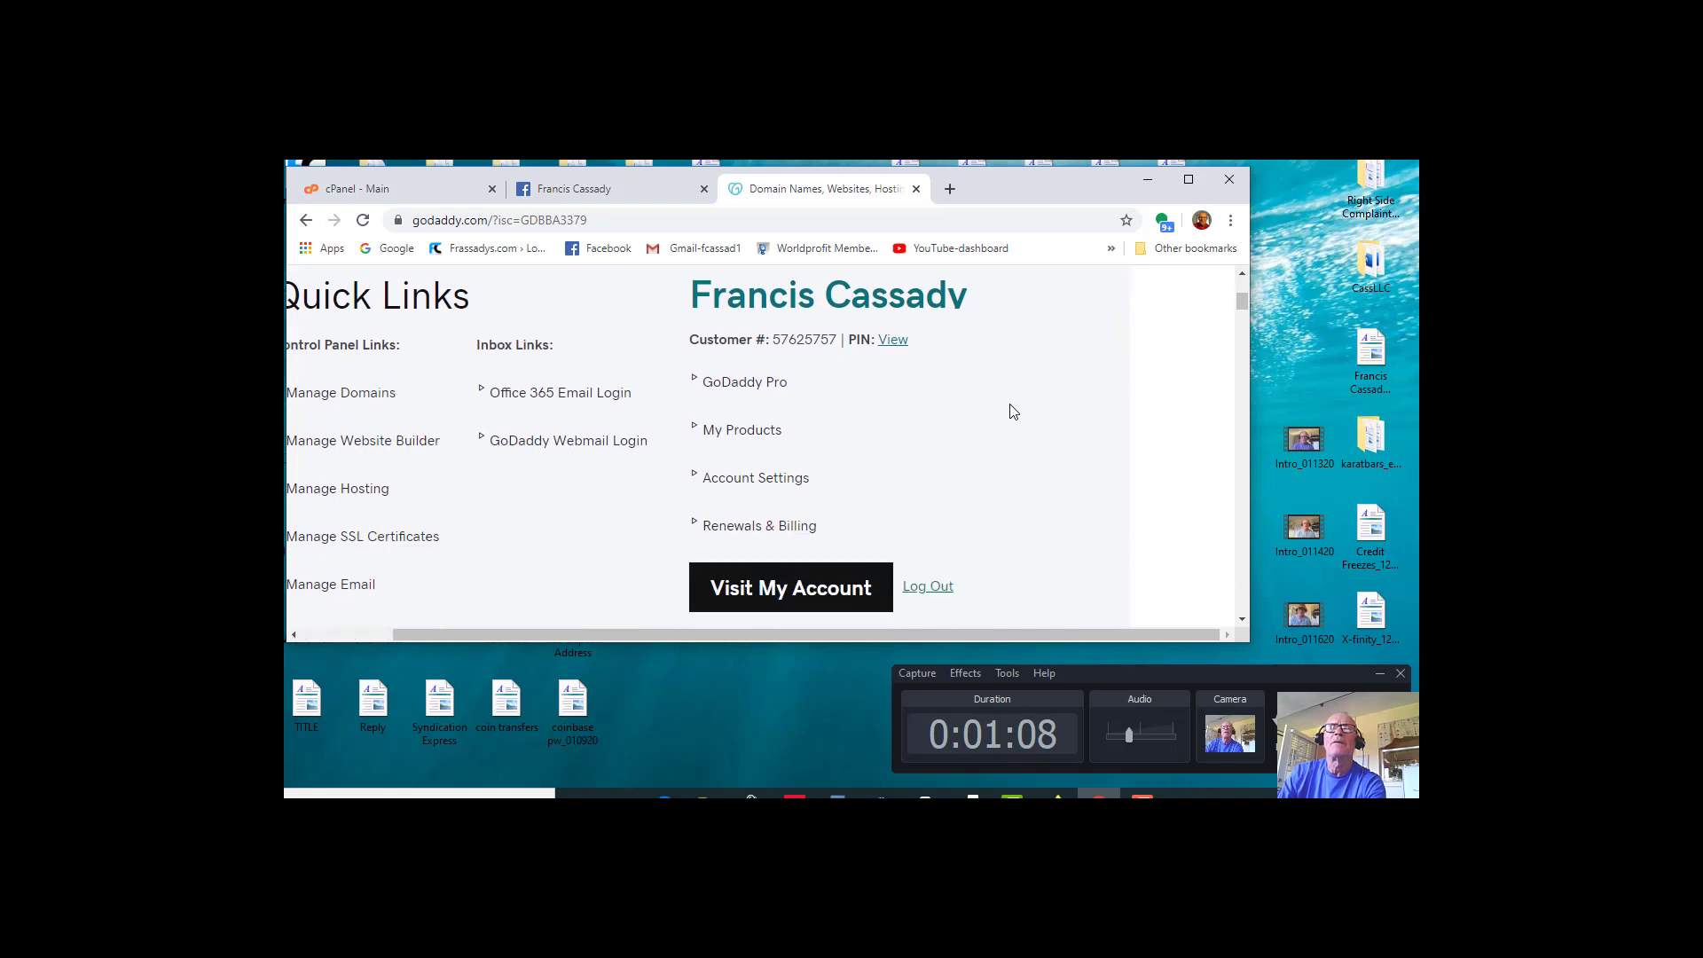
Step: From My Products, expand Web Hosting and manage the Deluxe Linux Hosting with cPanel plan for frassadys.com
click(746, 435)
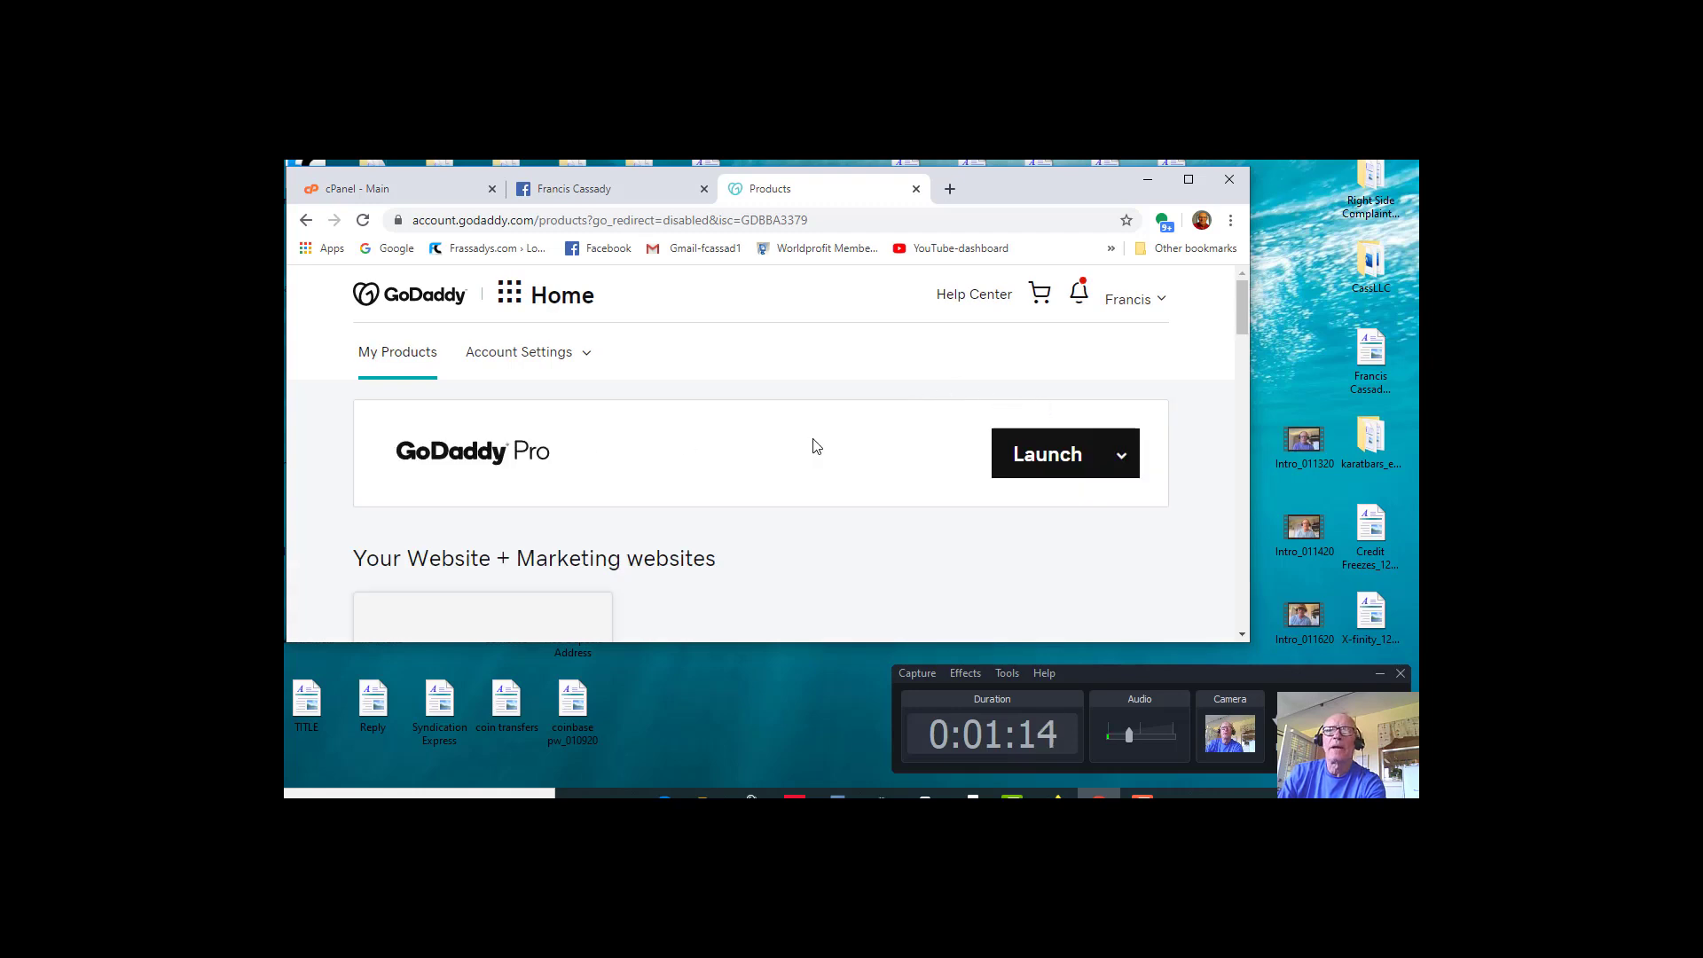
scroll(874, 408, down, 2)
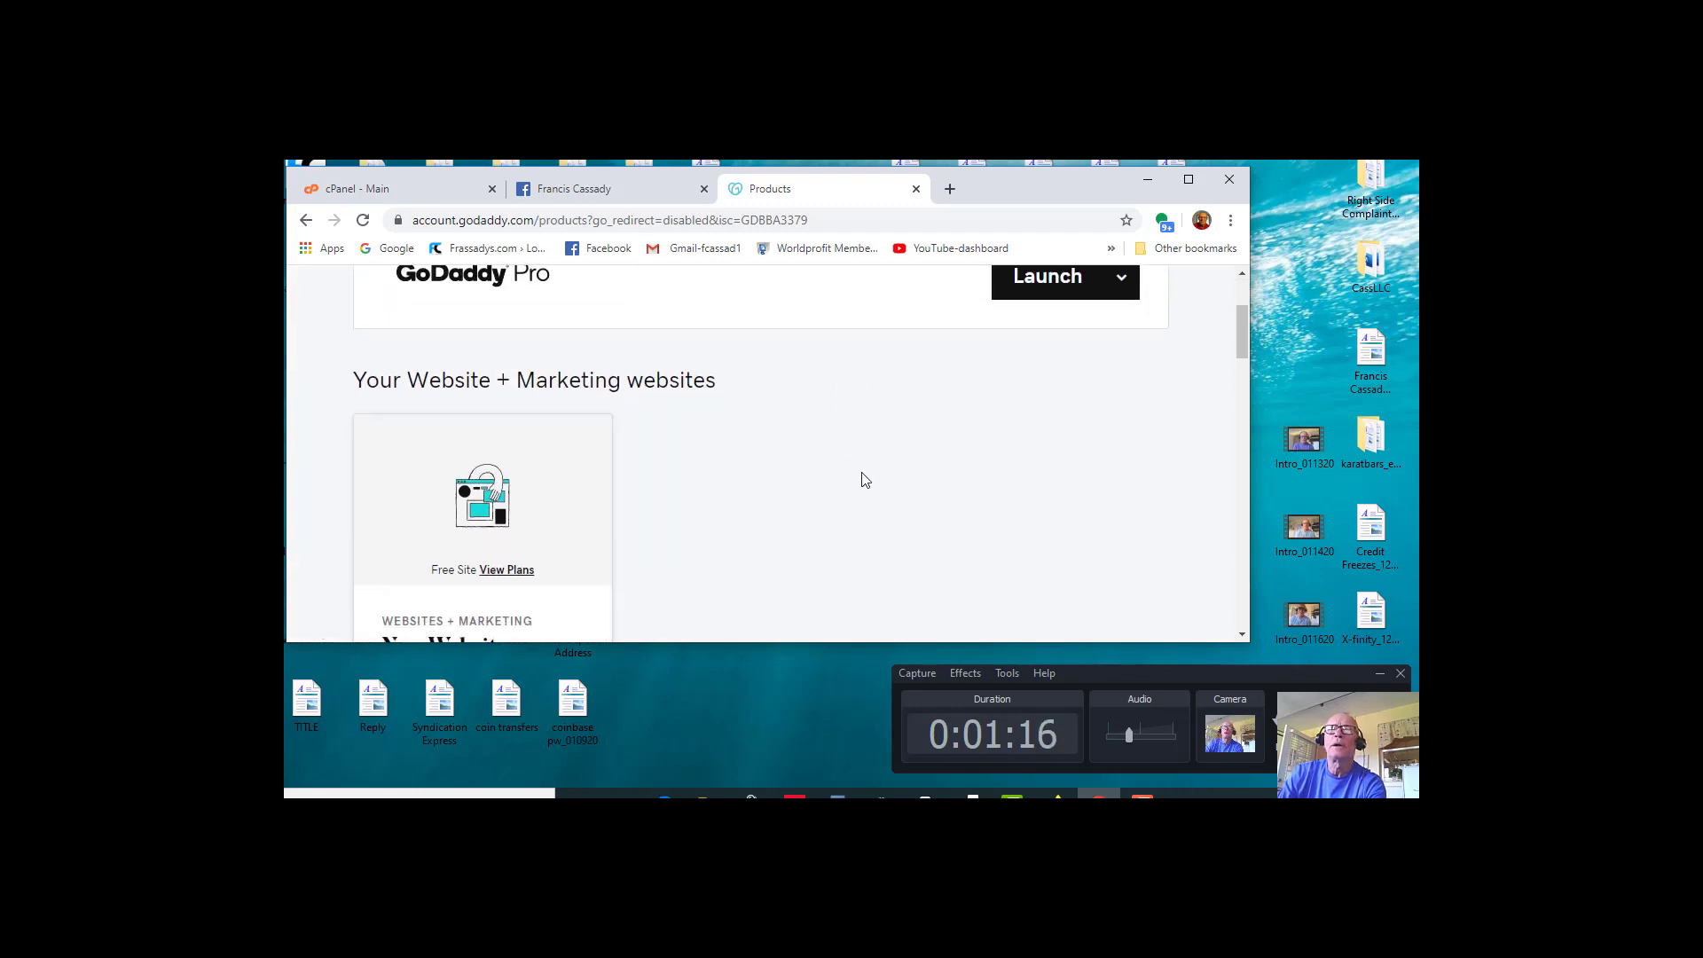
scroll(896, 453, down, 4)
scroll(976, 391, down, 3)
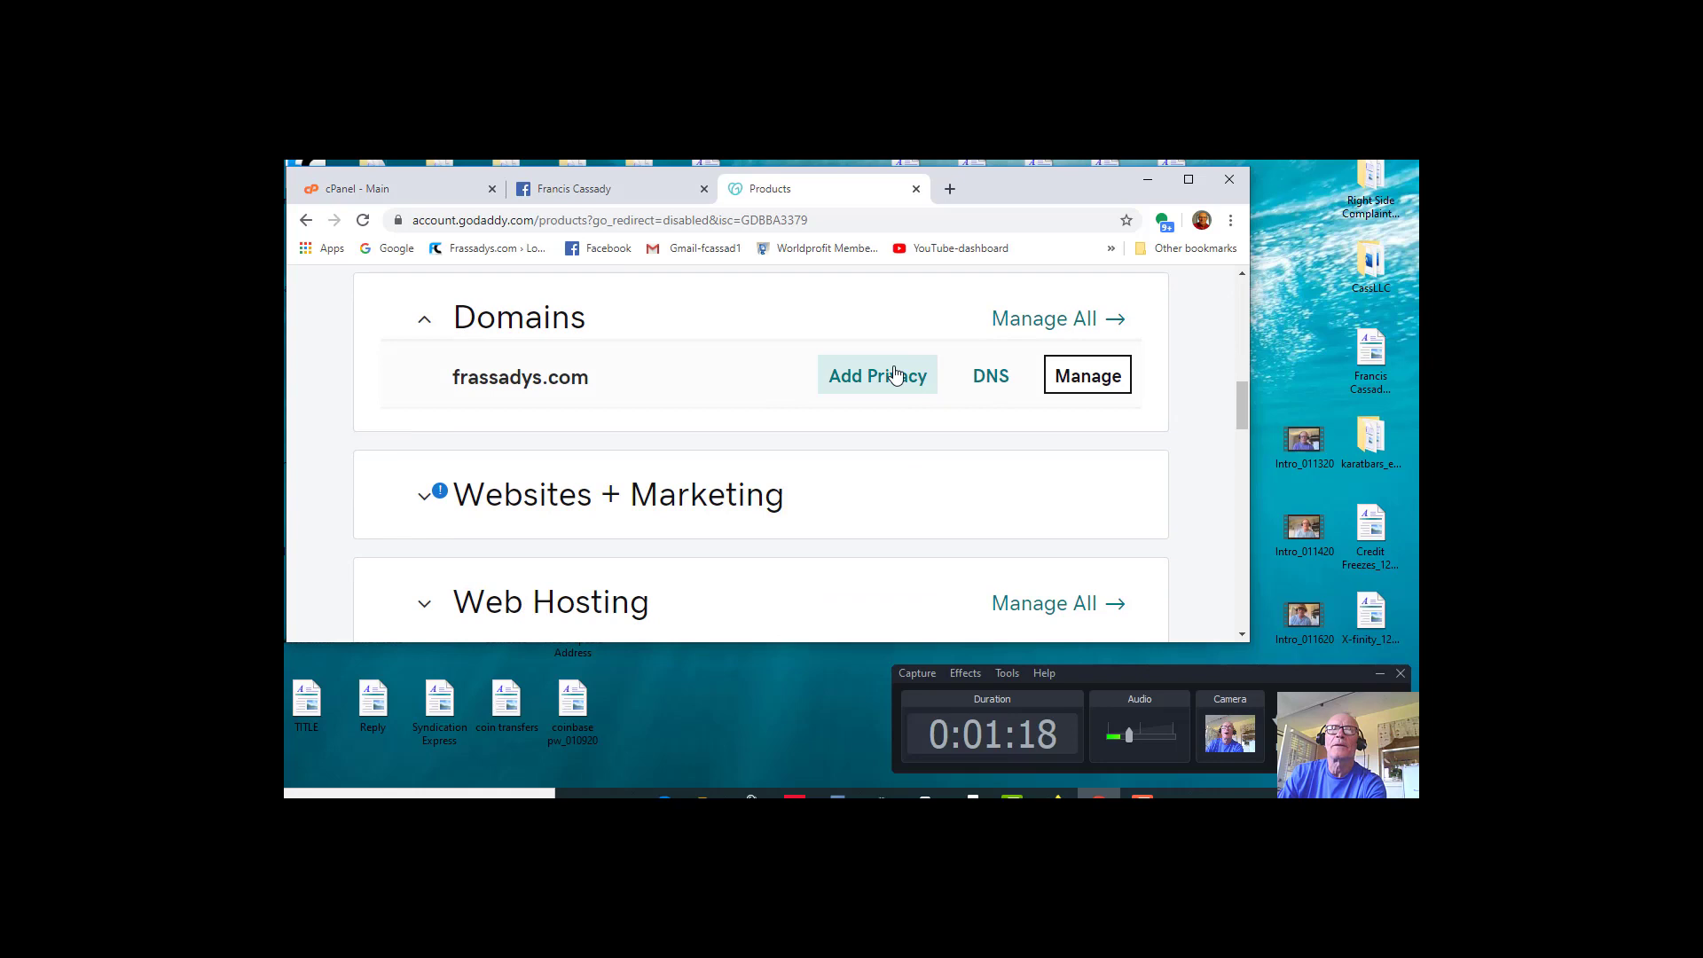
scroll(897, 355, up, 3)
scroll(892, 372, down, 2)
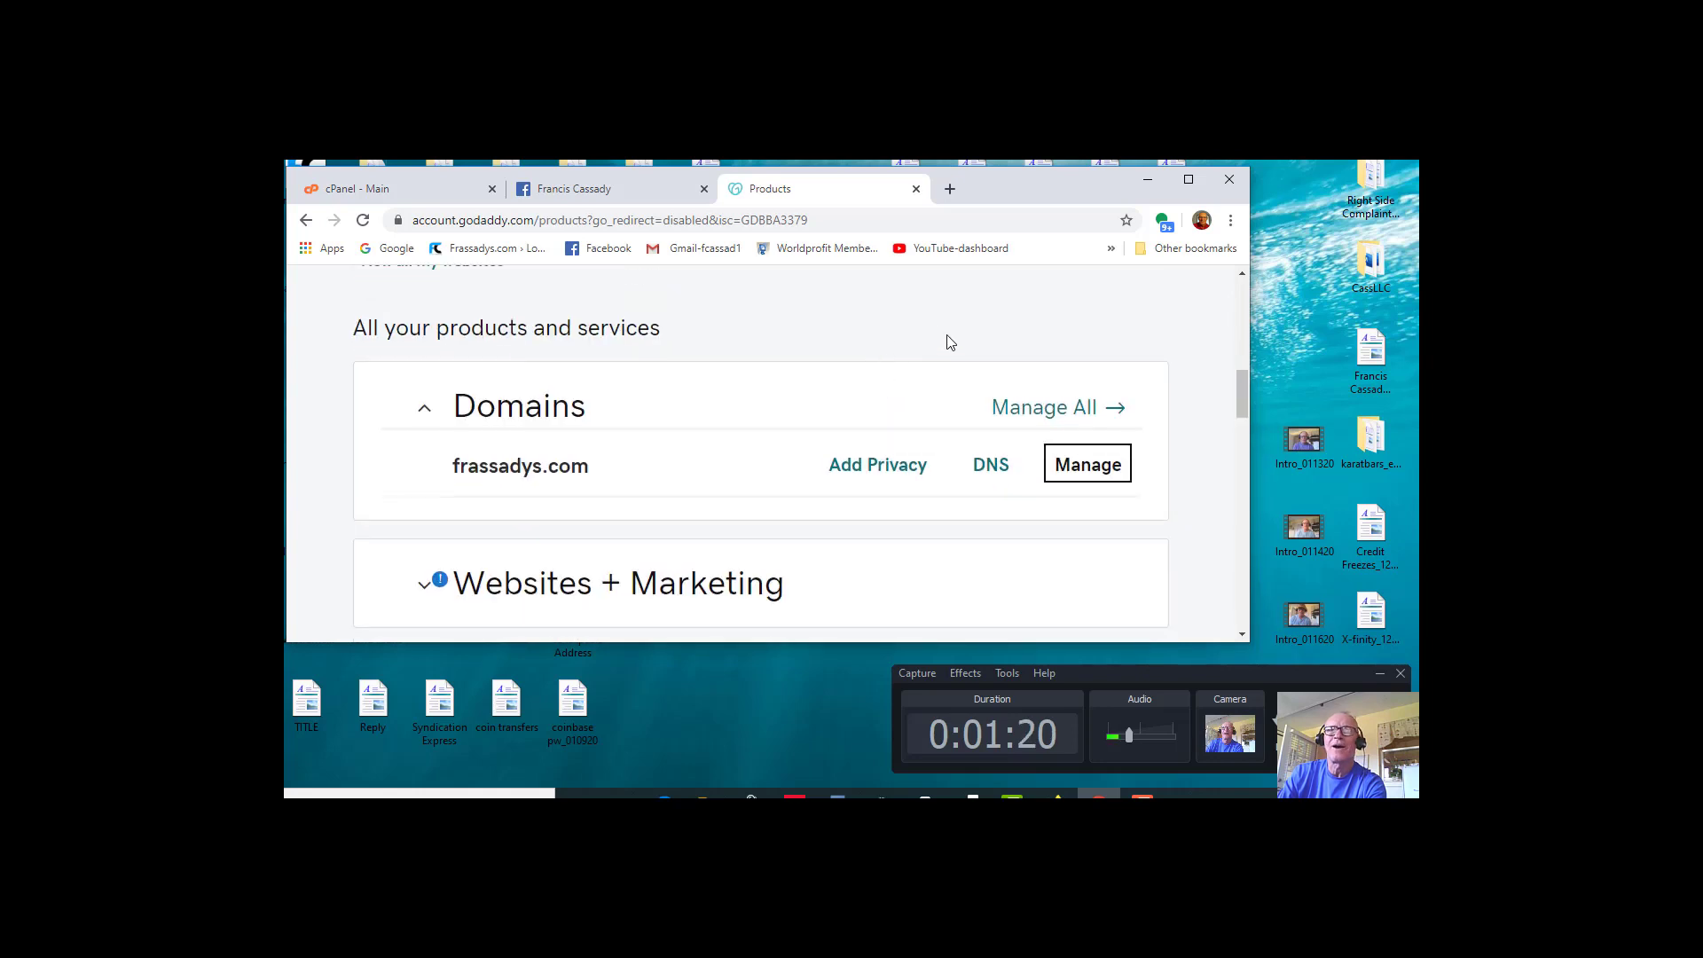
scroll(946, 346, down, 1)
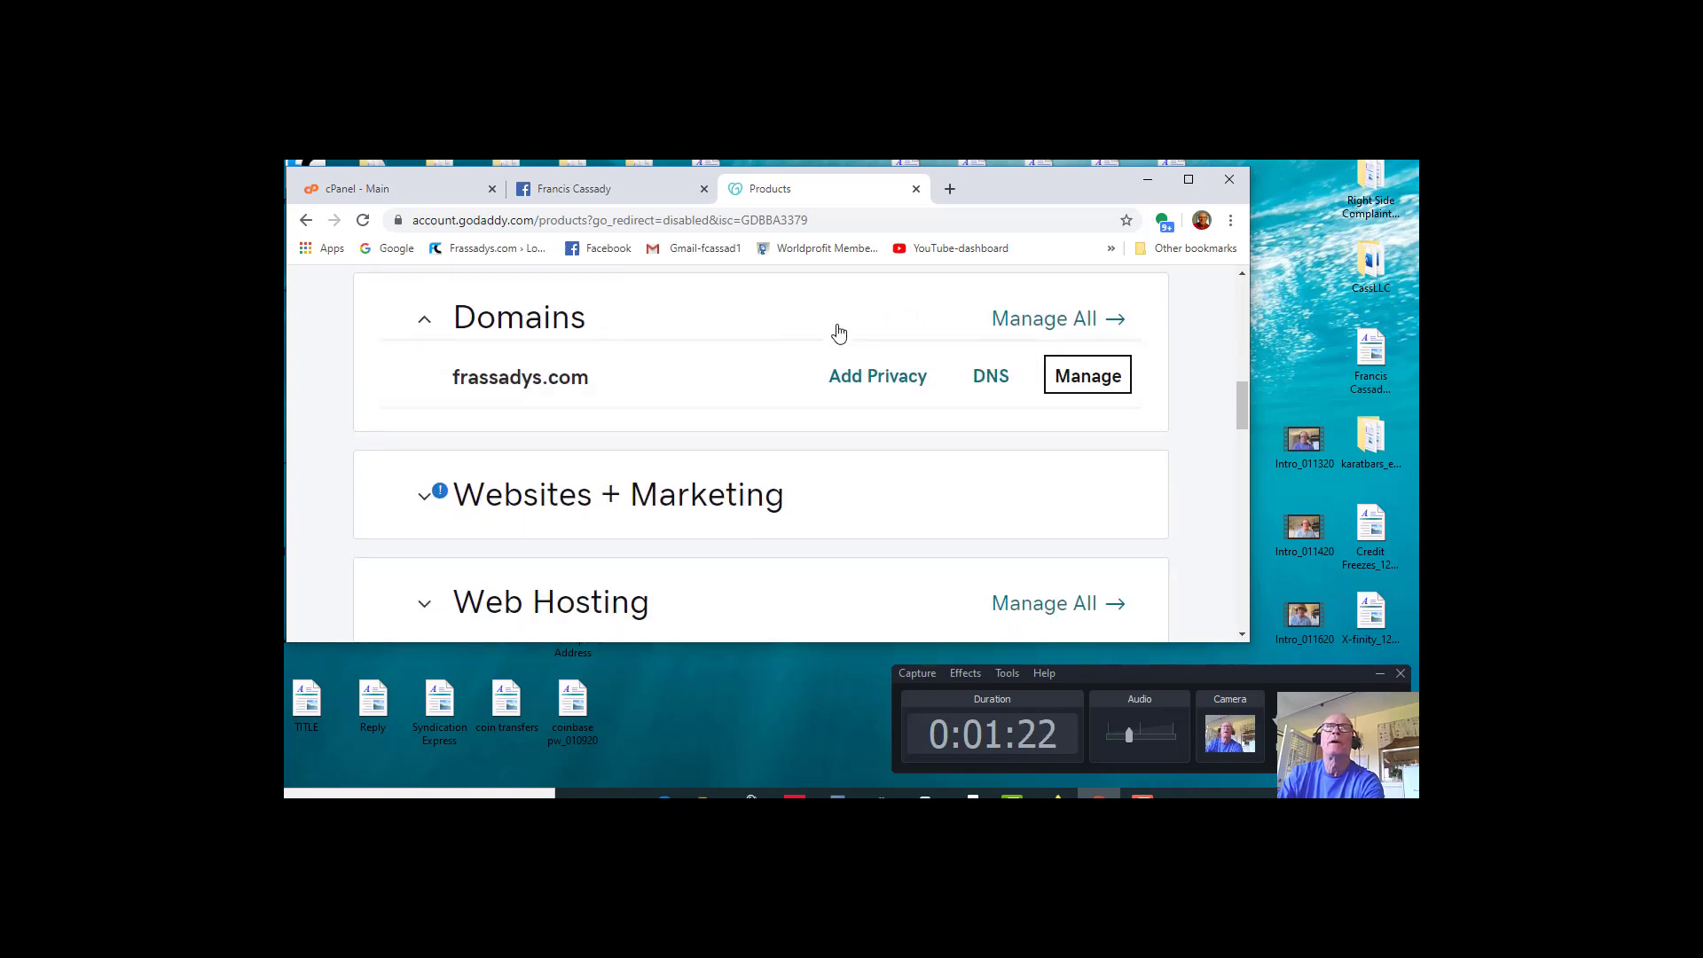
scroll(852, 380, down, 1)
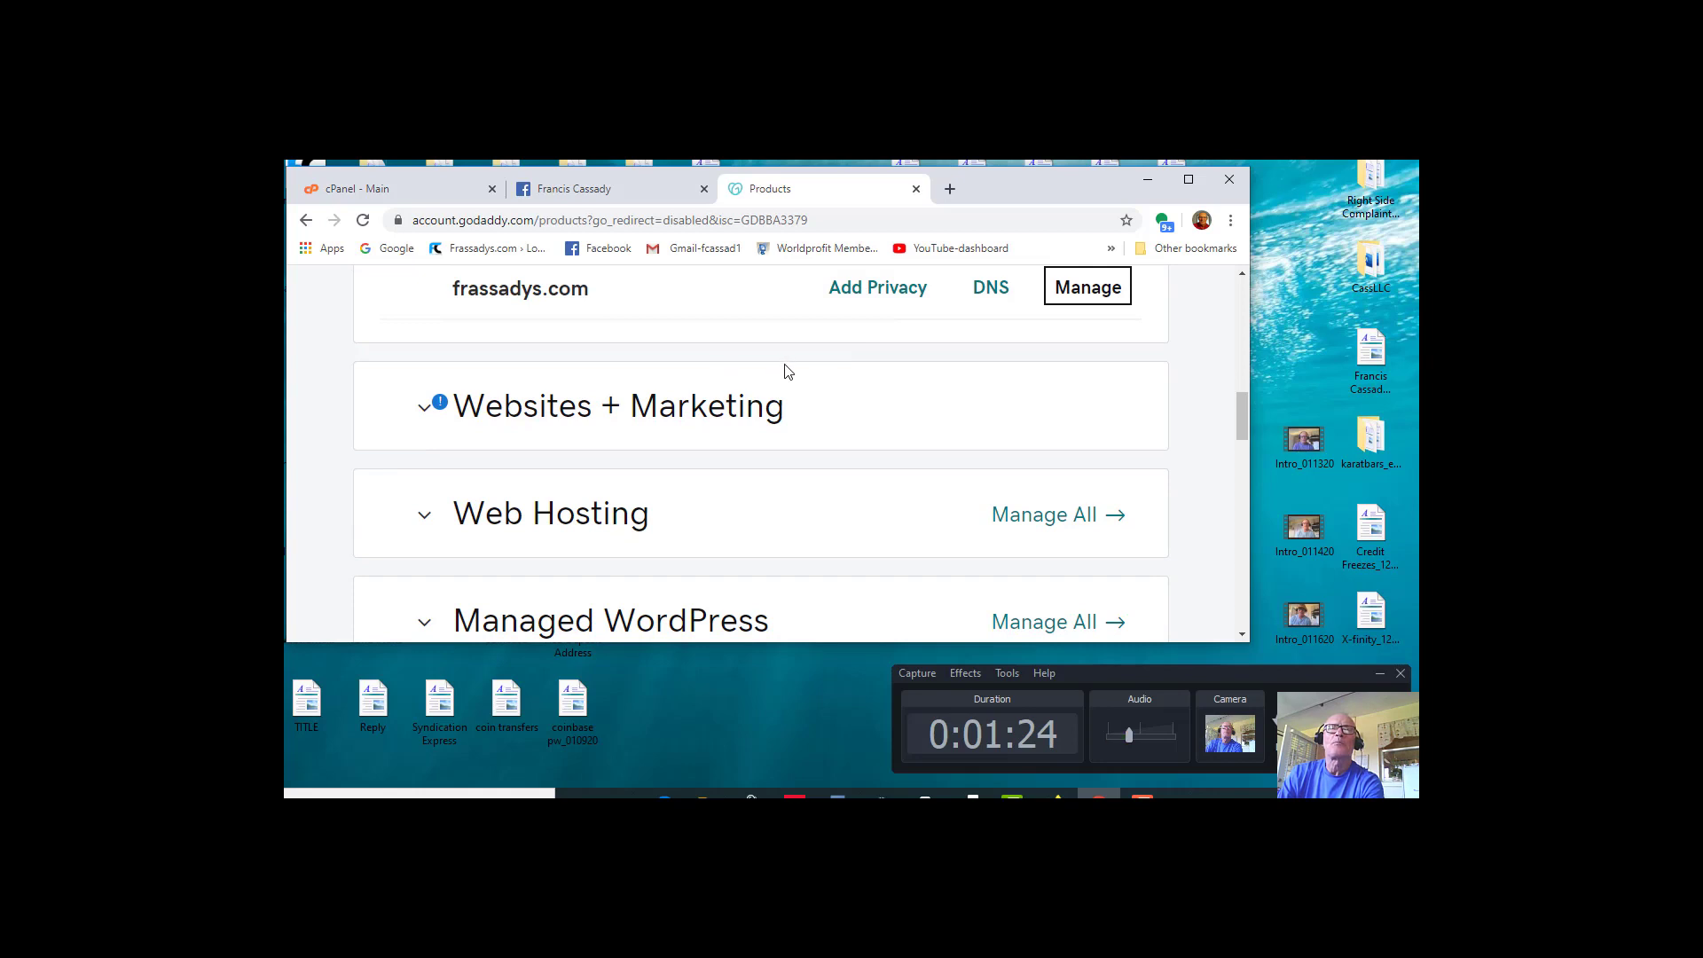
scroll(829, 377, down, 1)
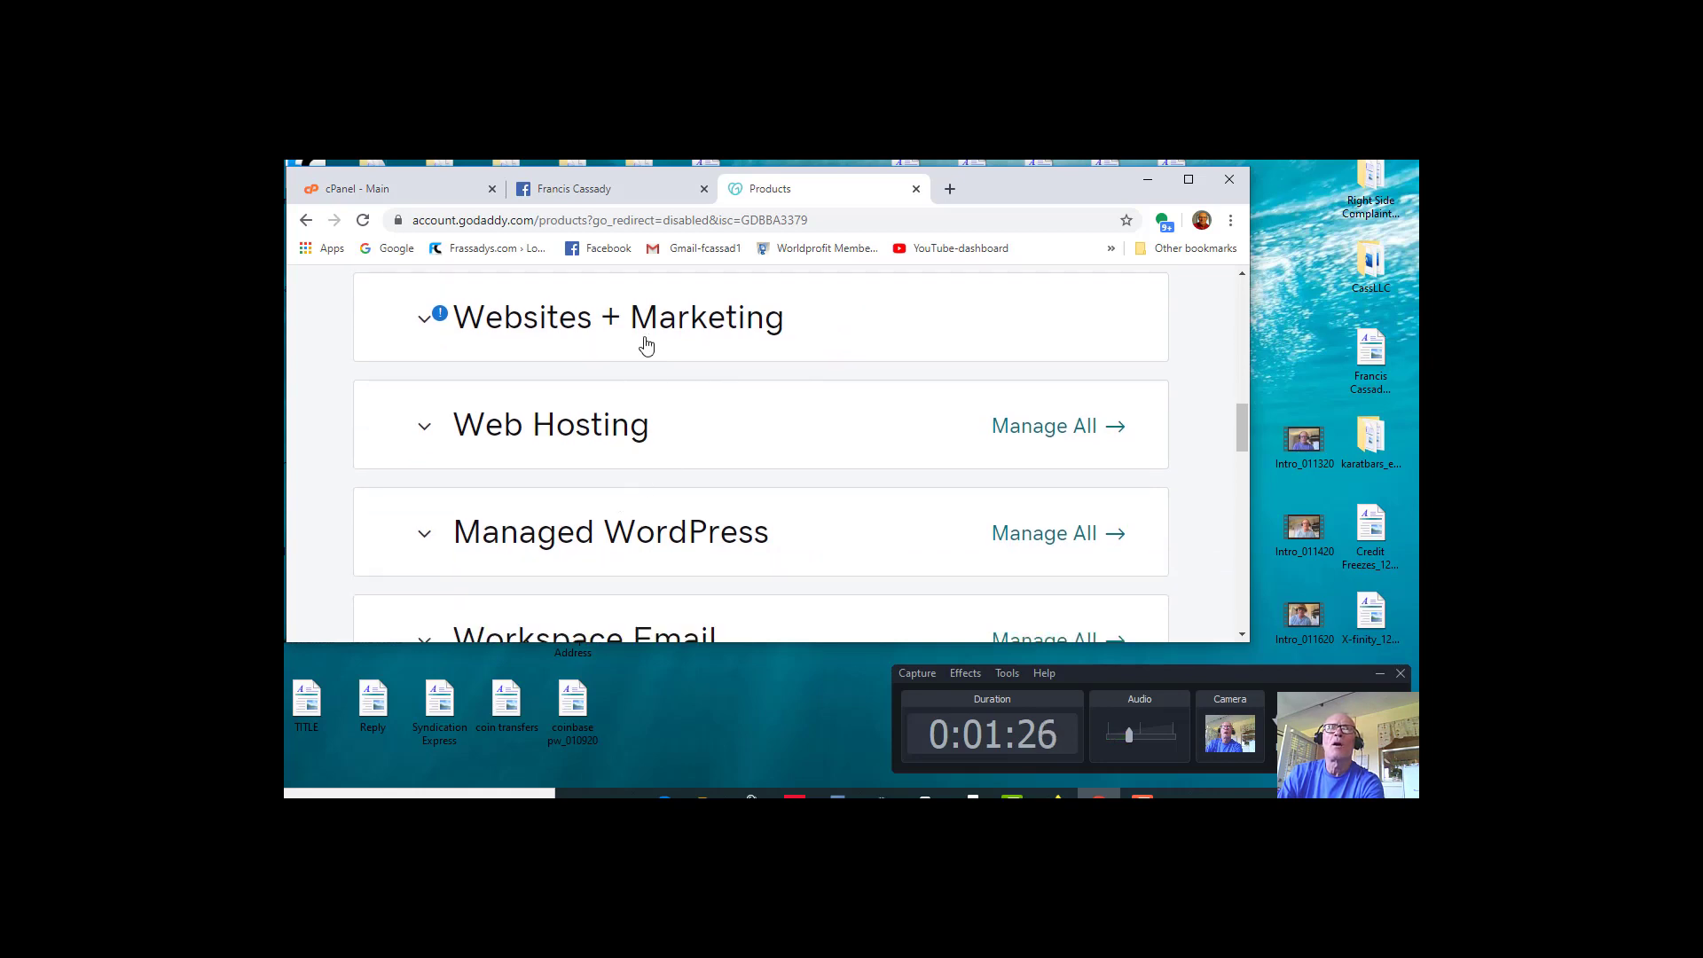
click(427, 431)
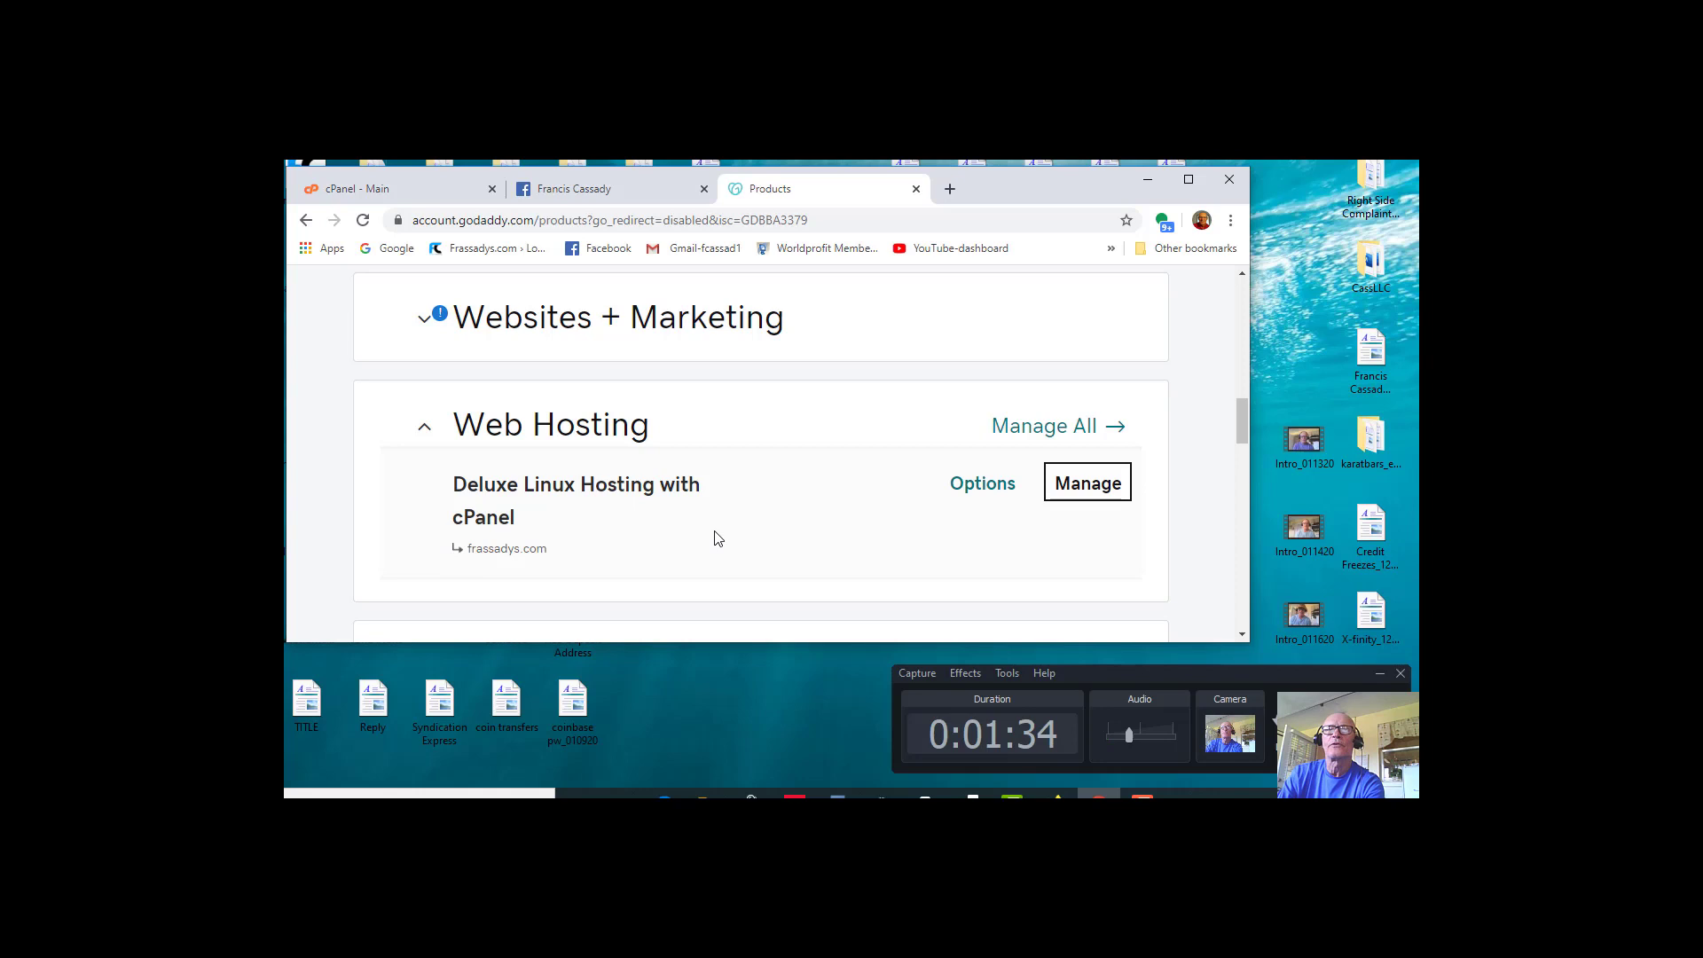
click(1084, 492)
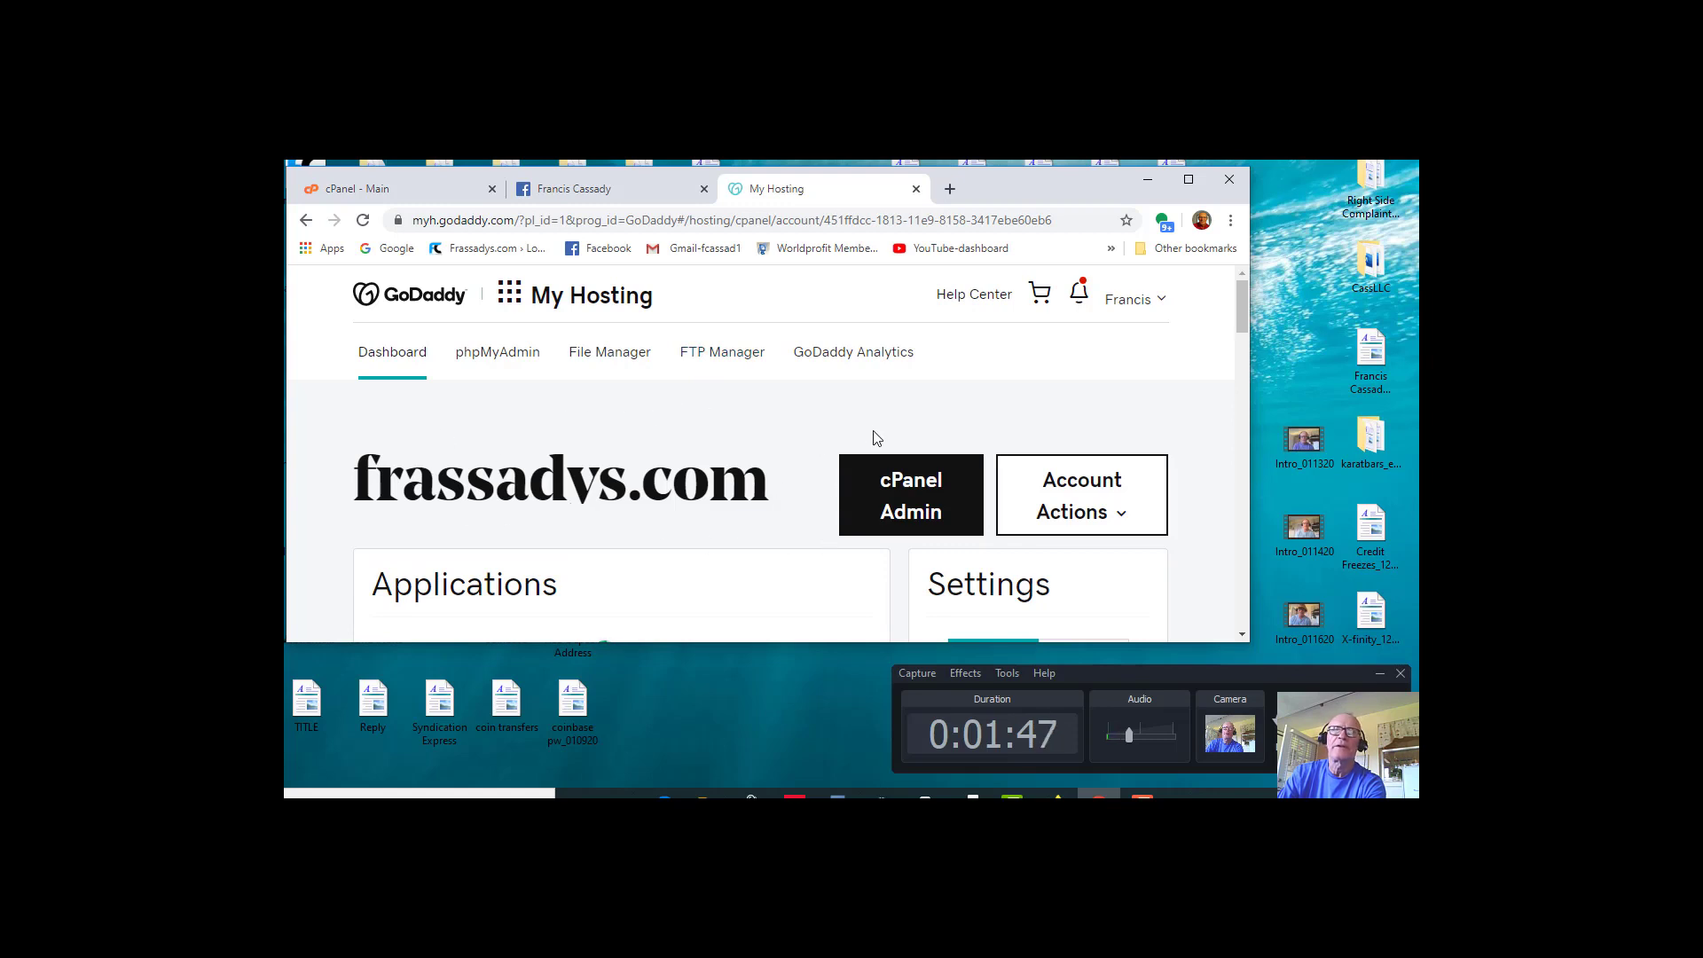
Step: Launch cPanel Admin for frassadys.com from the My Hosting dashboard
scroll(757, 519, down, 1)
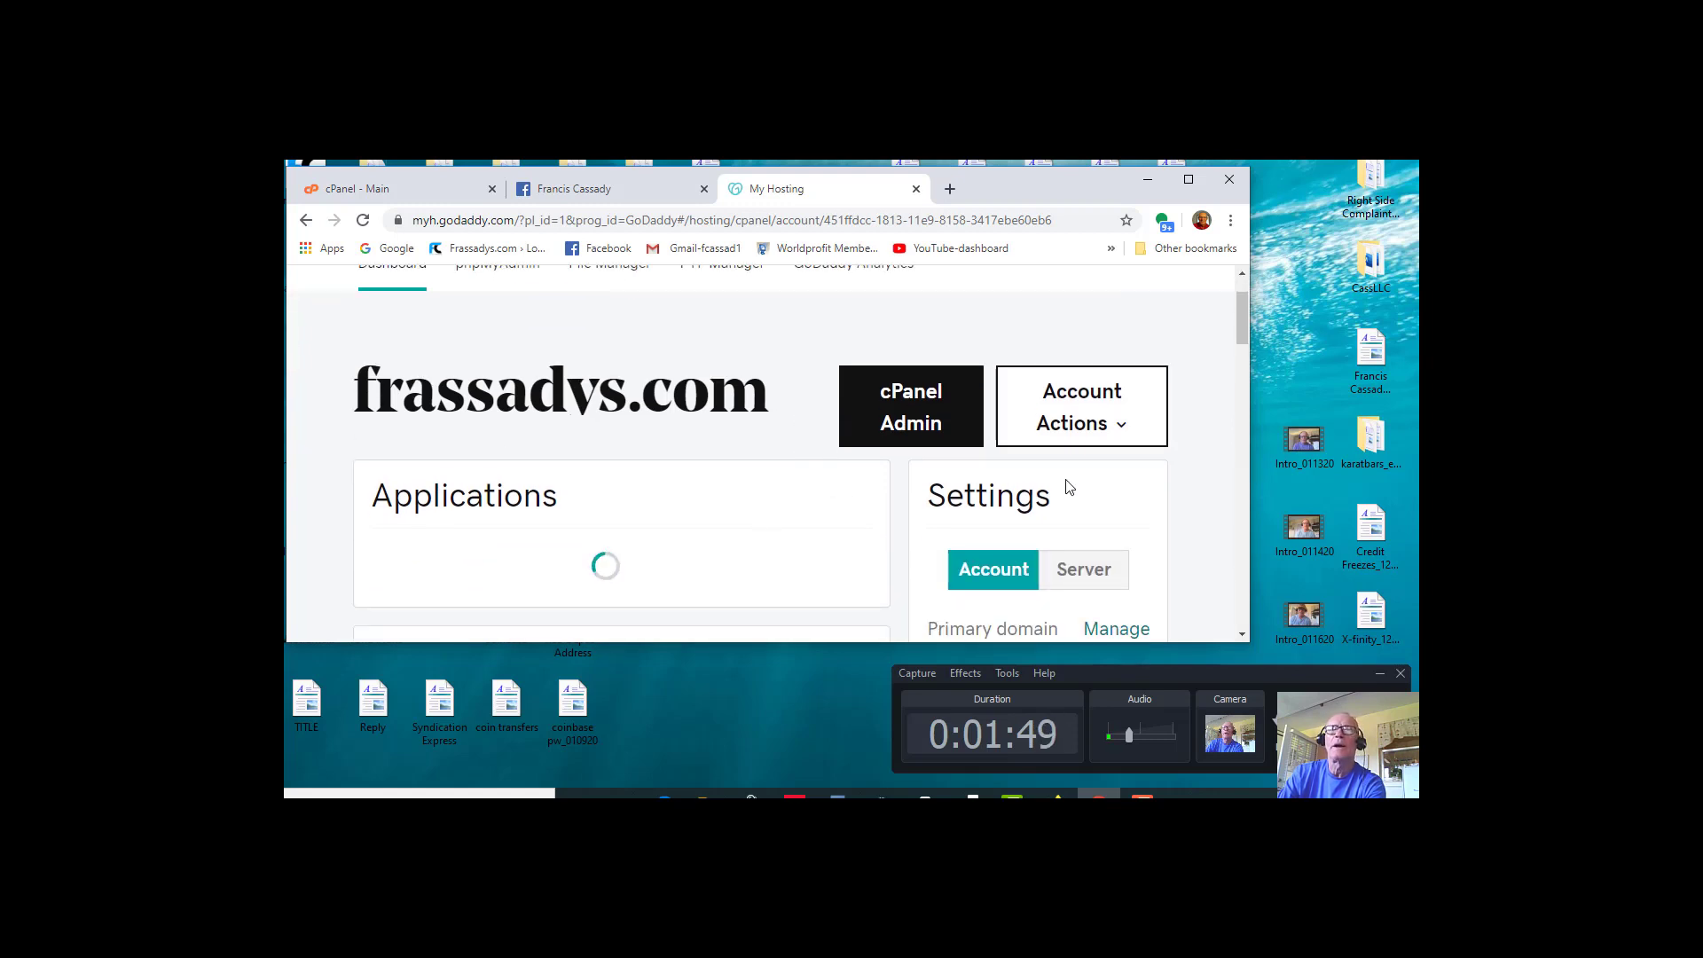
scroll(810, 566, down, 1)
scroll(726, 526, down, 2)
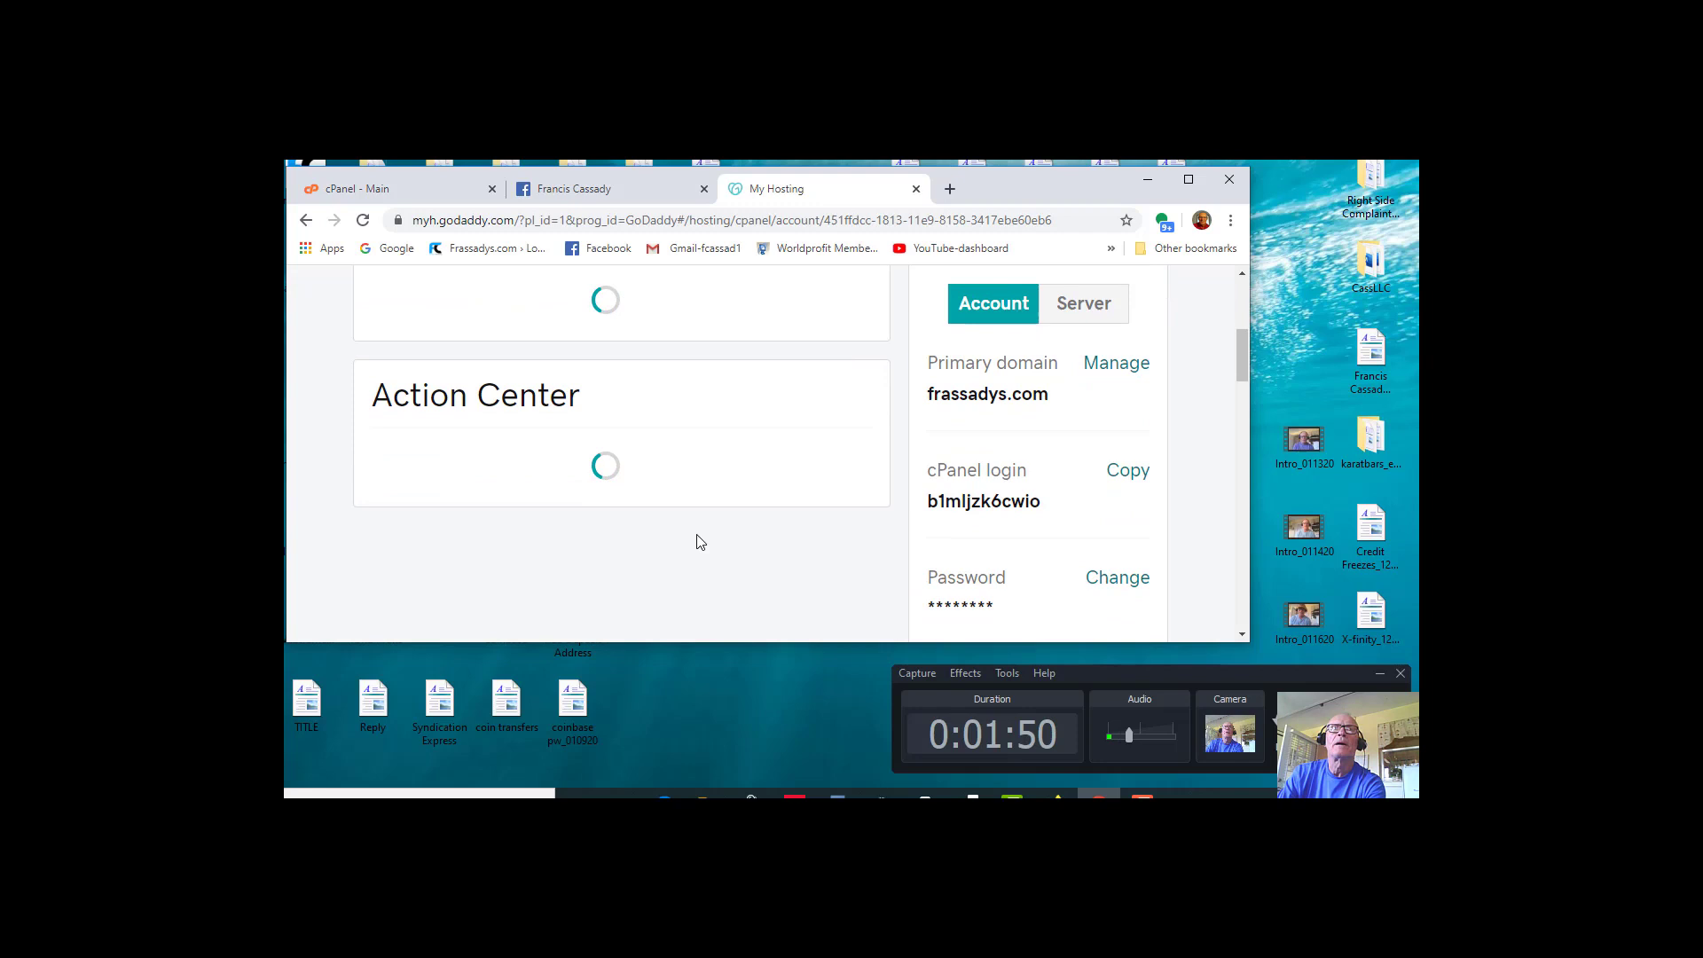
scroll(711, 376, up, 1)
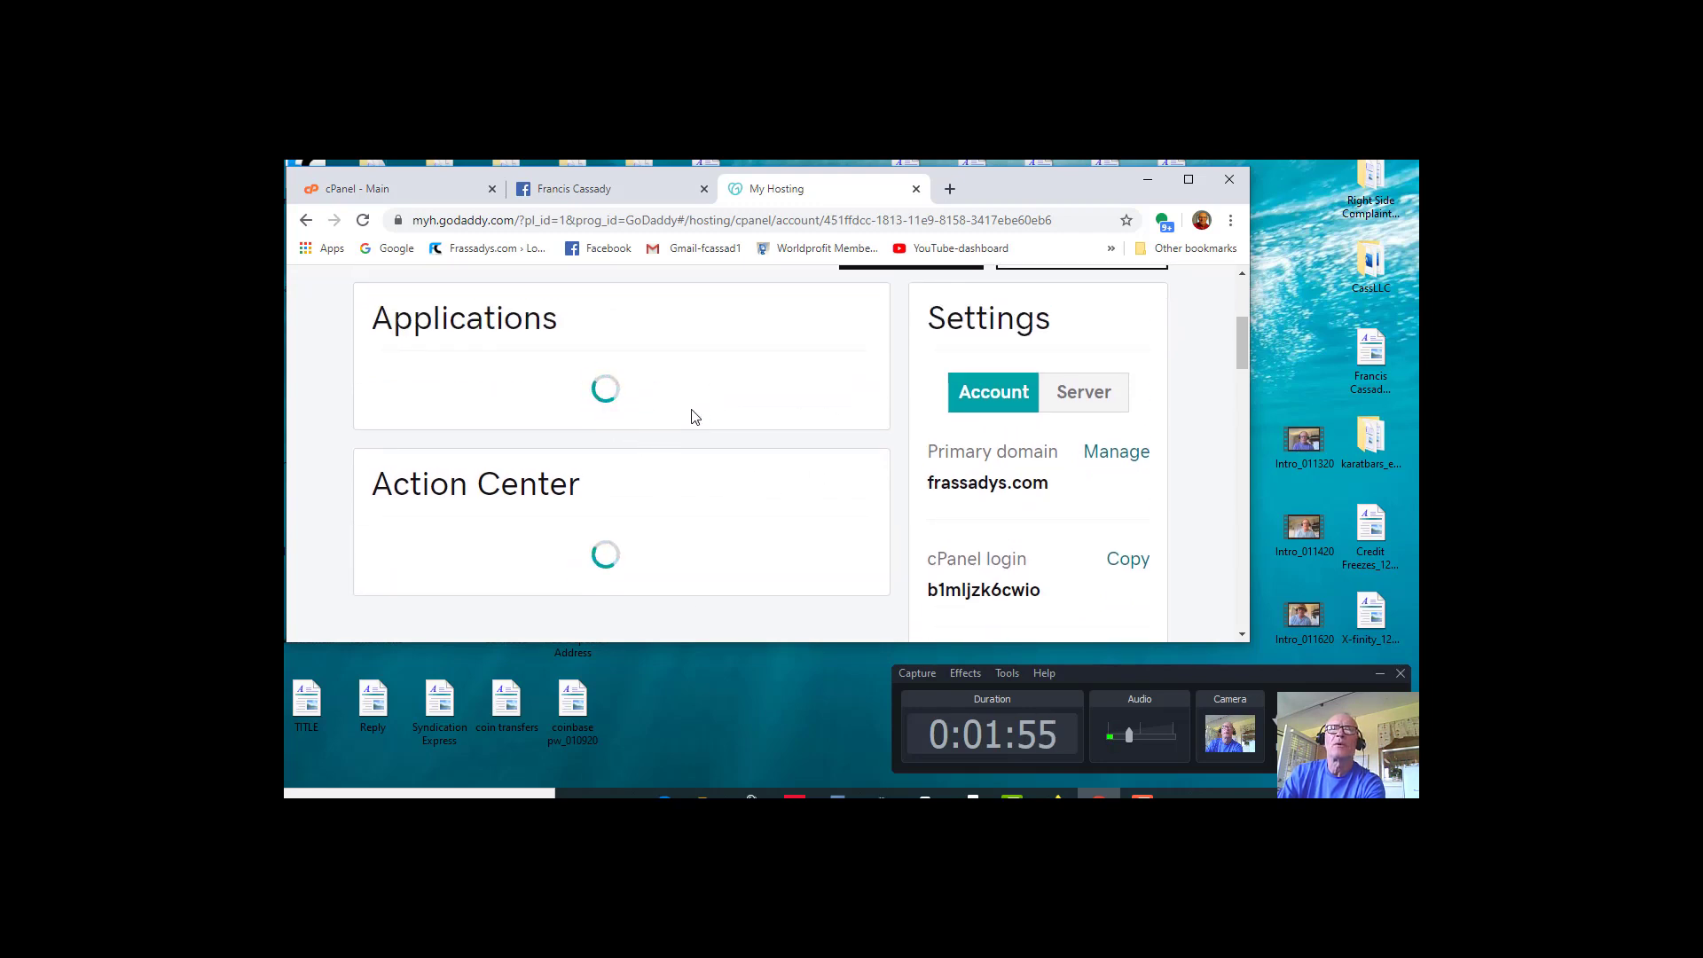
scroll(710, 435, up, 3)
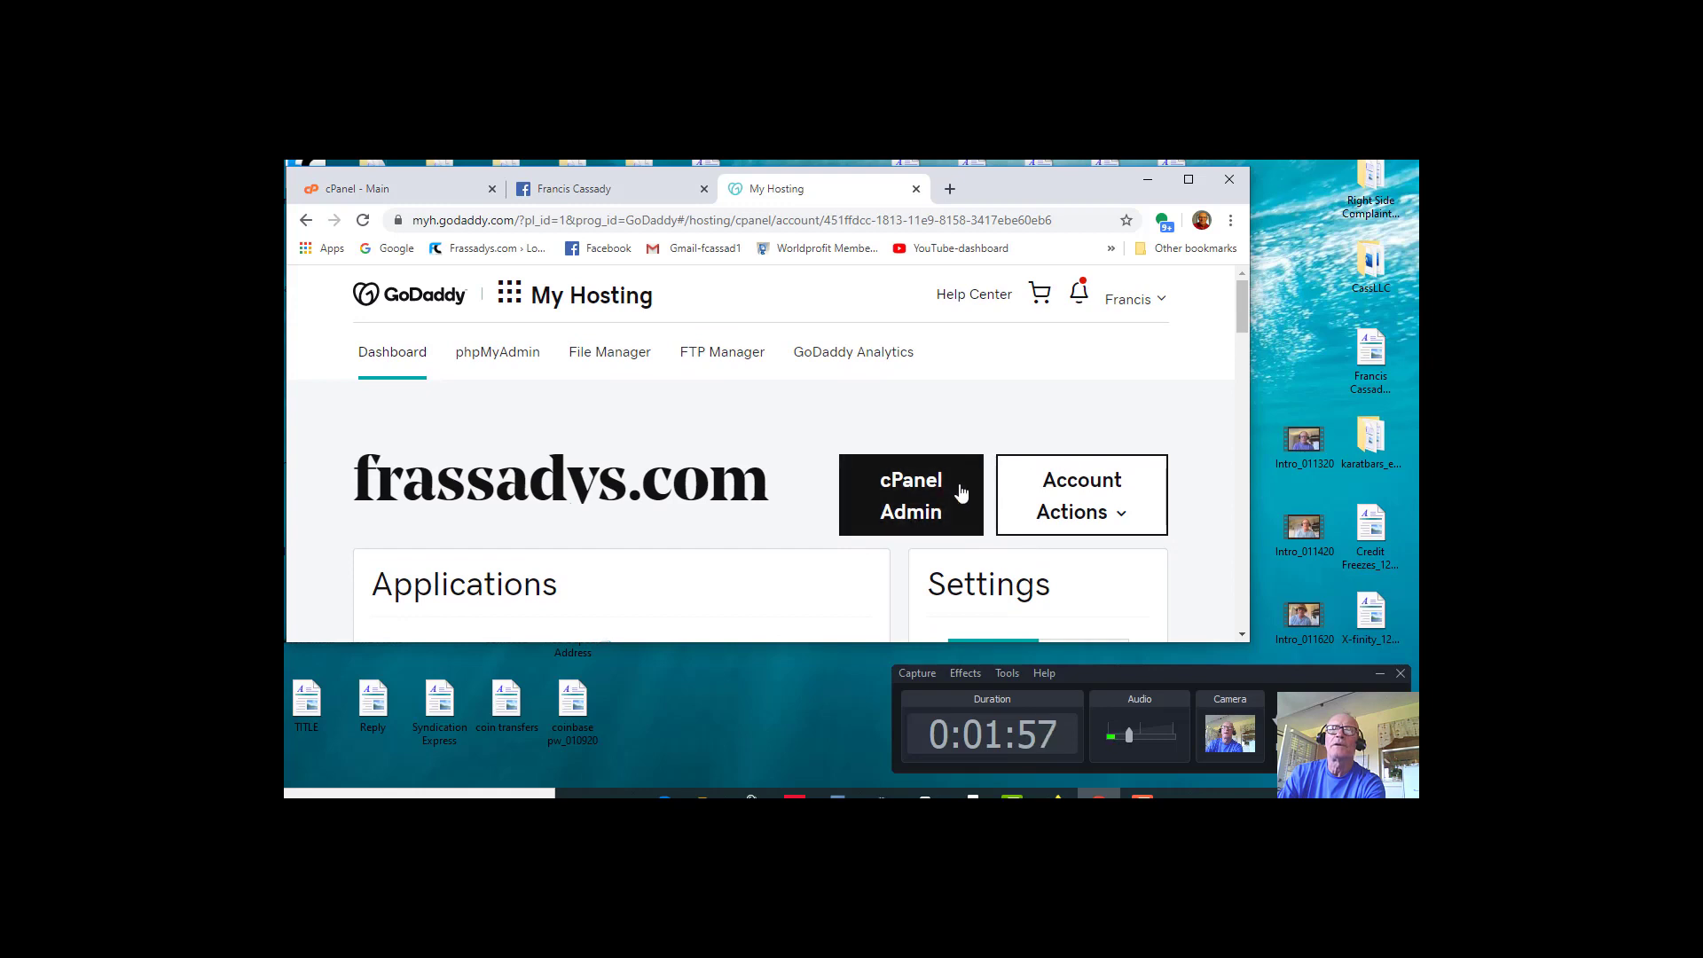
click(909, 523)
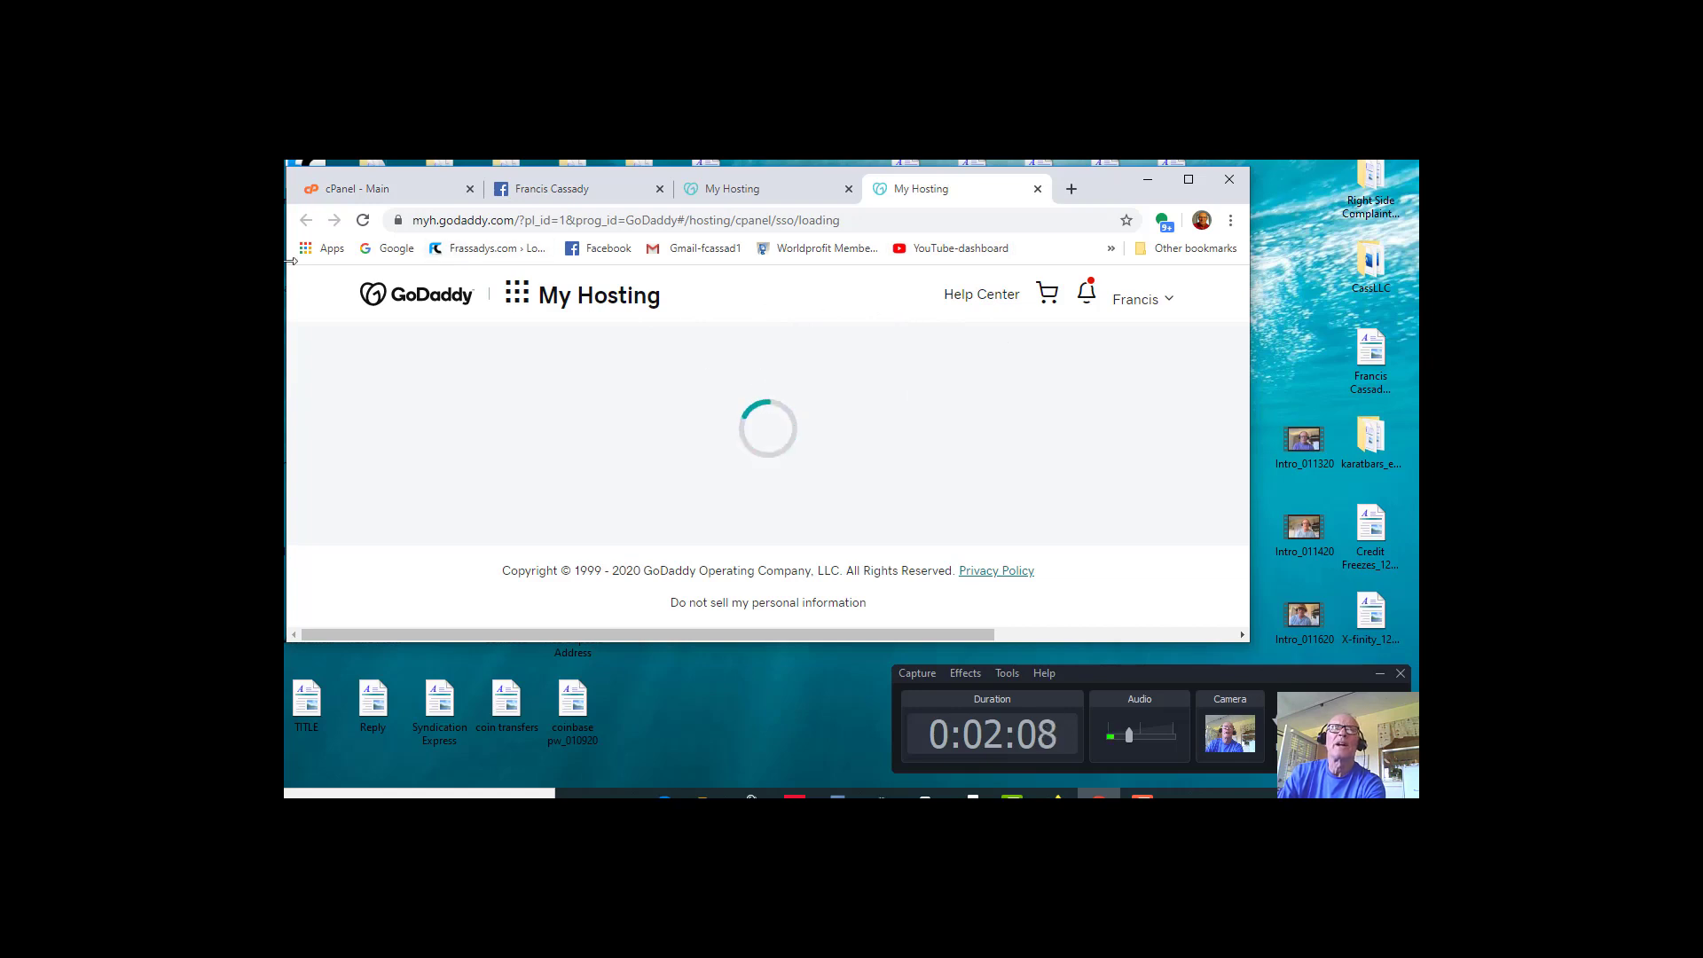
Step: Switch to the cPanel - Main tab and close both GoDaddy My Hosting tabs
click(364, 197)
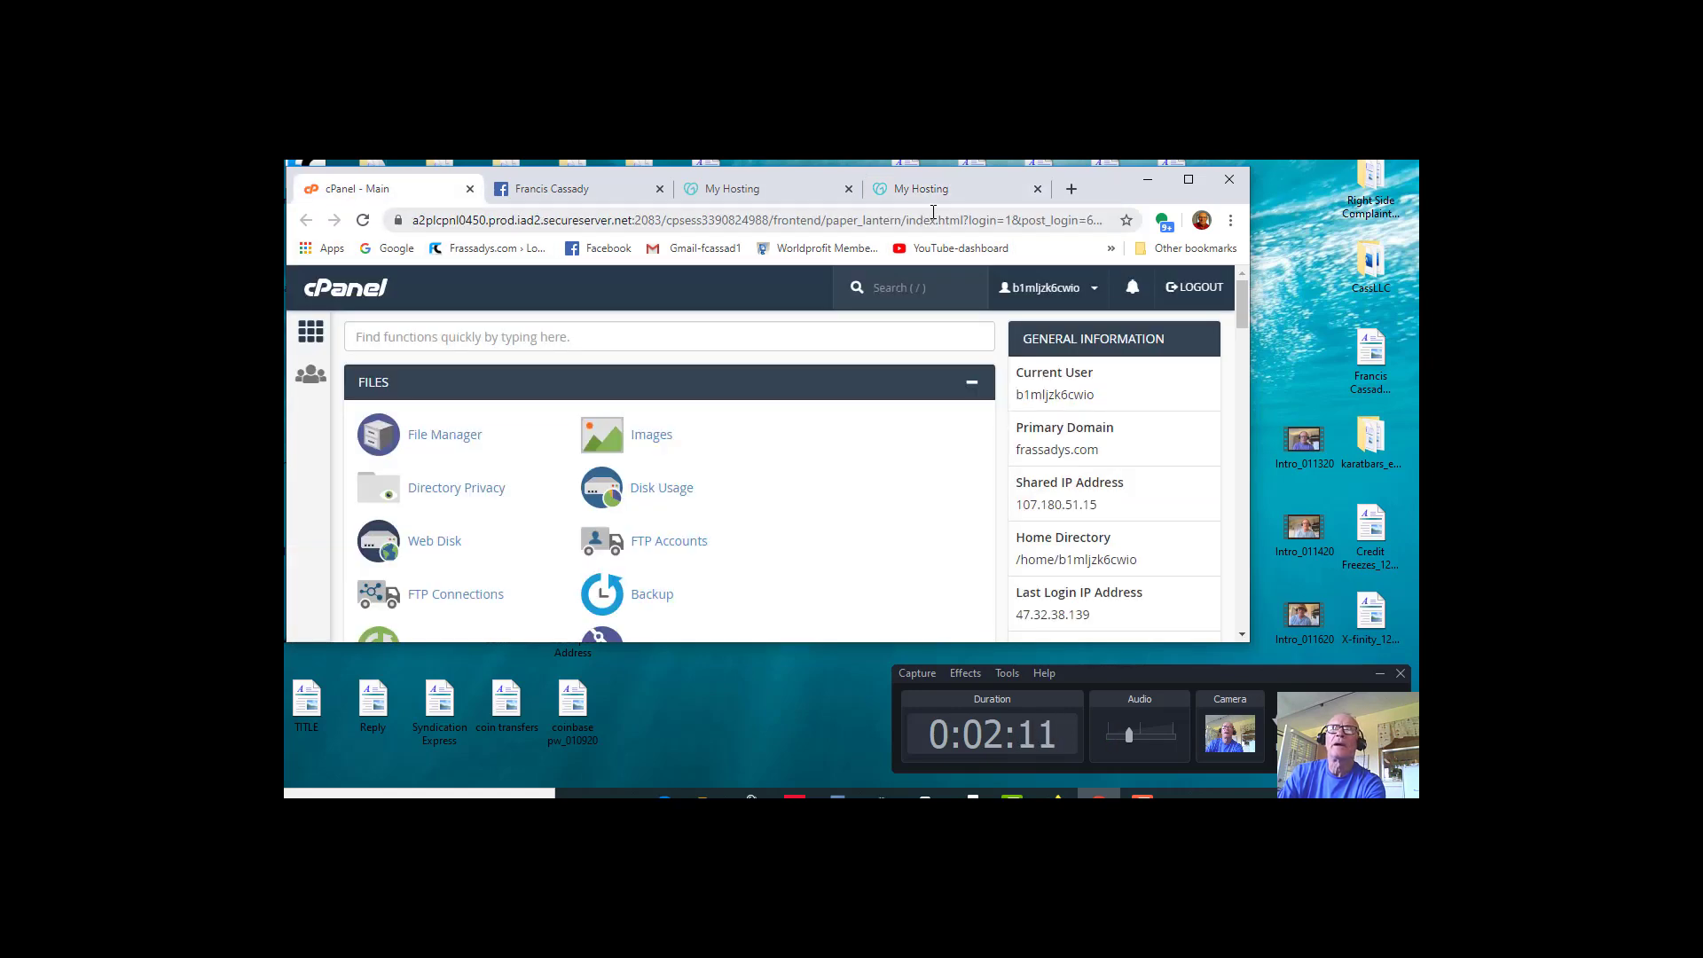
click(1038, 189)
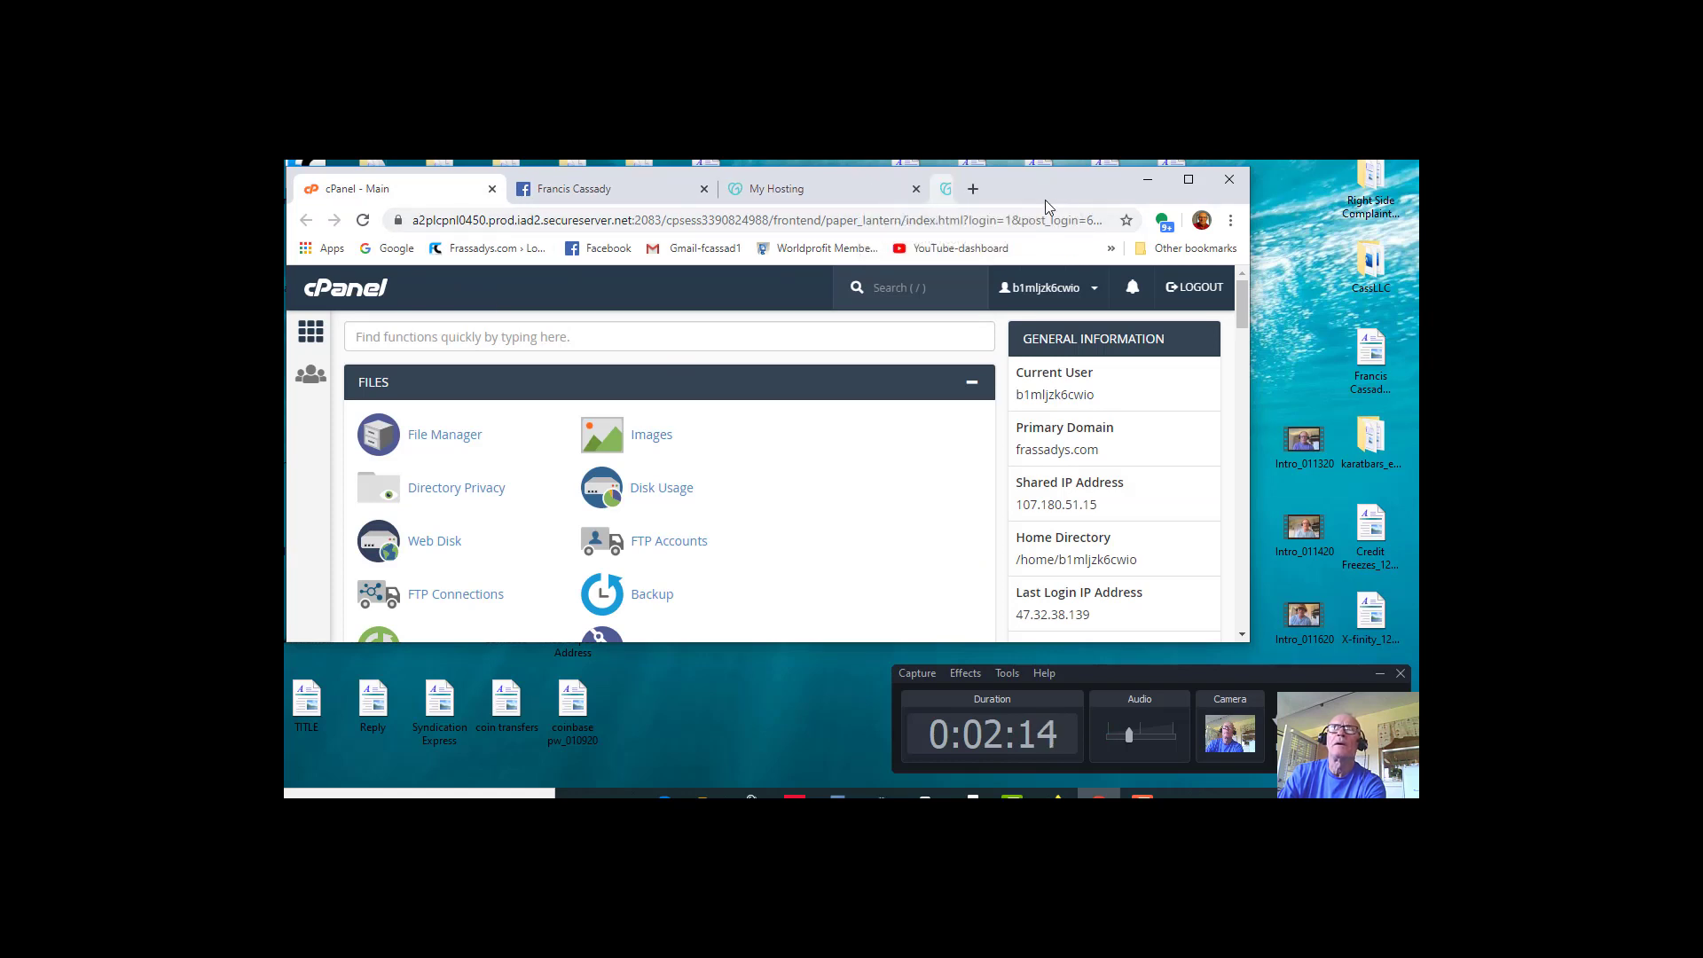
click(917, 189)
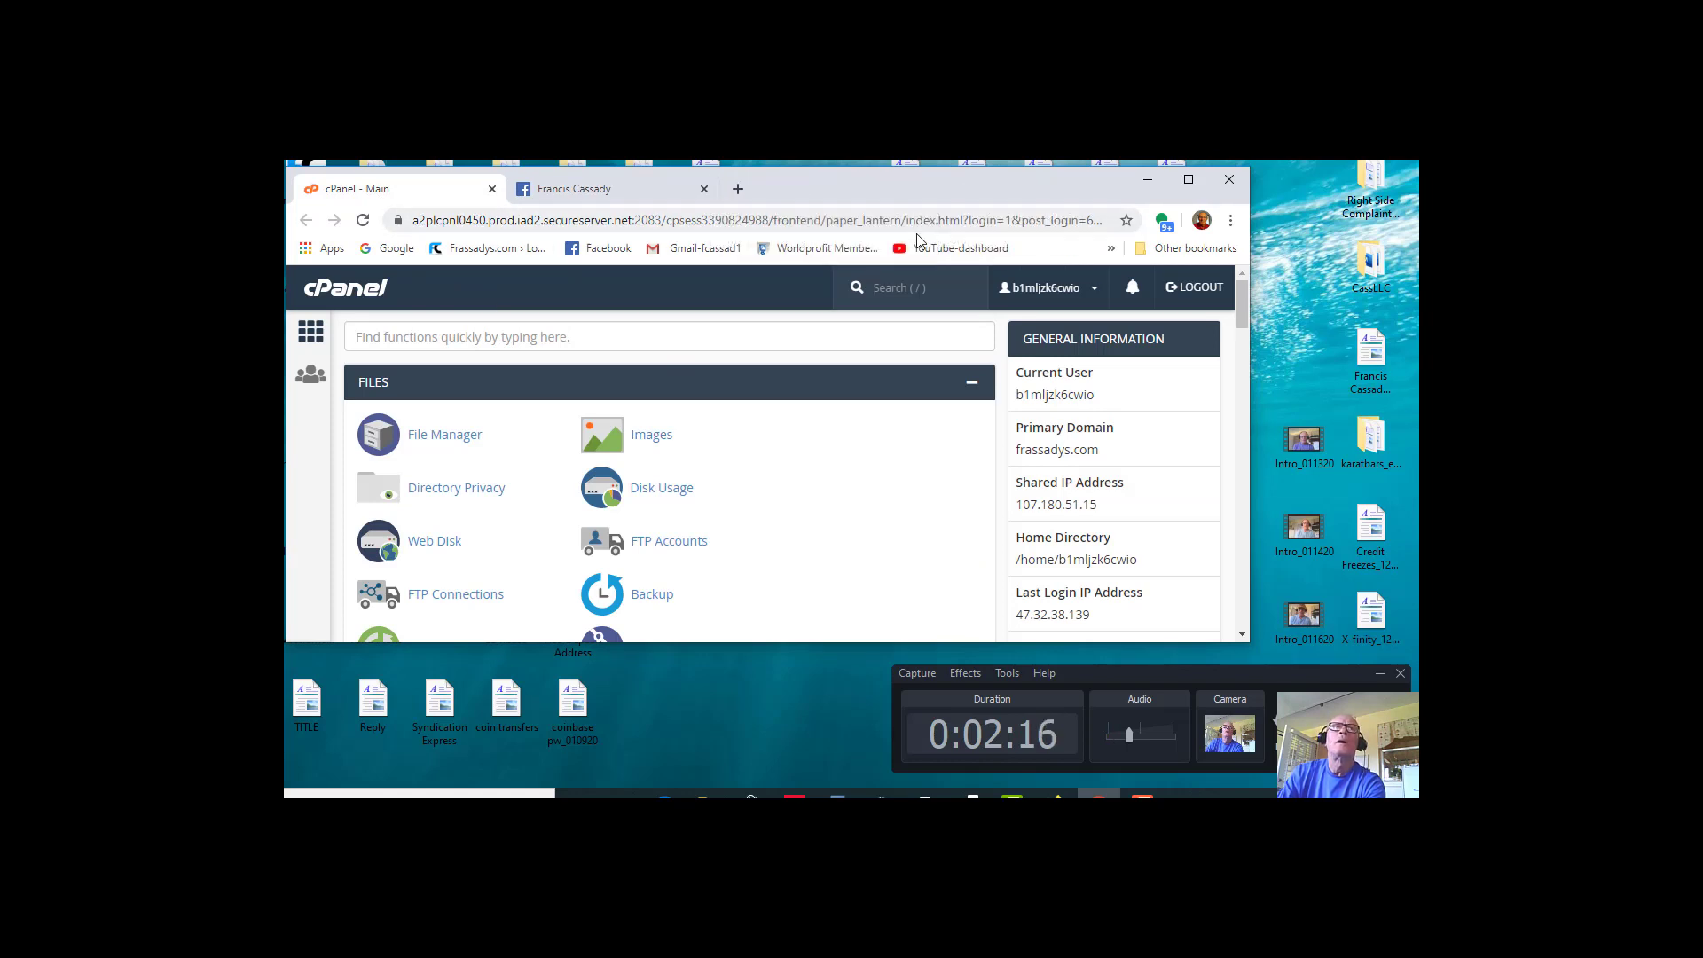
scroll(753, 366, down, 1)
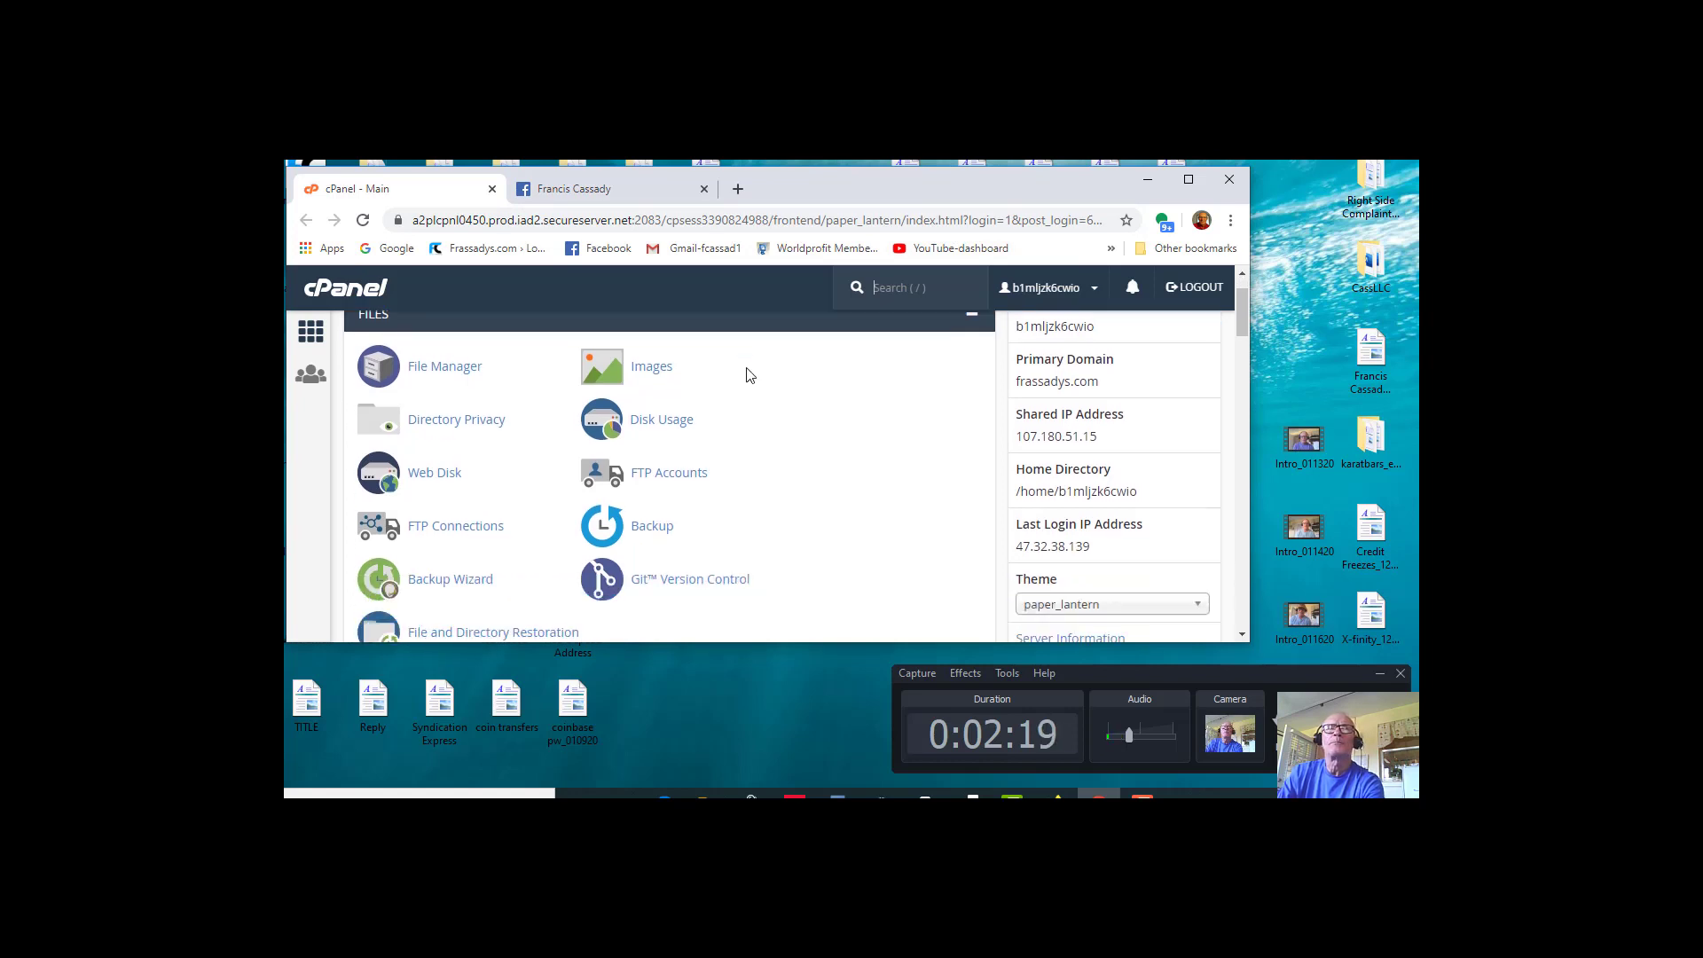
scroll(748, 371, up, 1)
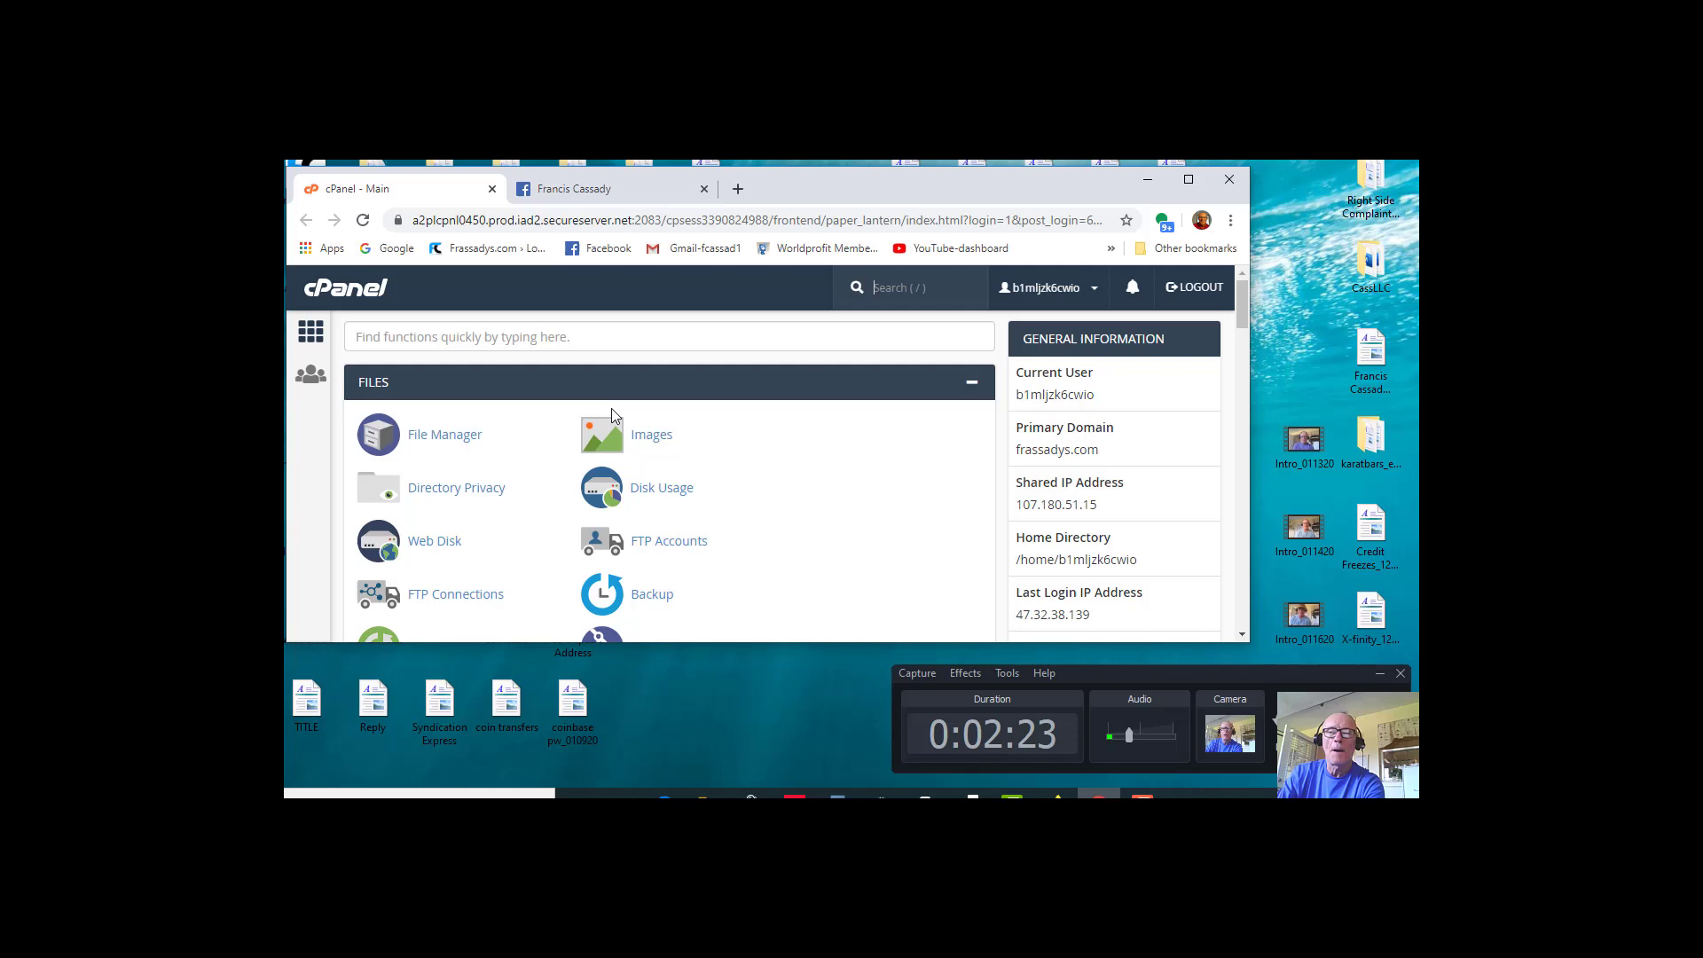
Step: Open File Manager from cPanel's Files section, reloading its tab when it stalls
click(447, 438)
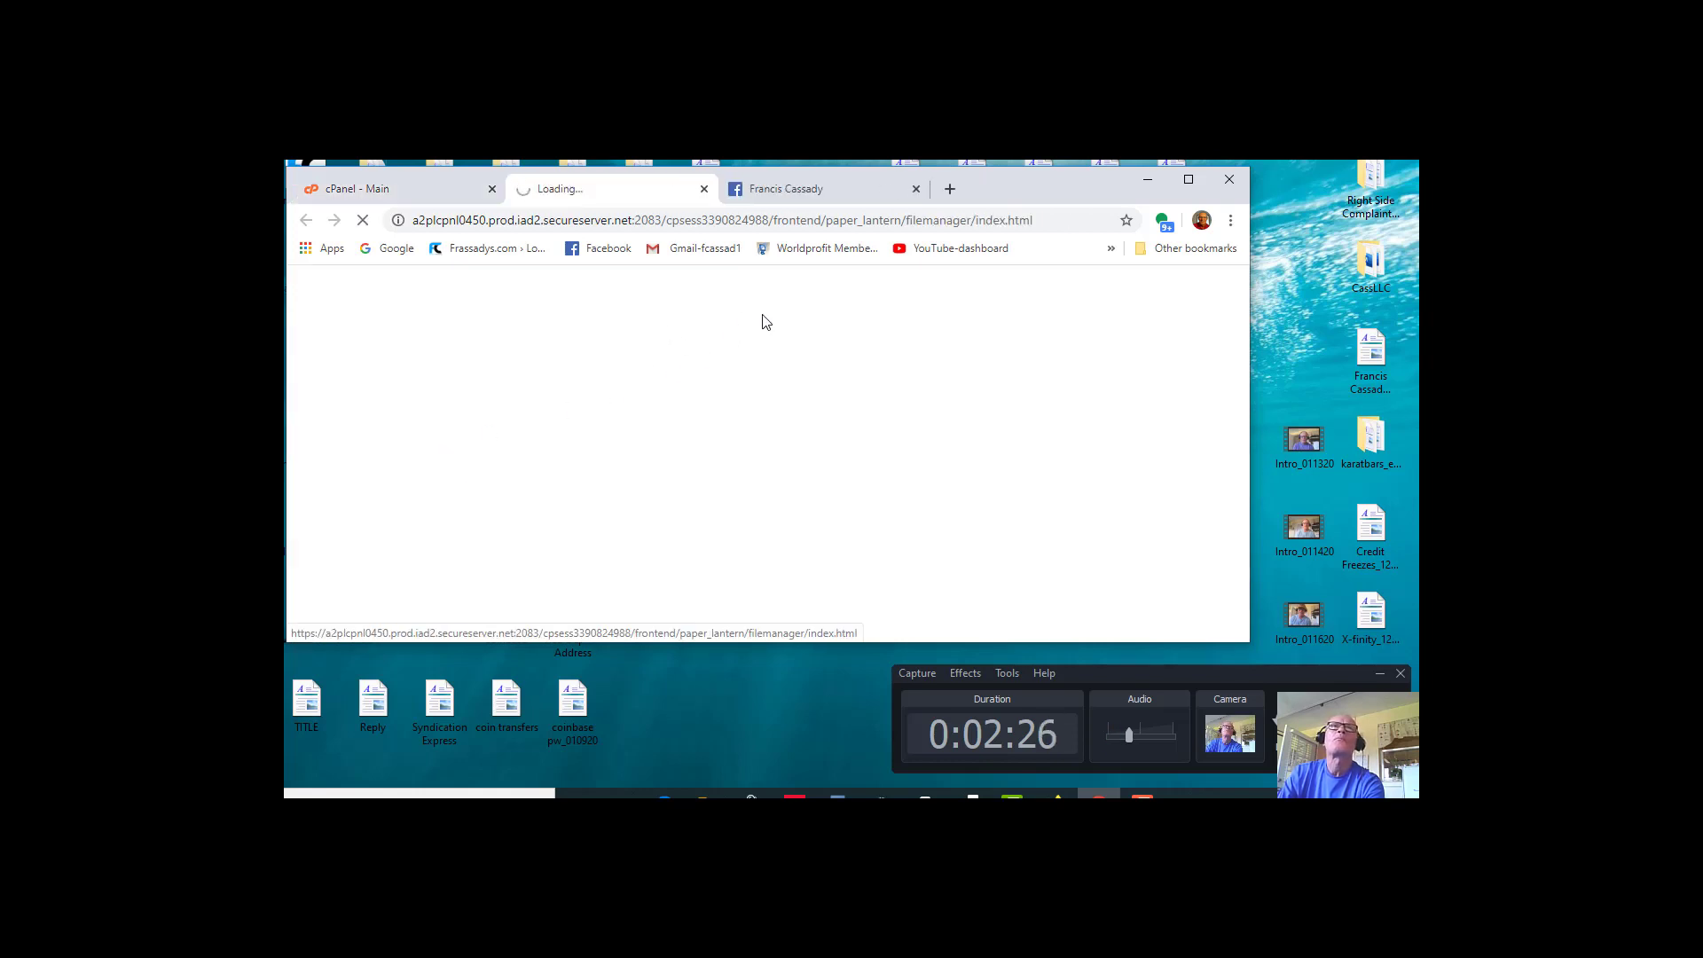
click(401, 193)
click(598, 204)
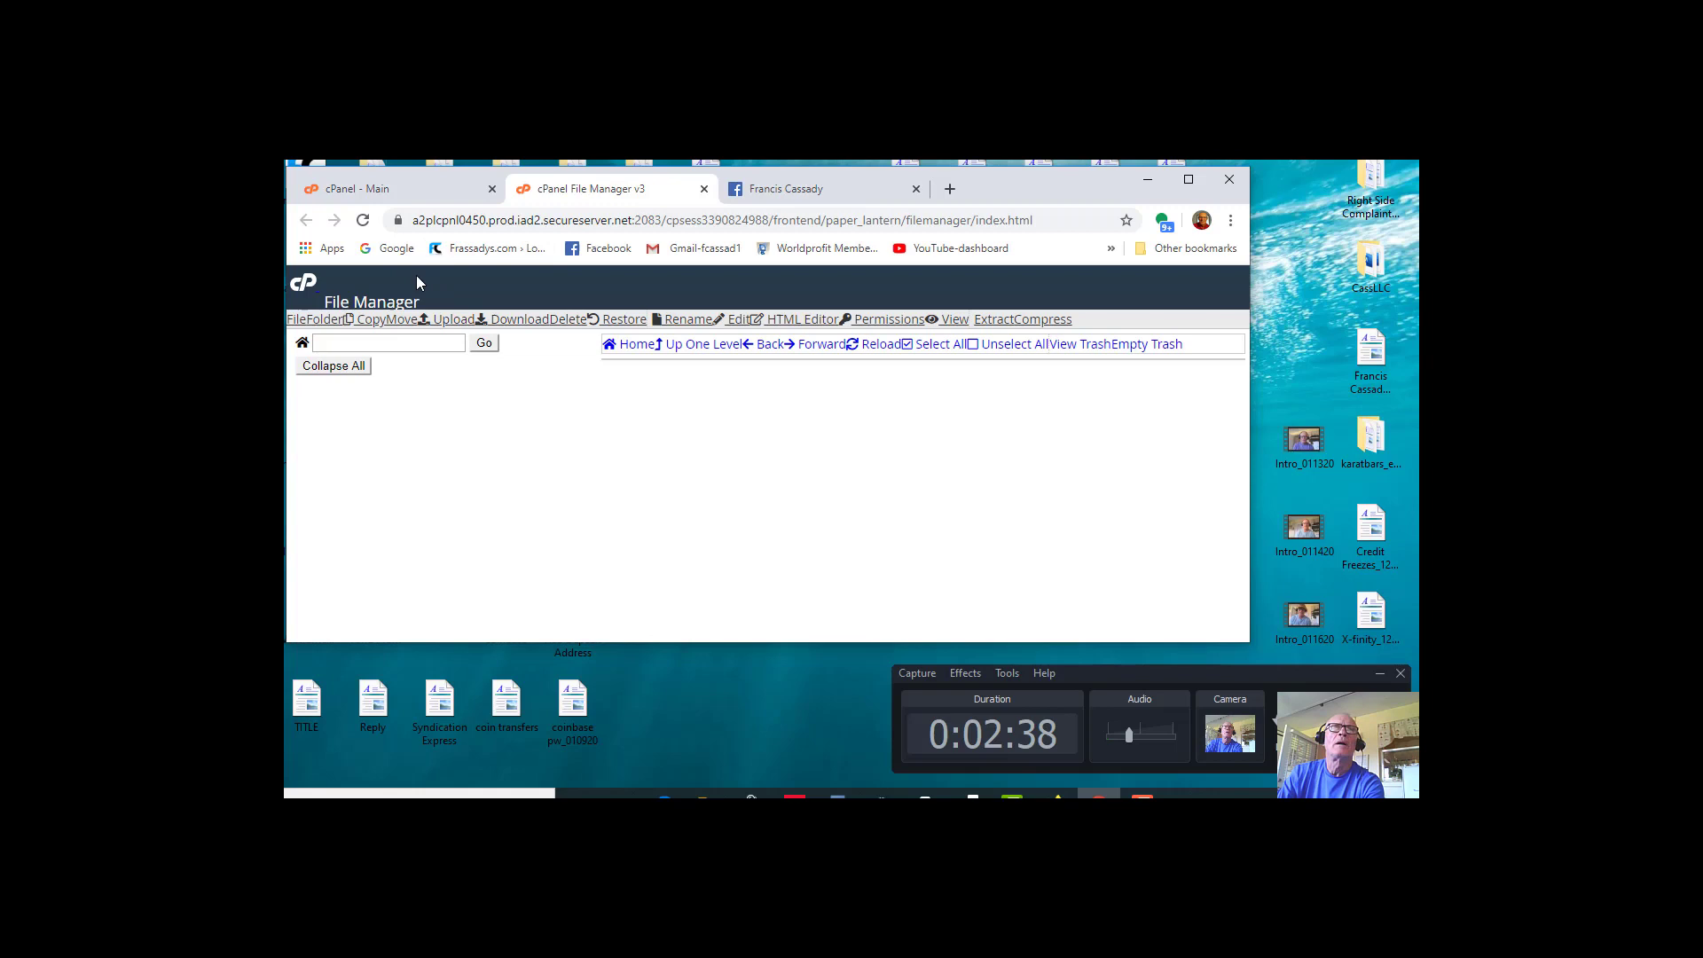
click(363, 220)
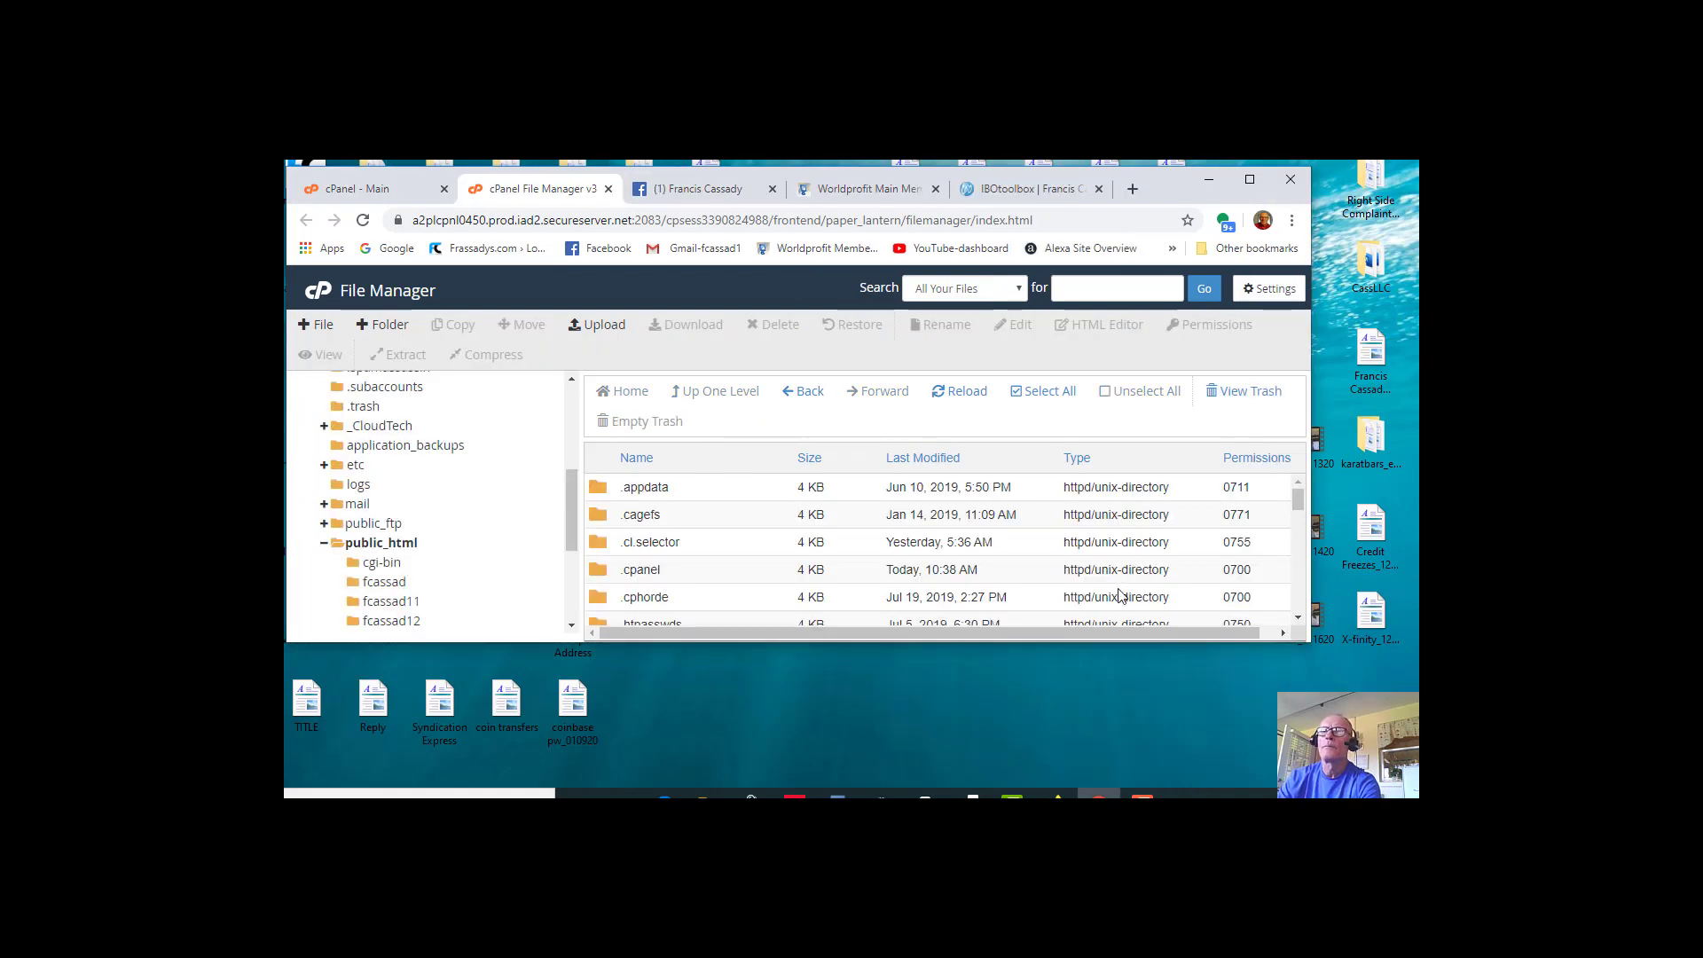
Step: Browse the folder tree to public_html, listing wp-admin, wp-content and wp-includes
click(1143, 795)
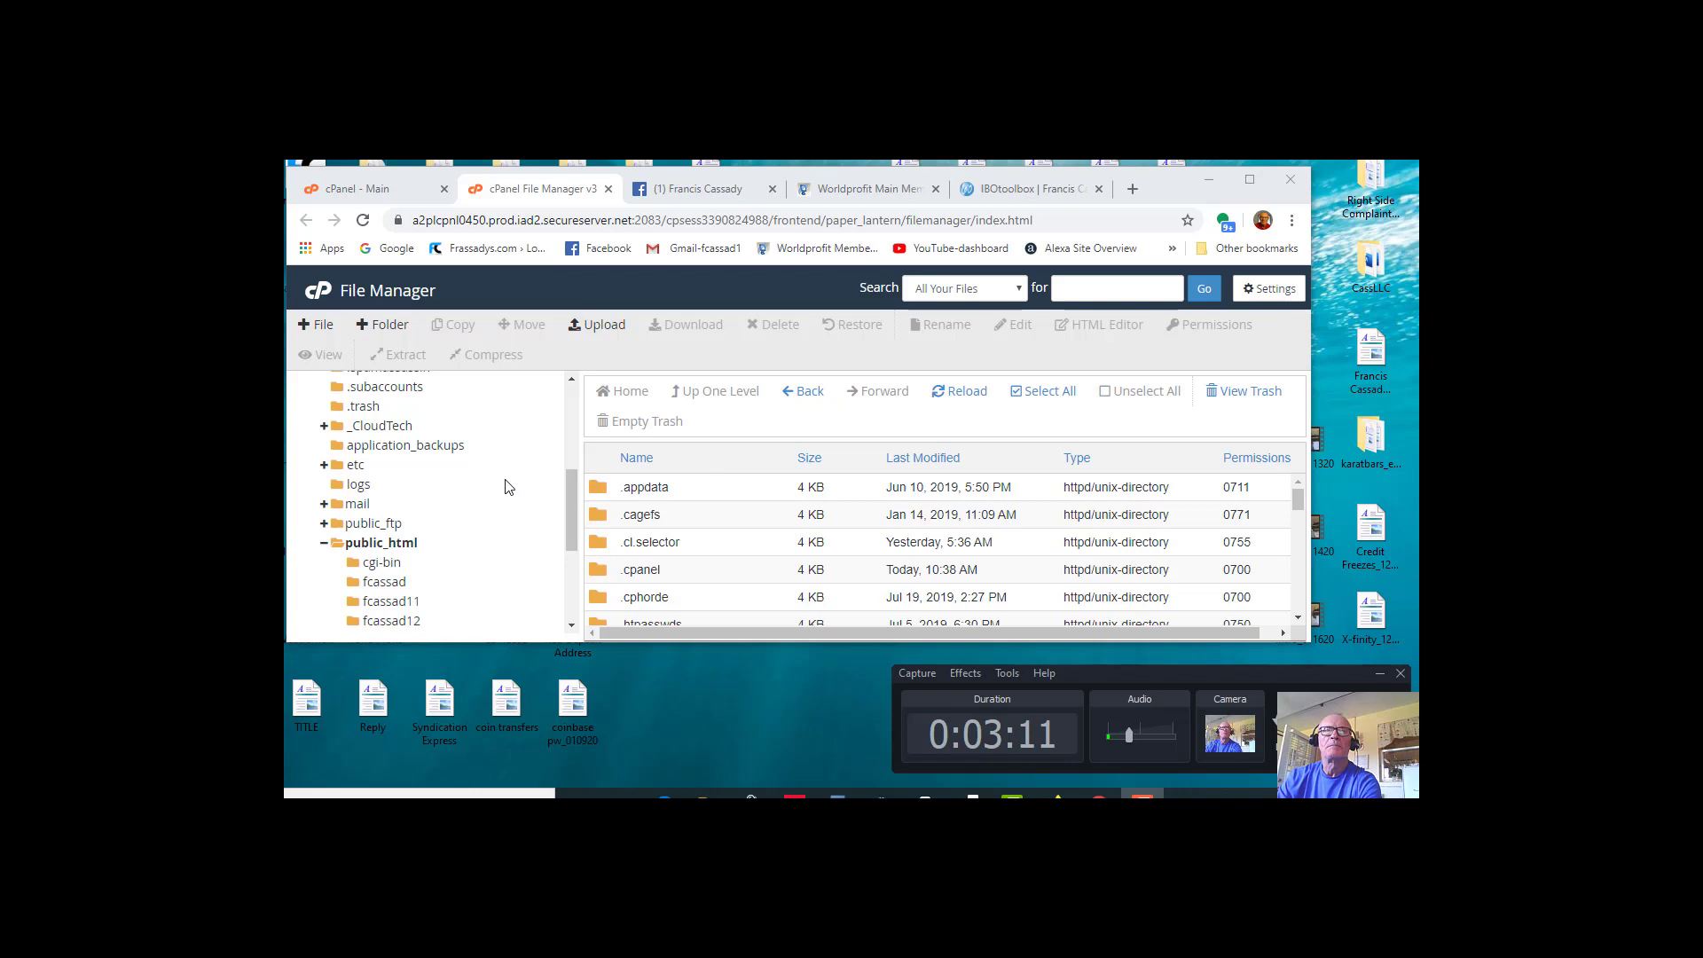
scroll(487, 434, up, 1)
scroll(487, 434, up, 2)
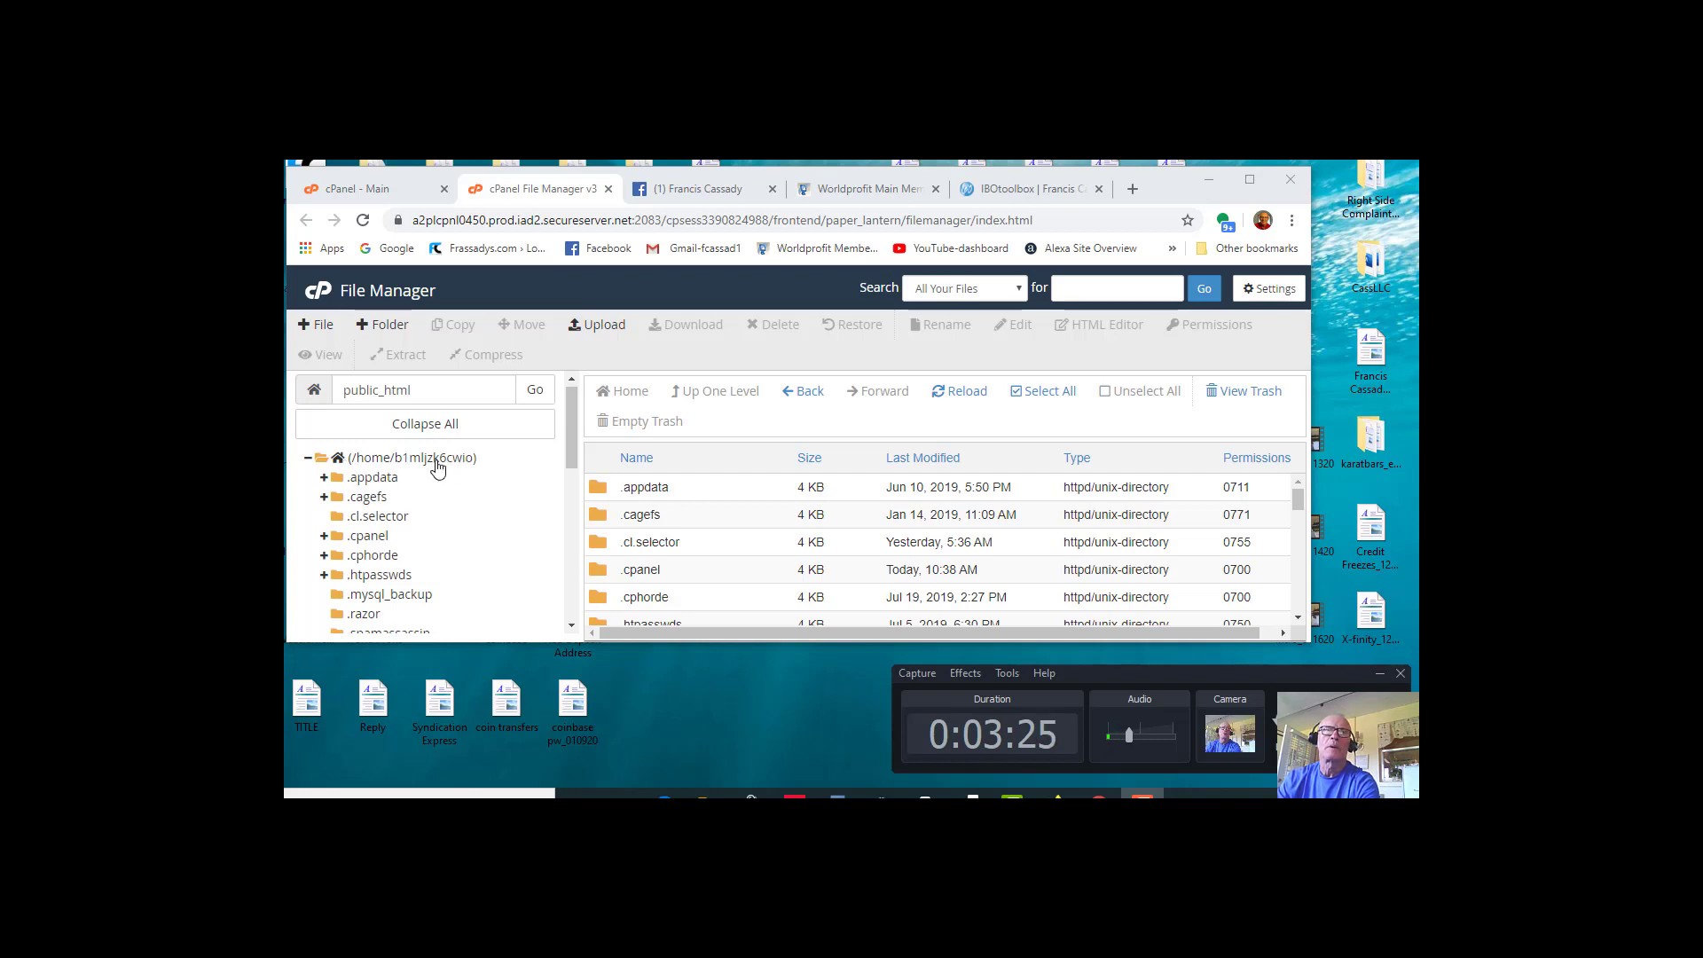
scroll(492, 482, down, 5)
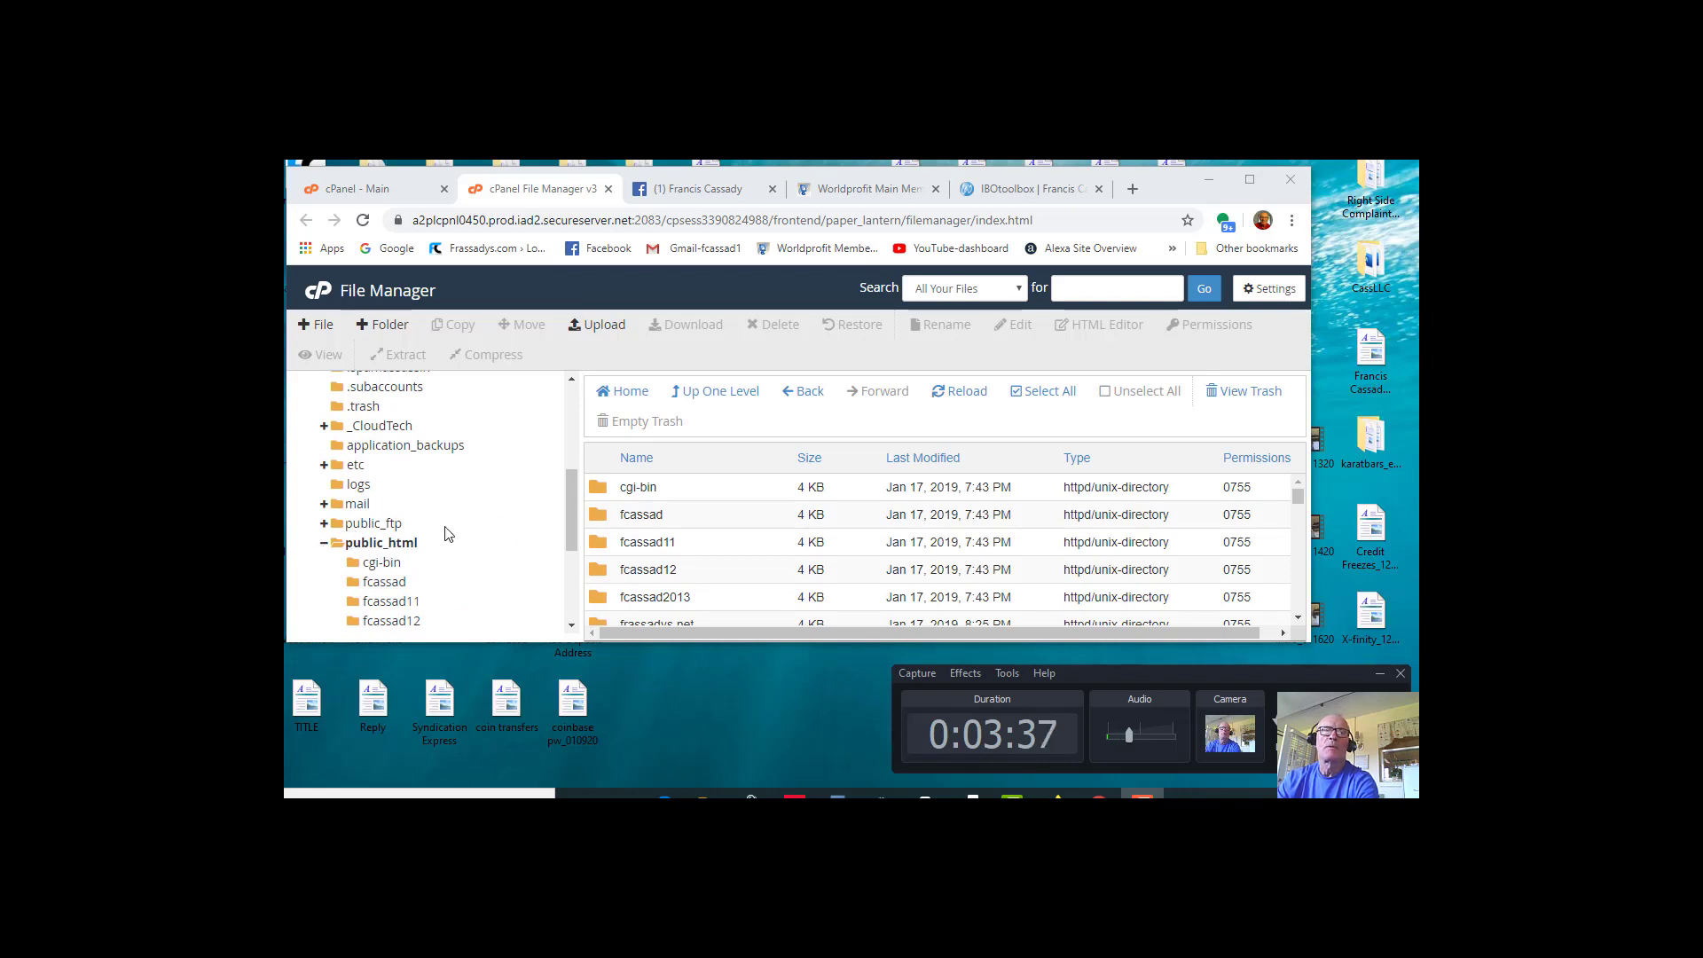
scroll(464, 514, down, 3)
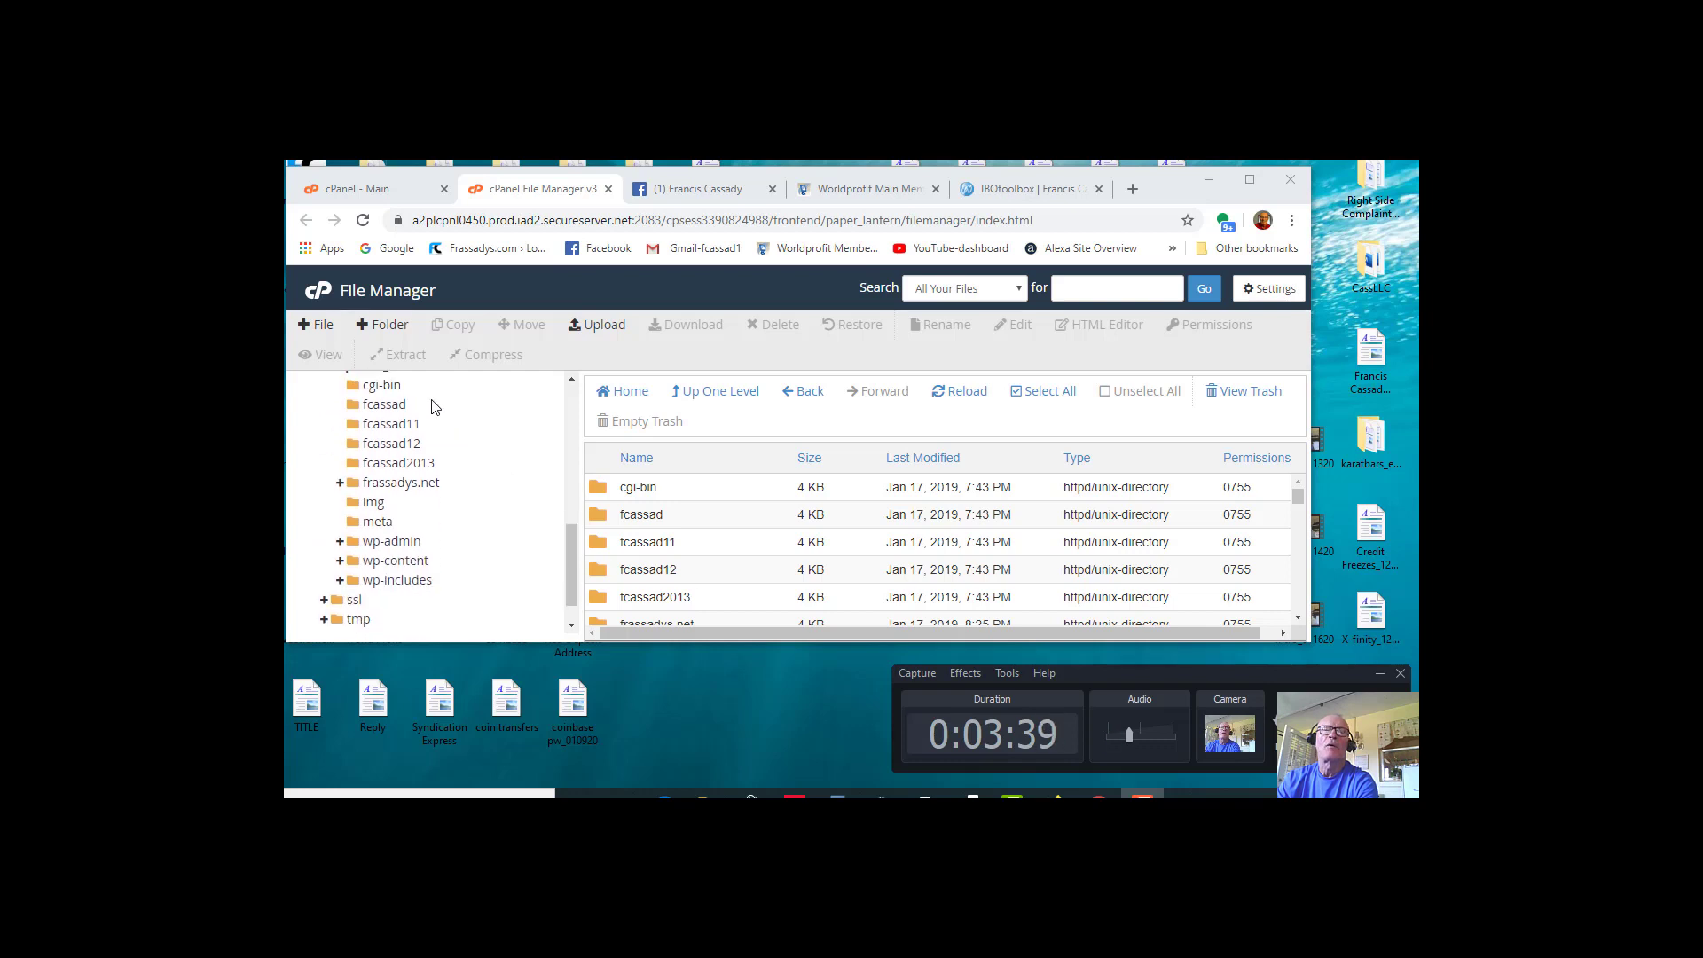
scroll(463, 421, up, 2)
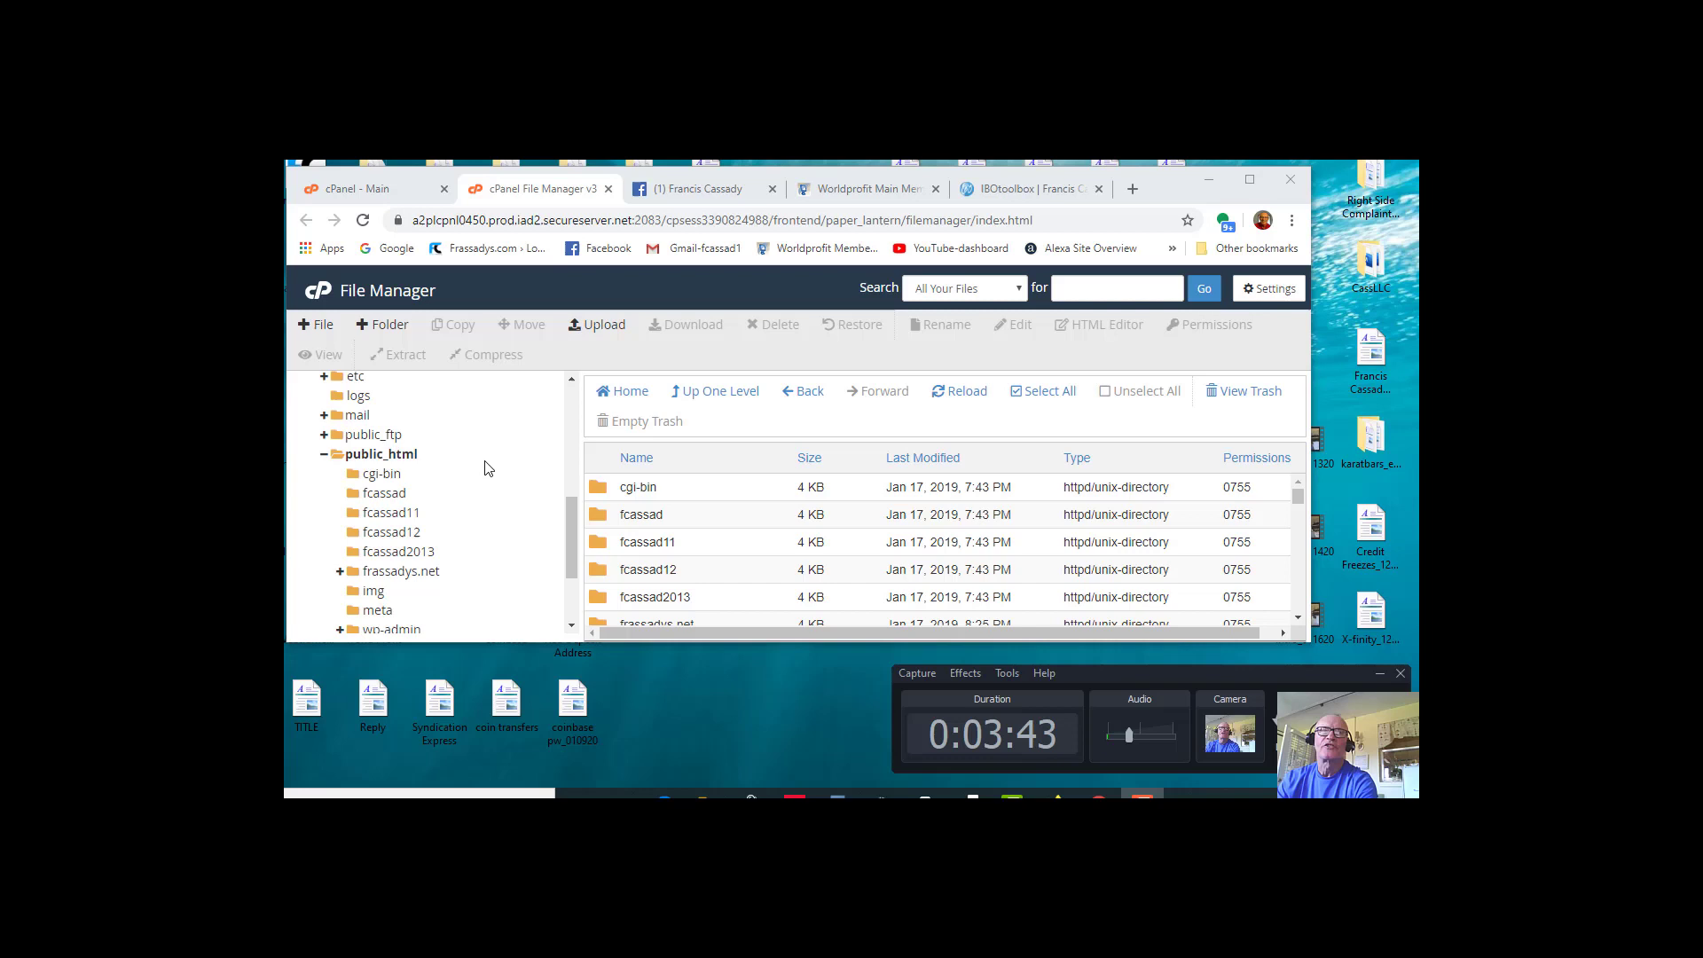
scroll(476, 463, down, 2)
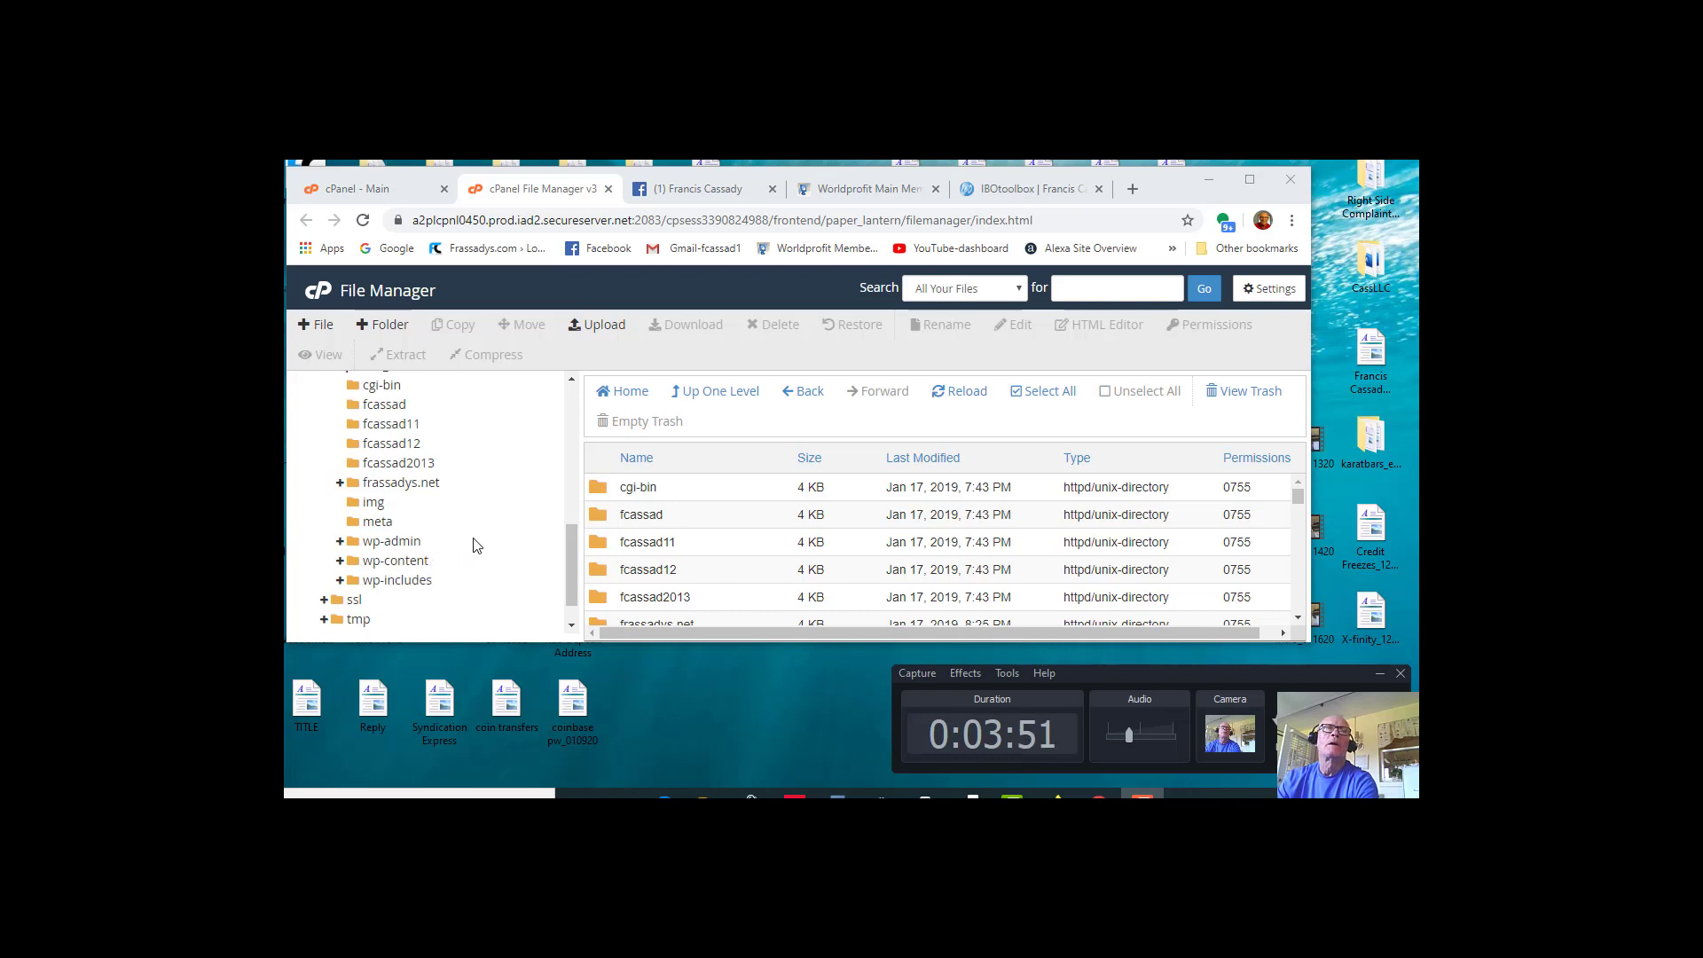
Step: Open wp-content and browse its subfolders, including plugins, themes, uploads and wflogs
click(422, 561)
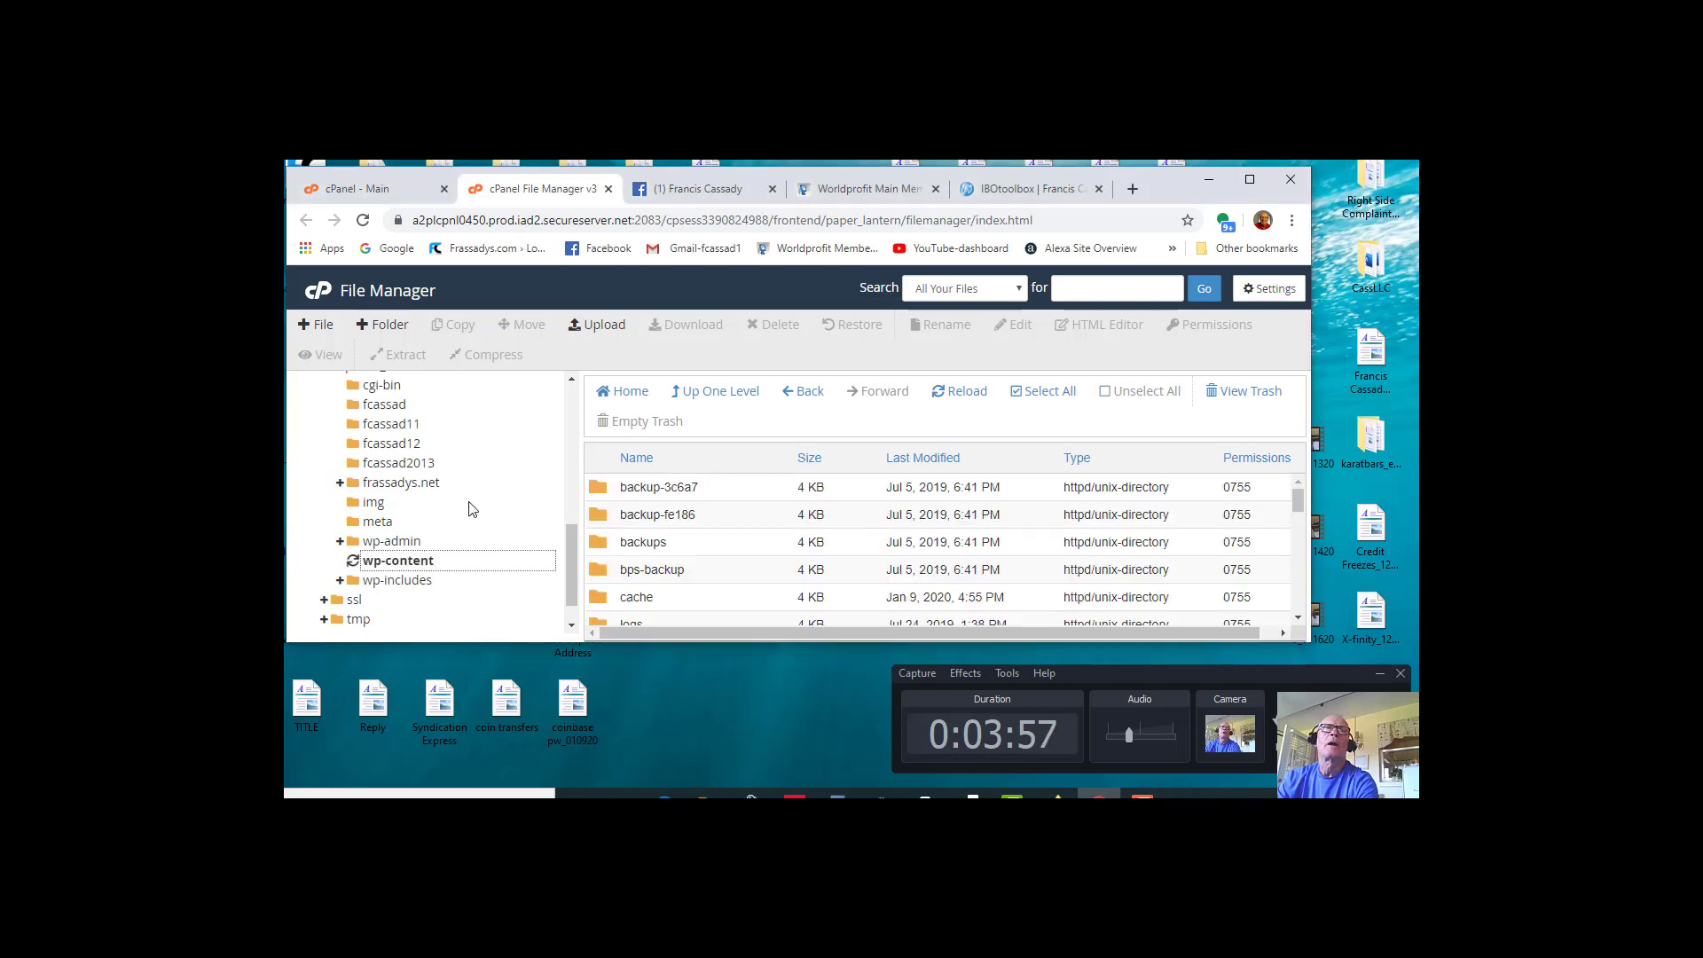
scroll(467, 515, down, 1)
scroll(809, 497, down, 8)
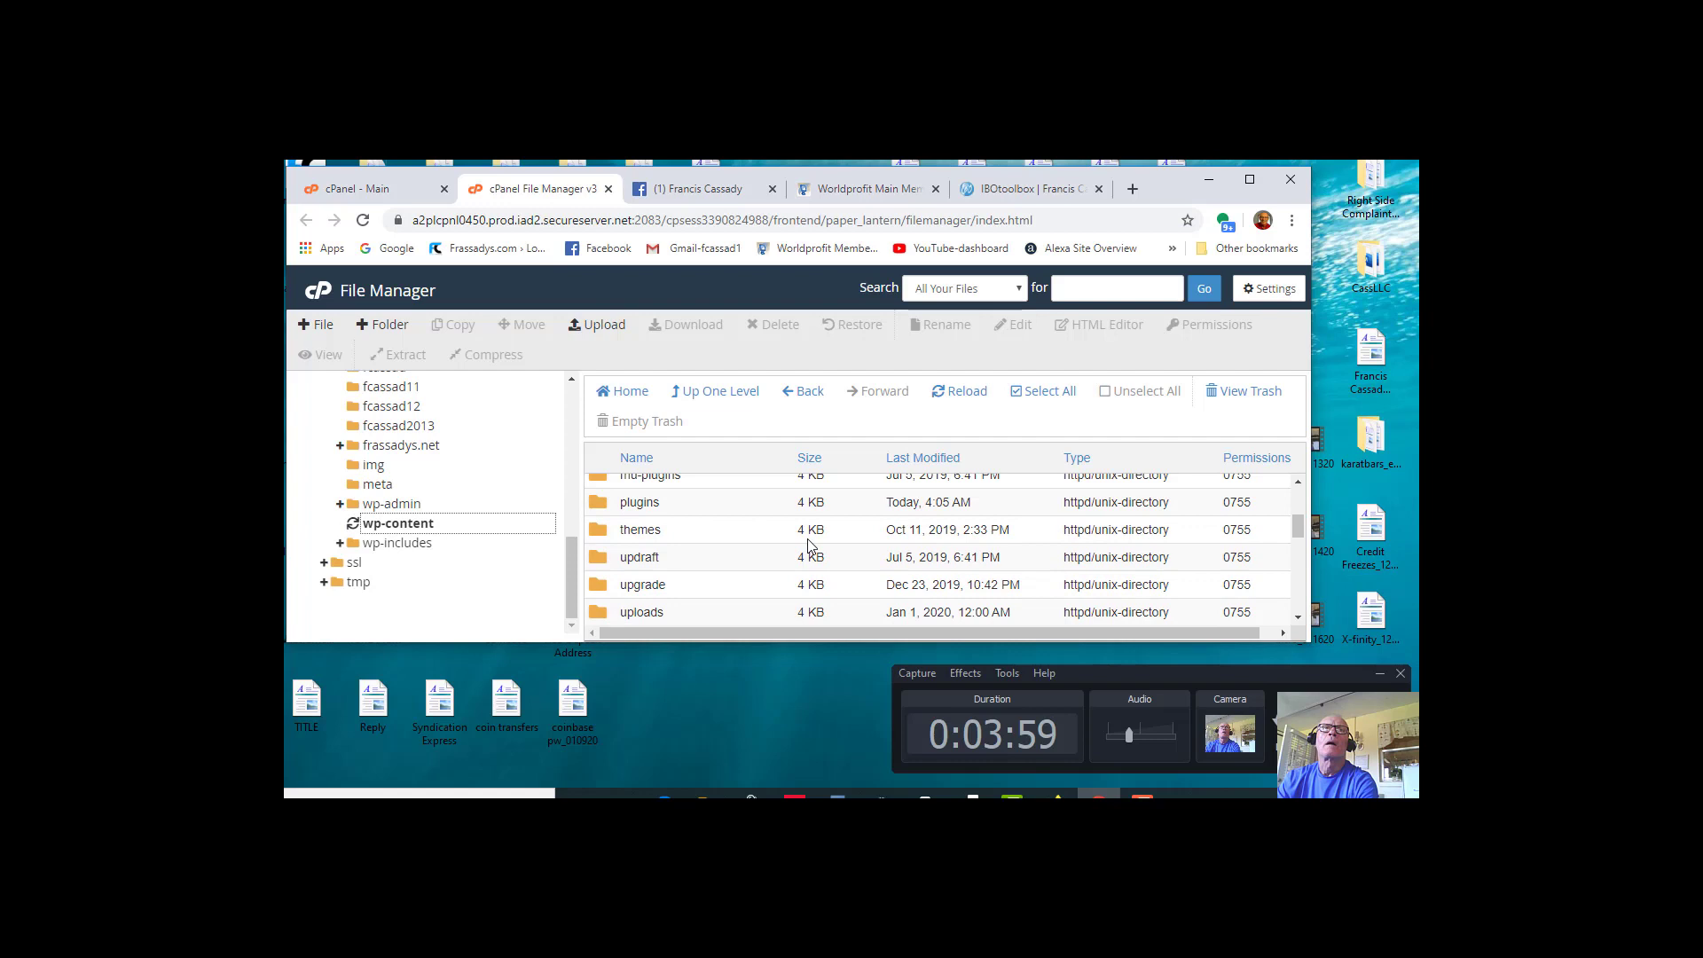
scroll(795, 524, up, 2)
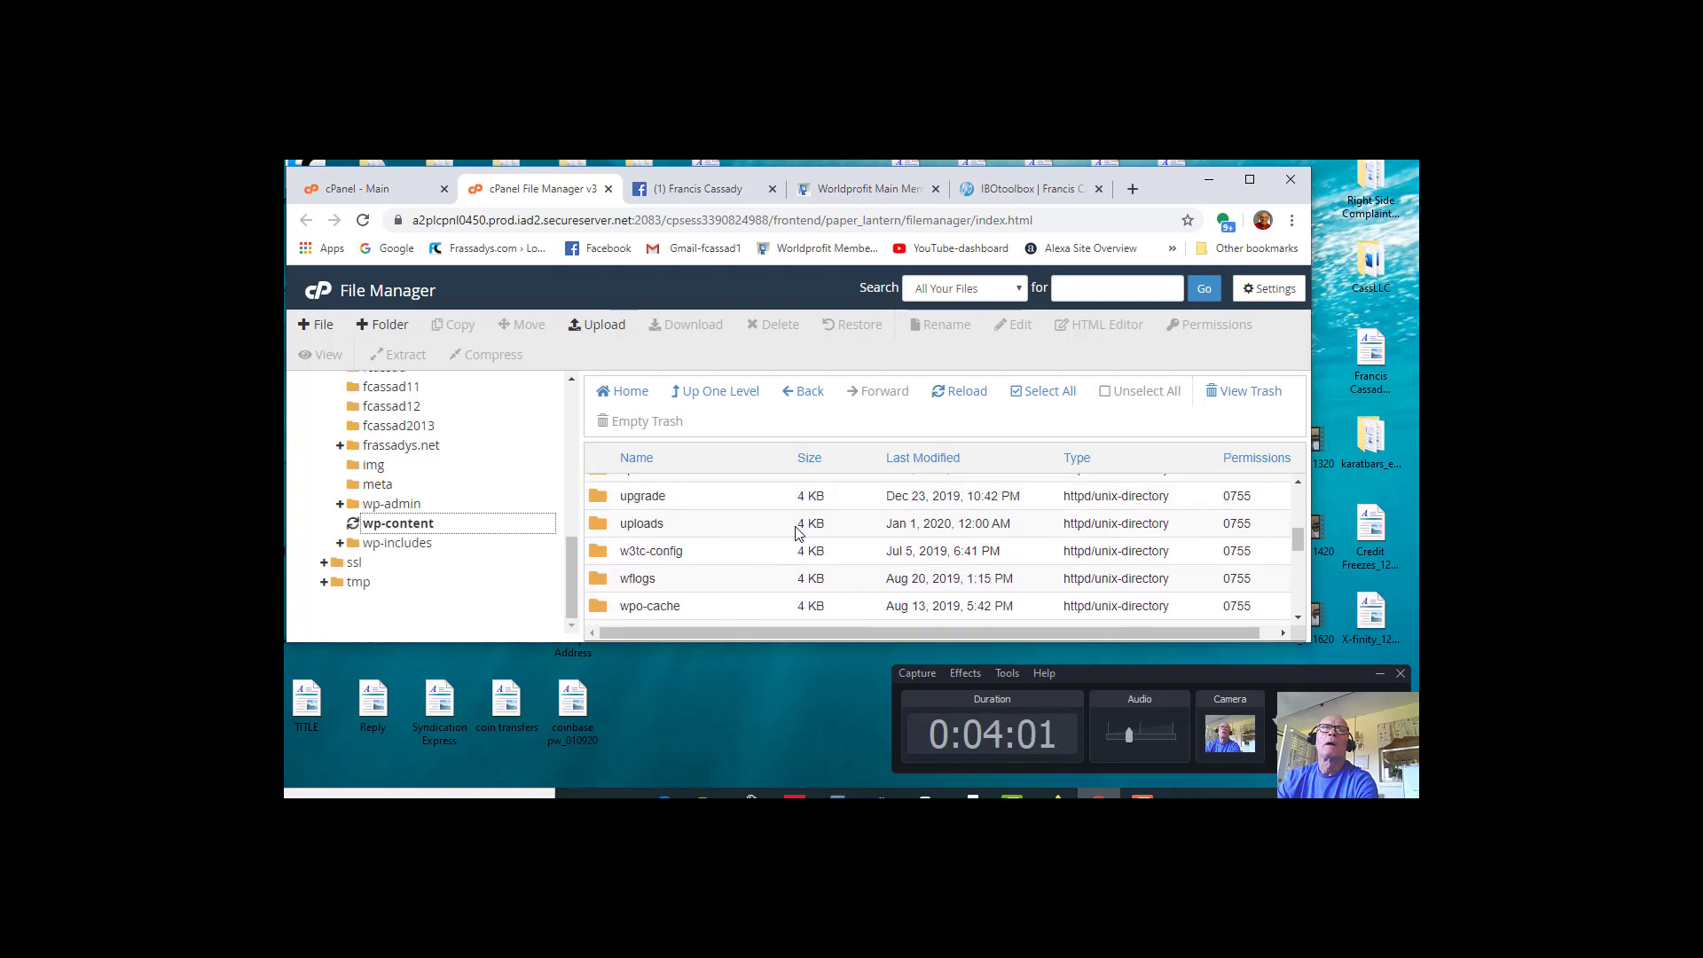
scroll(772, 554, down, 4)
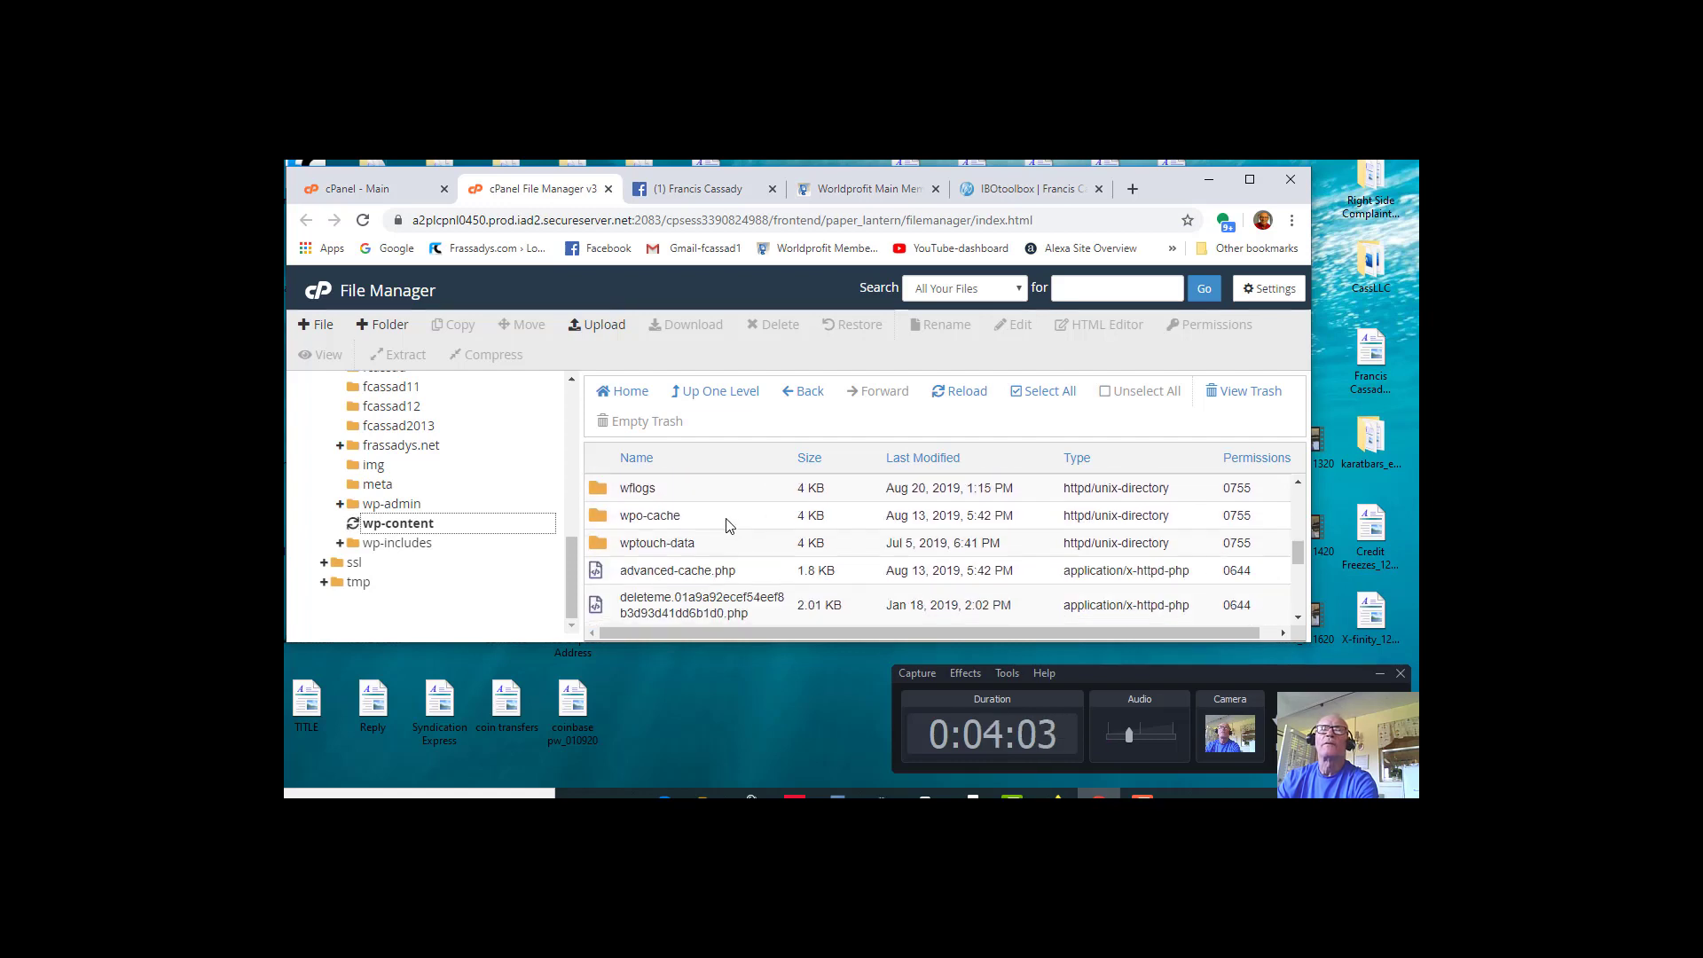
scroll(754, 537, up, 4)
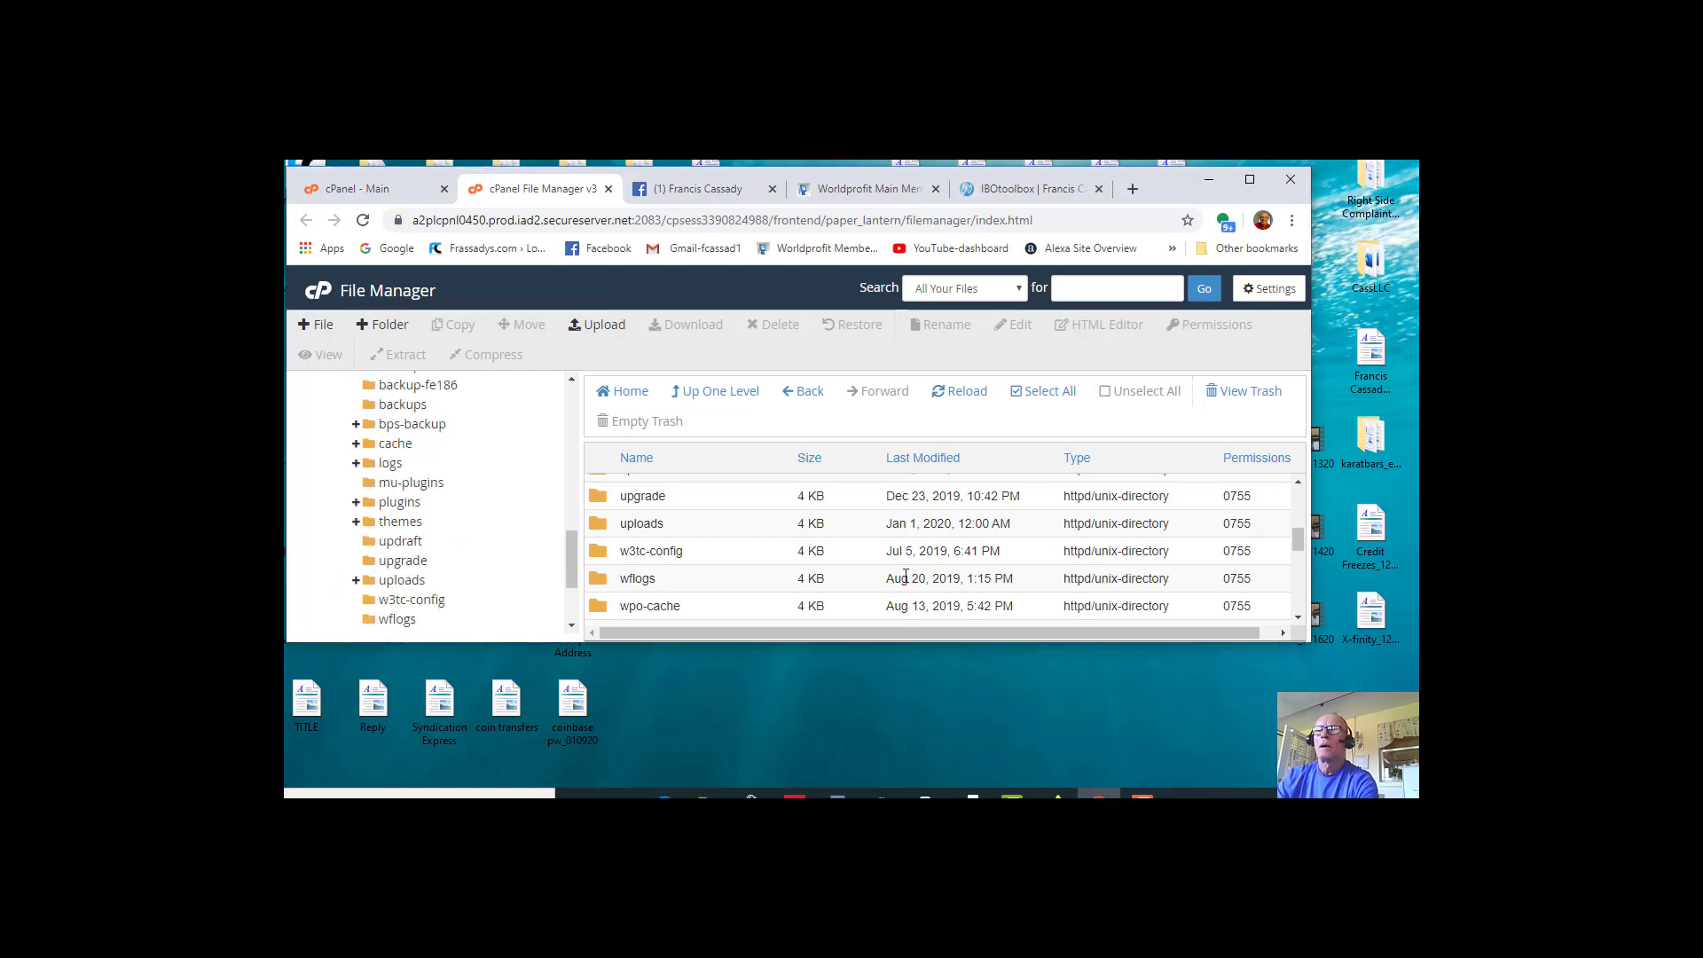
click(1142, 794)
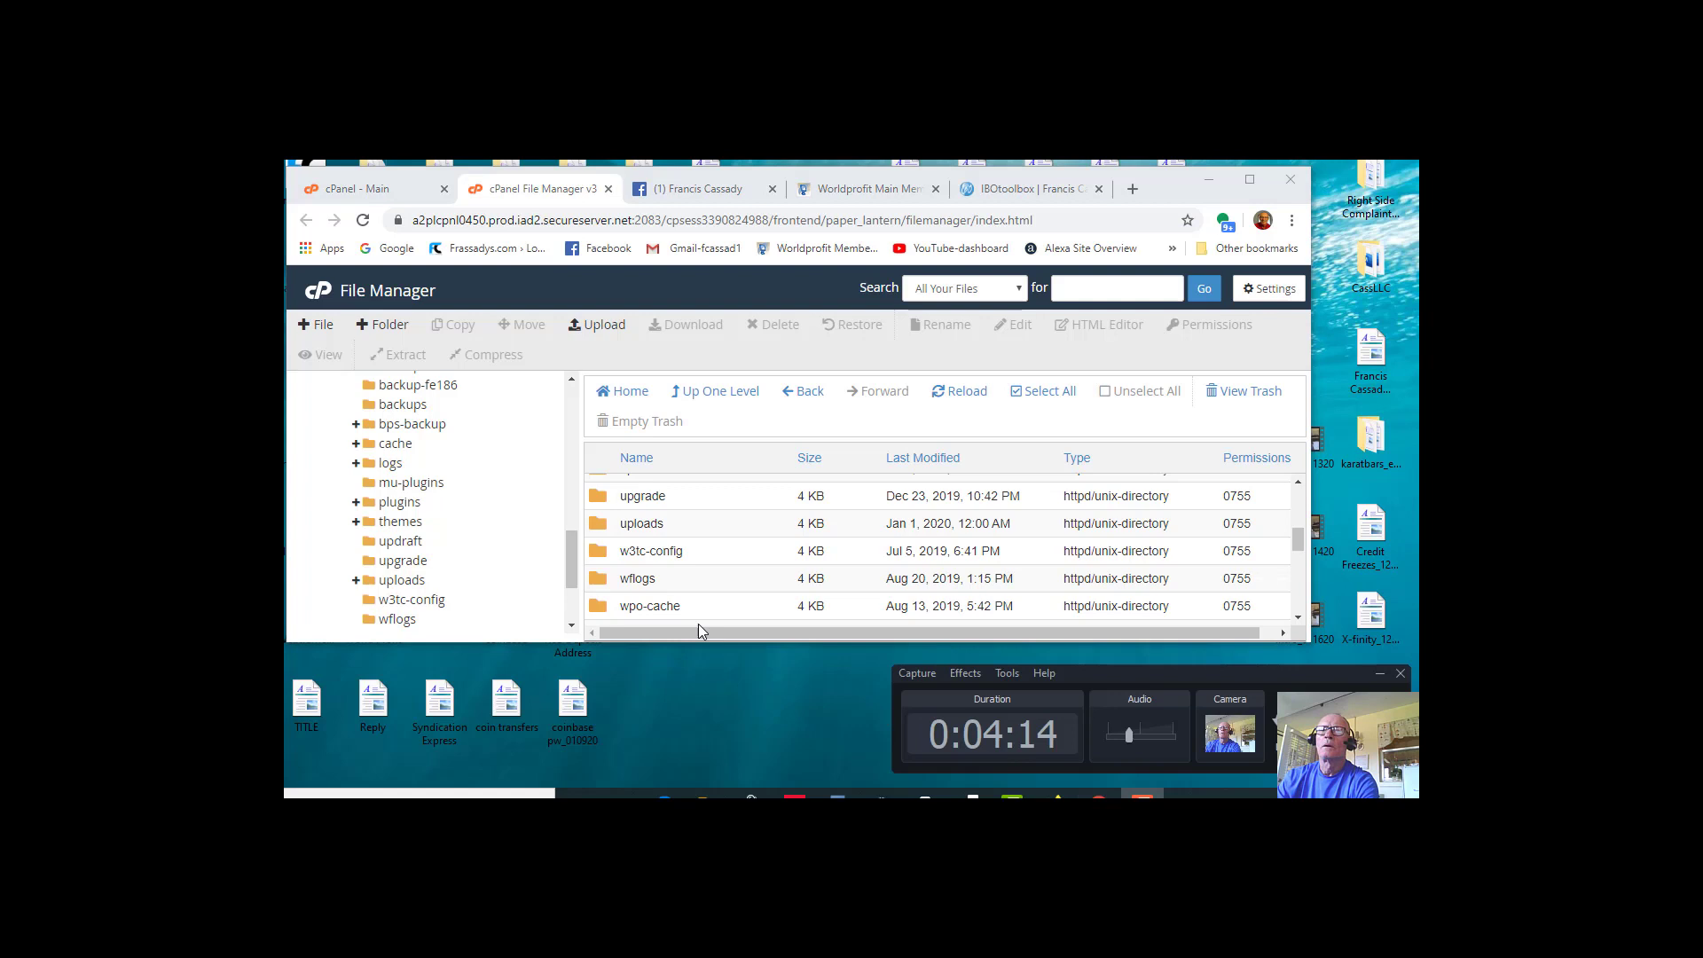
scroll(459, 444, up, 3)
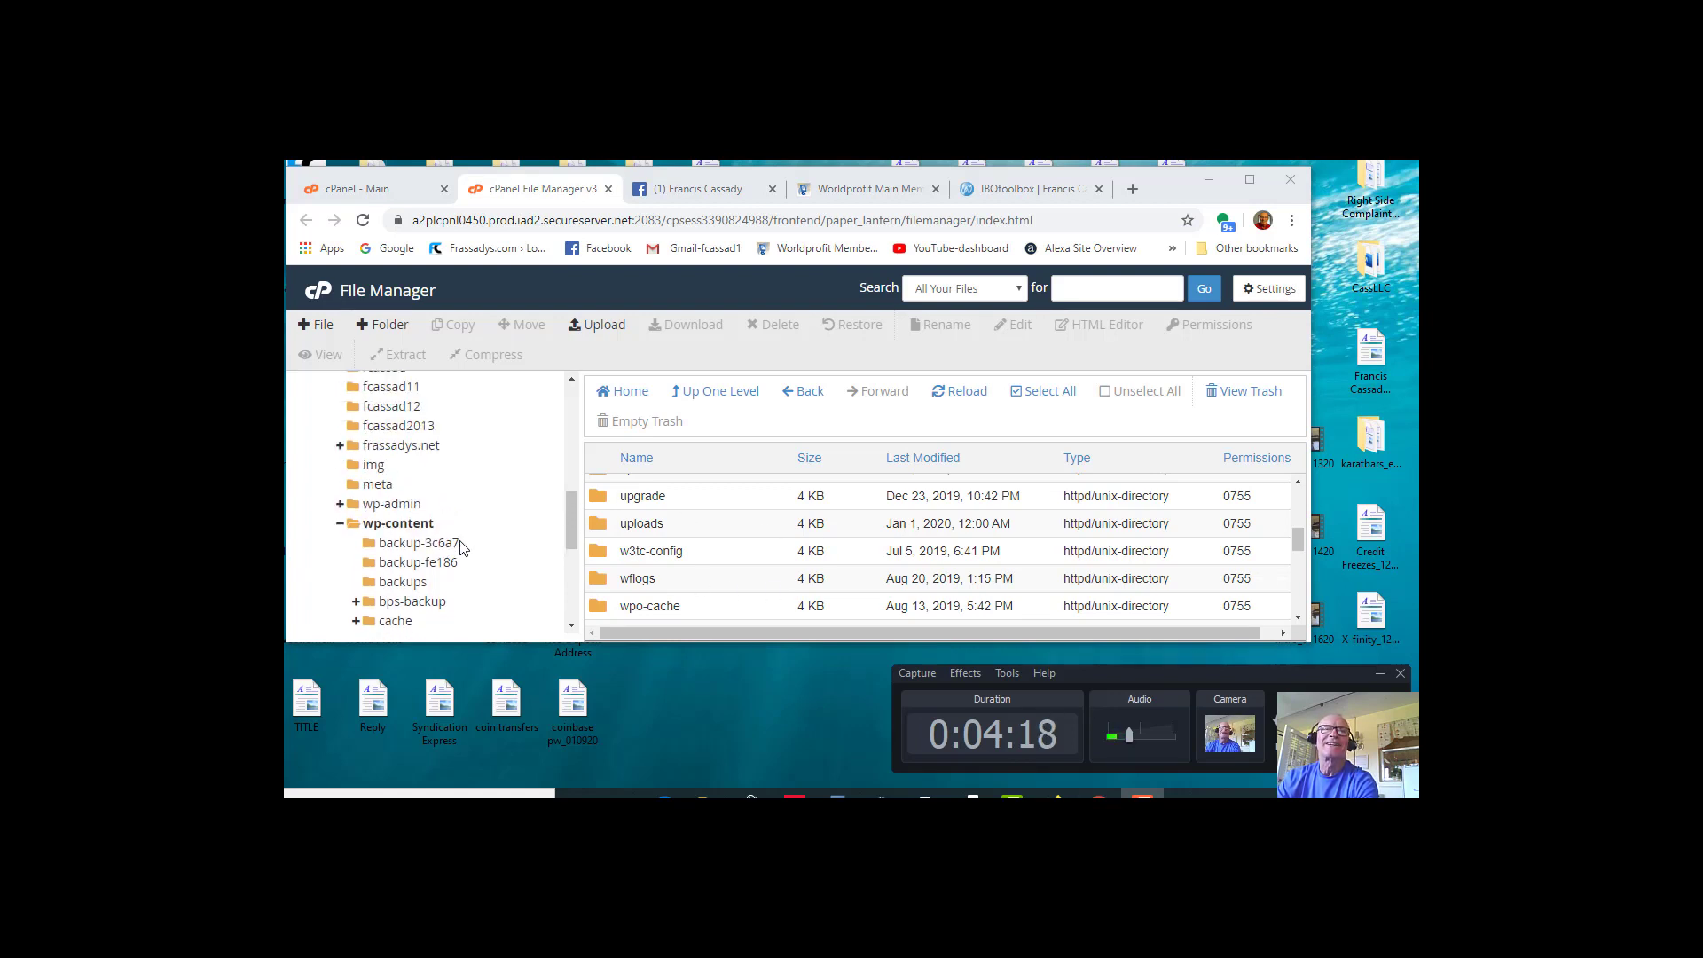
scroll(463, 537, down, 4)
scroll(472, 531, down, 1)
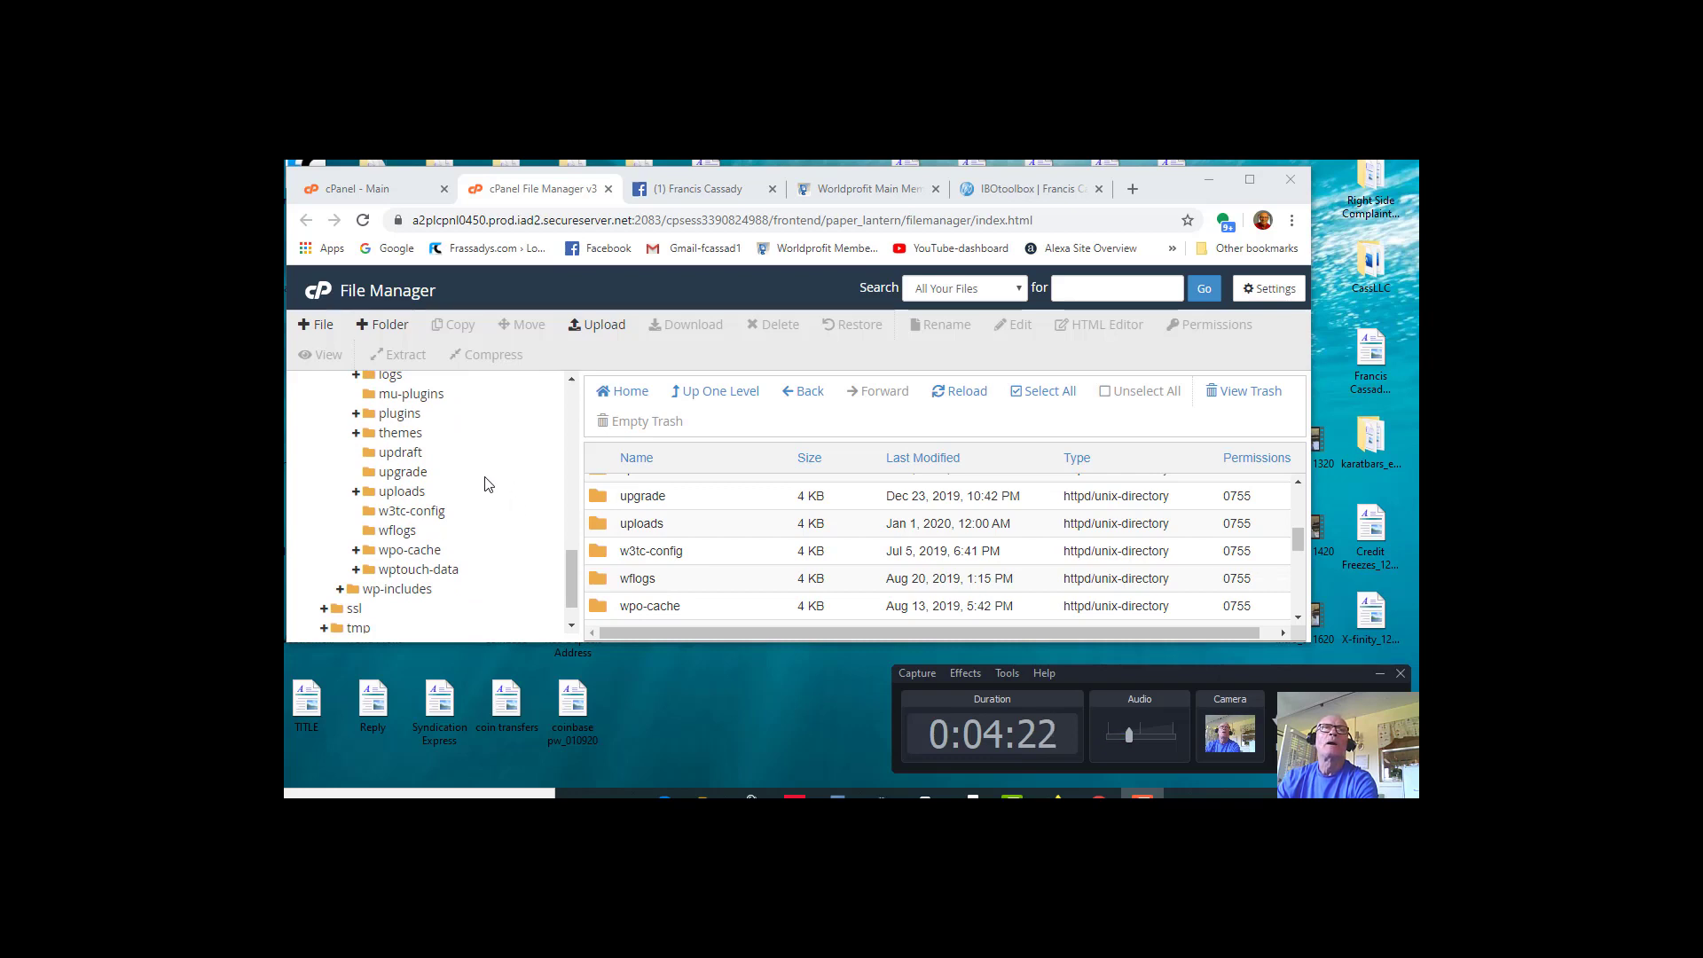
click(357, 416)
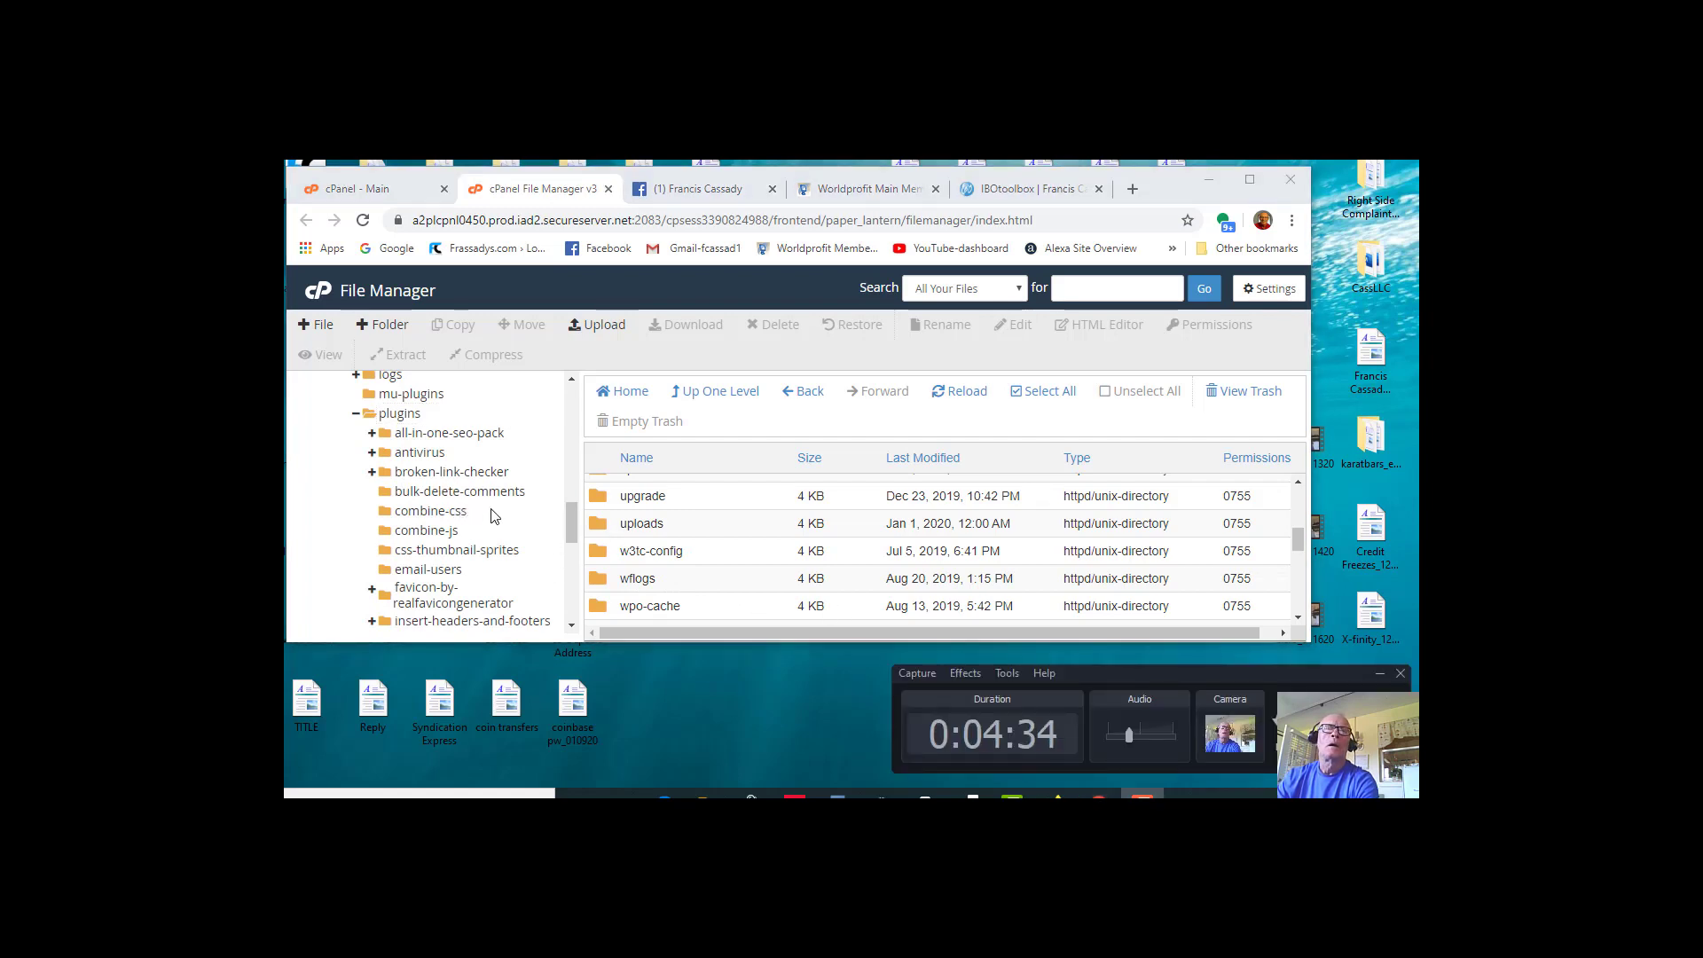
scroll(471, 519, down, 1)
scroll(466, 515, down, 1)
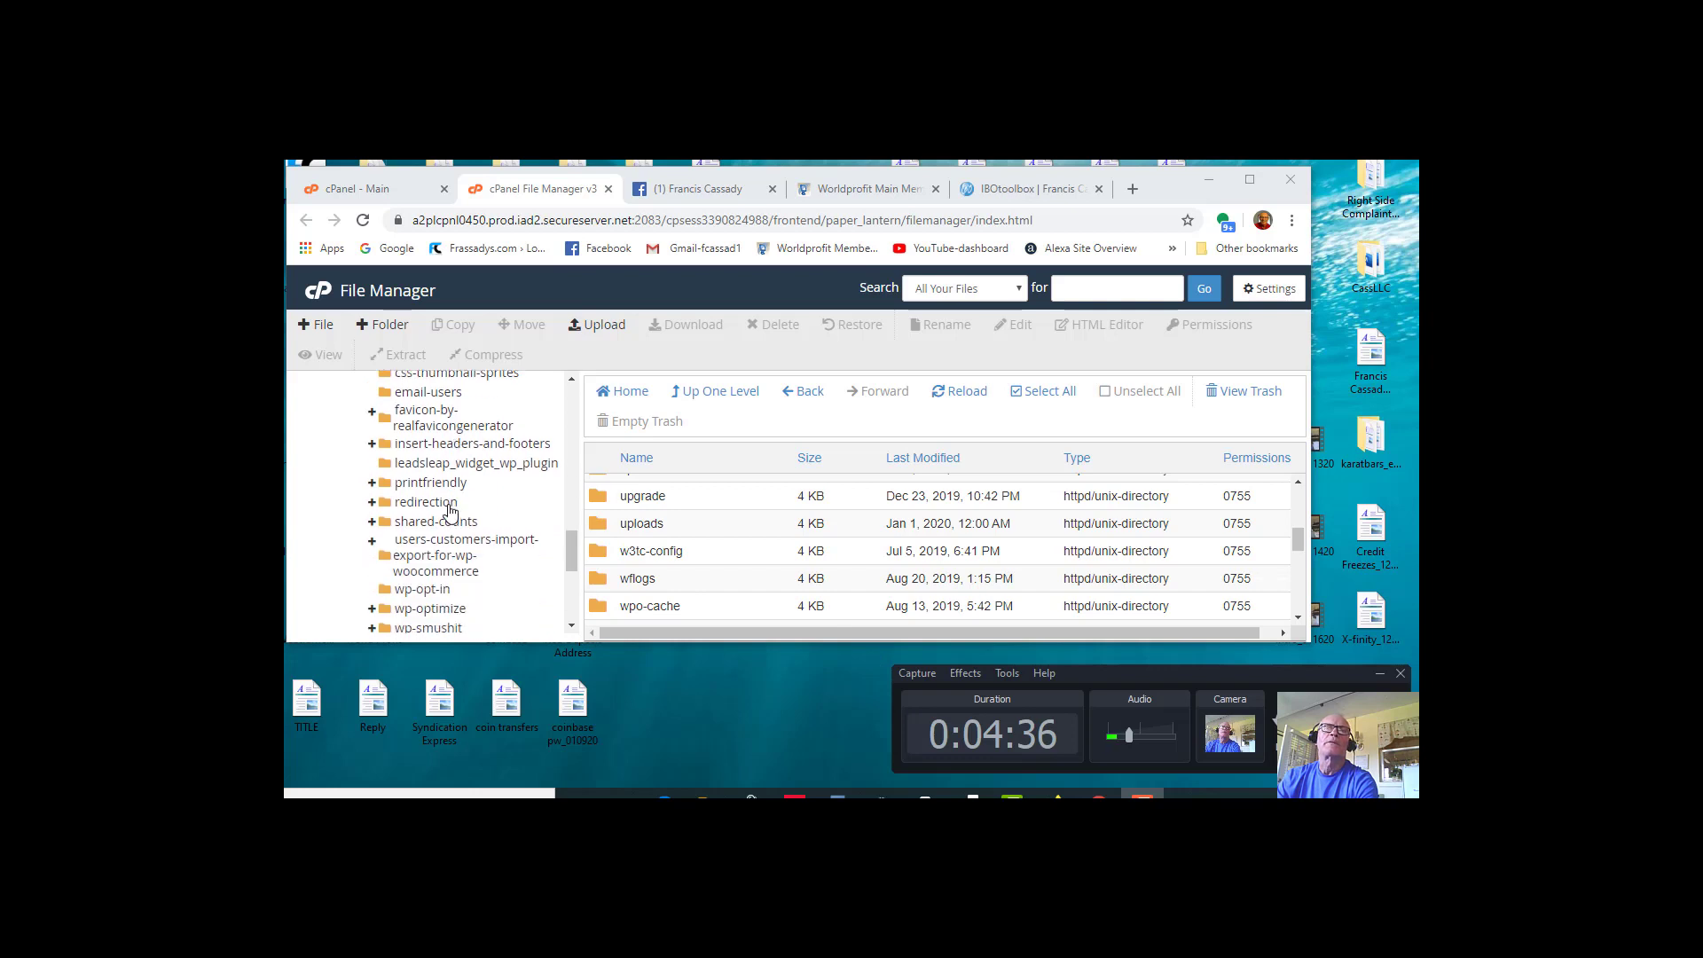
scroll(448, 519, up, 3)
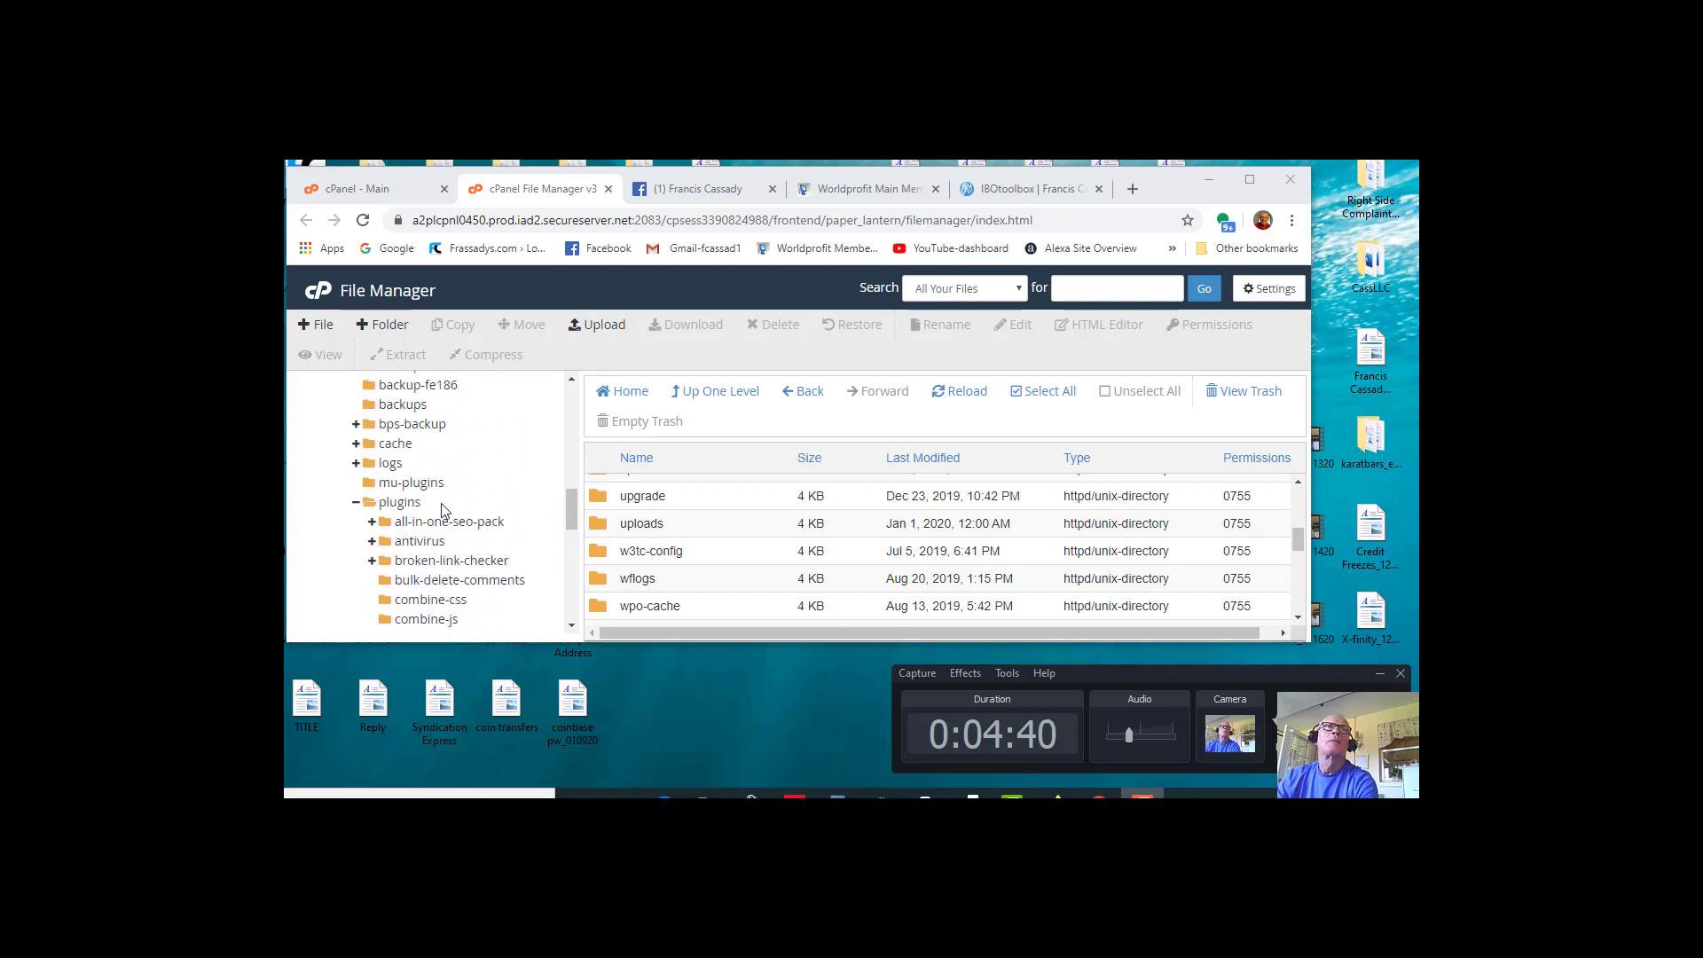
scroll(722, 513, down, 1)
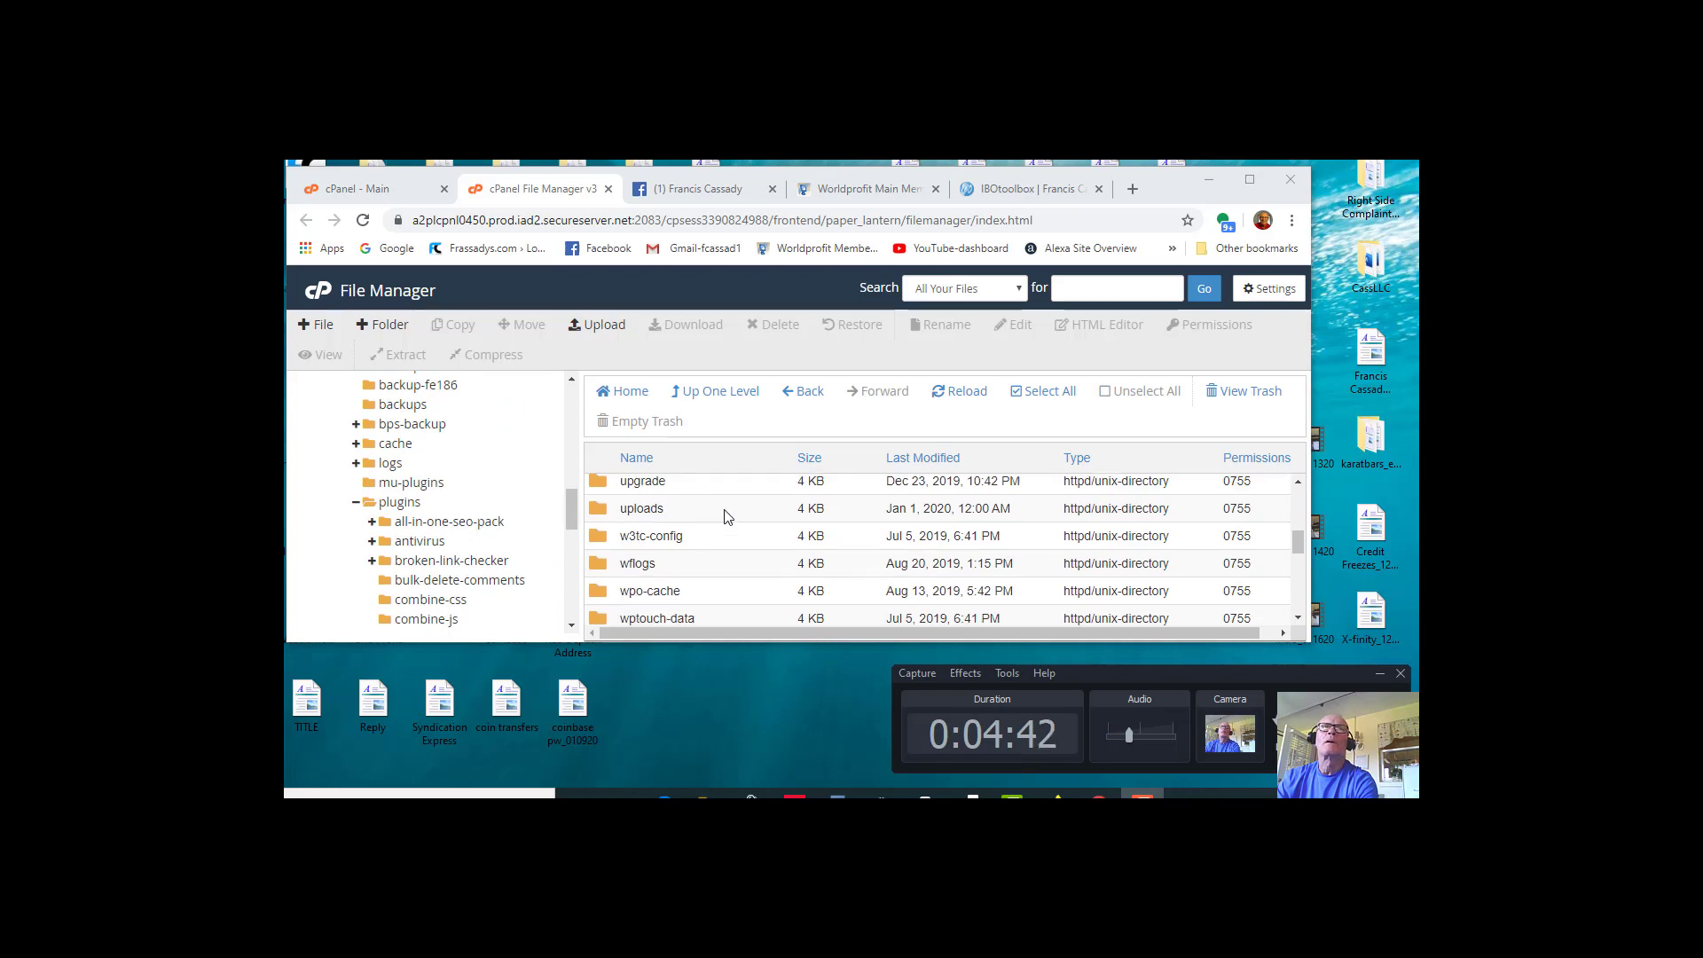
scroll(821, 541, down, 1)
scroll(810, 532, up, 3)
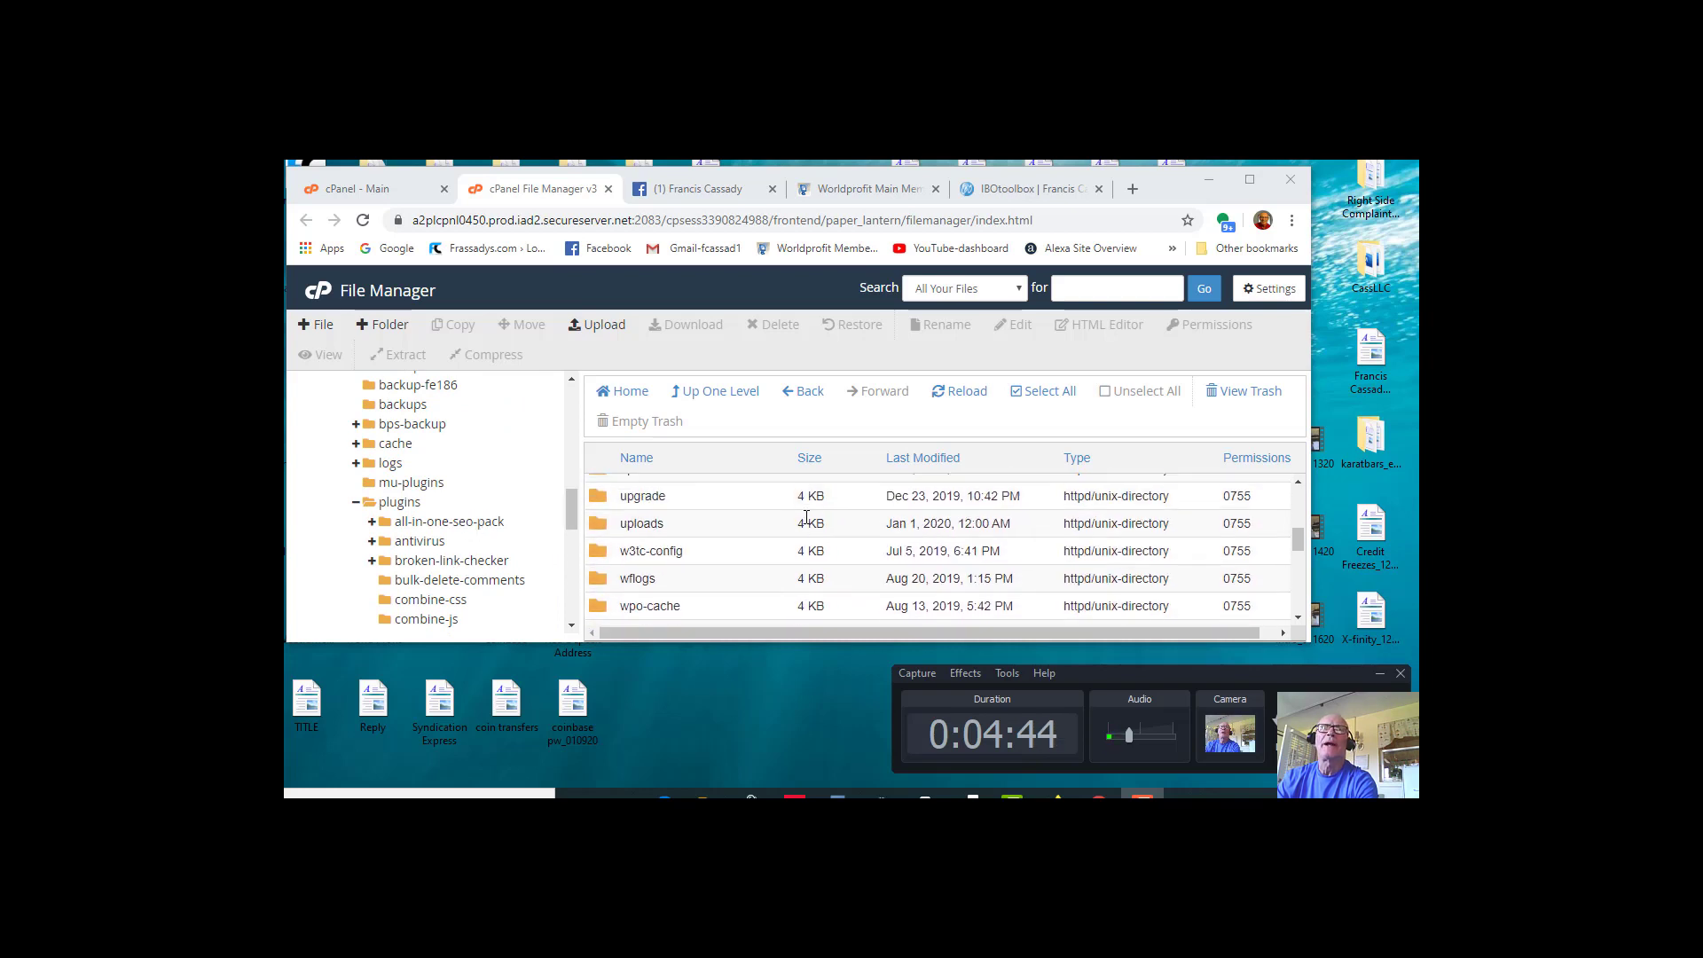
scroll(797, 527, up, 1)
scroll(797, 529, up, 2)
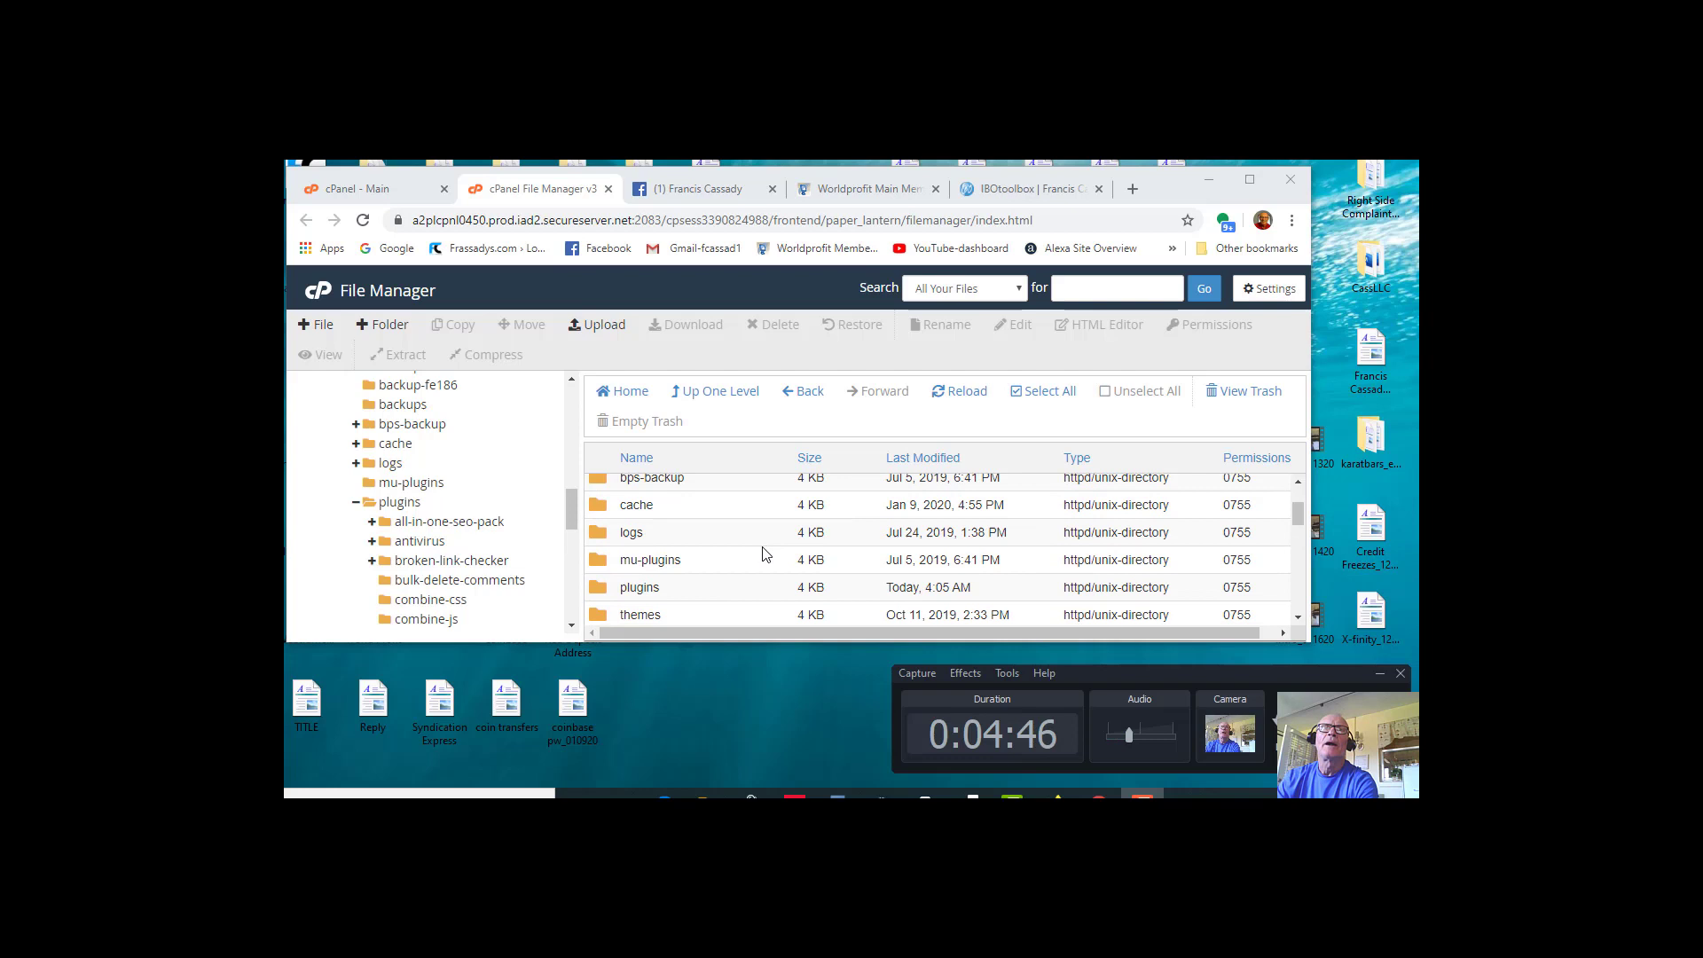
scroll(728, 536, down, 2)
click(700, 513)
Step: Open the plugins folder and scroll down to the printfriendly folder
double_click(693, 507)
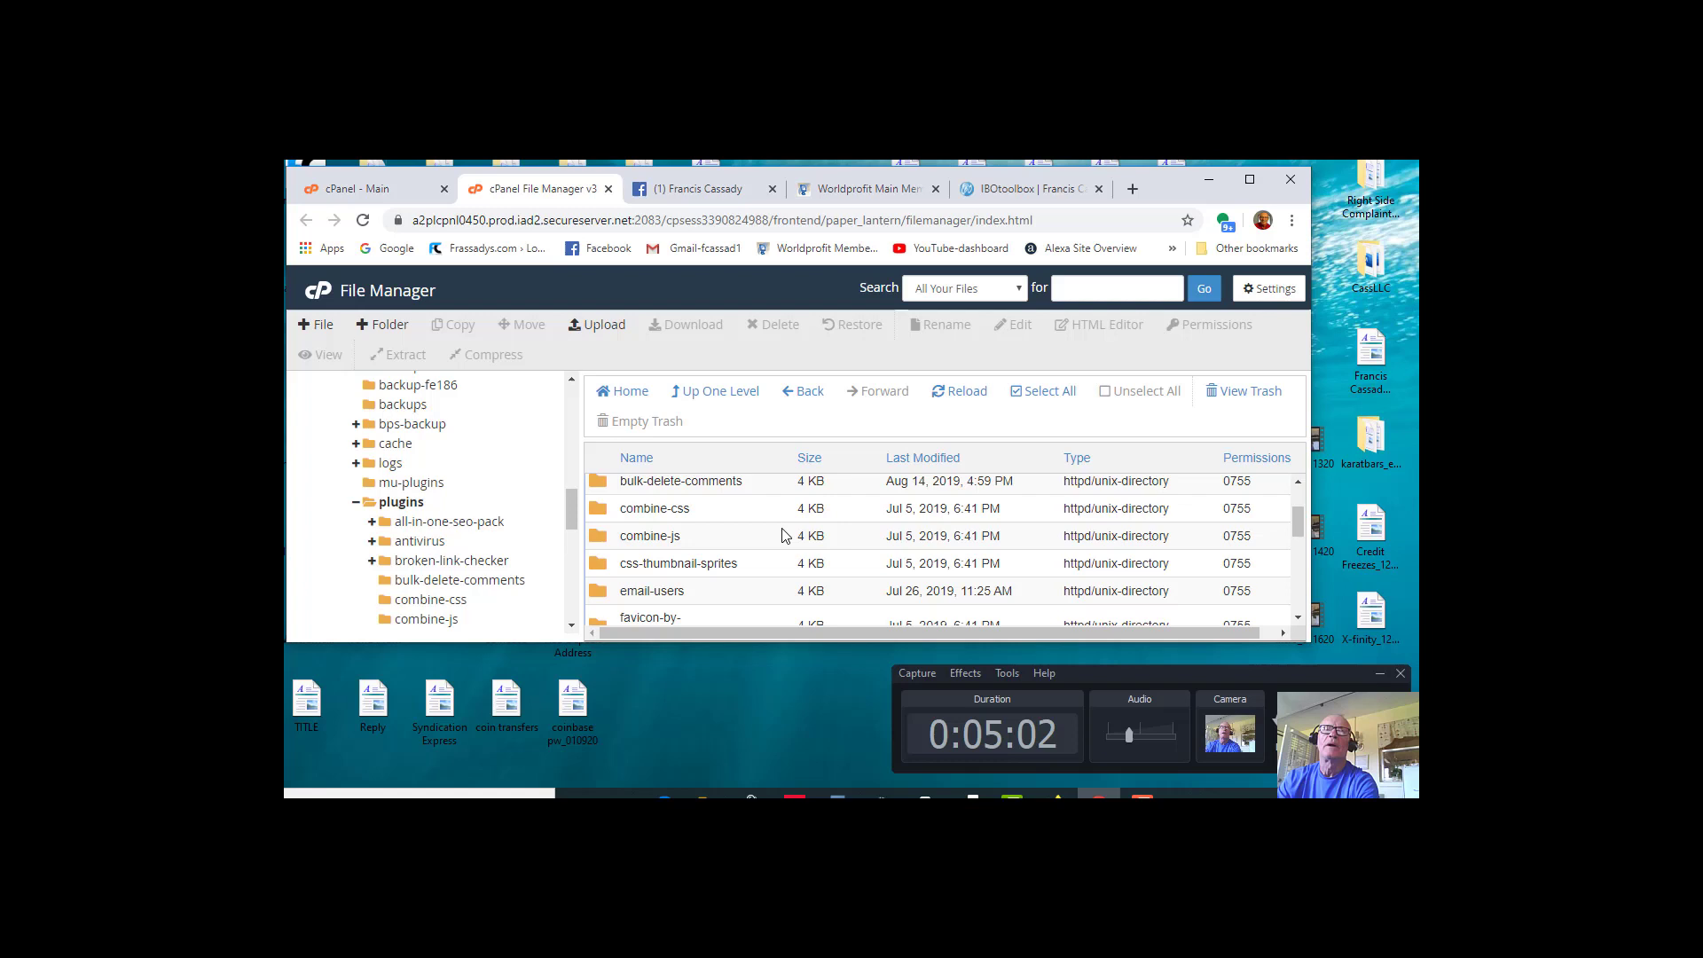
scroll(784, 532, down, 1)
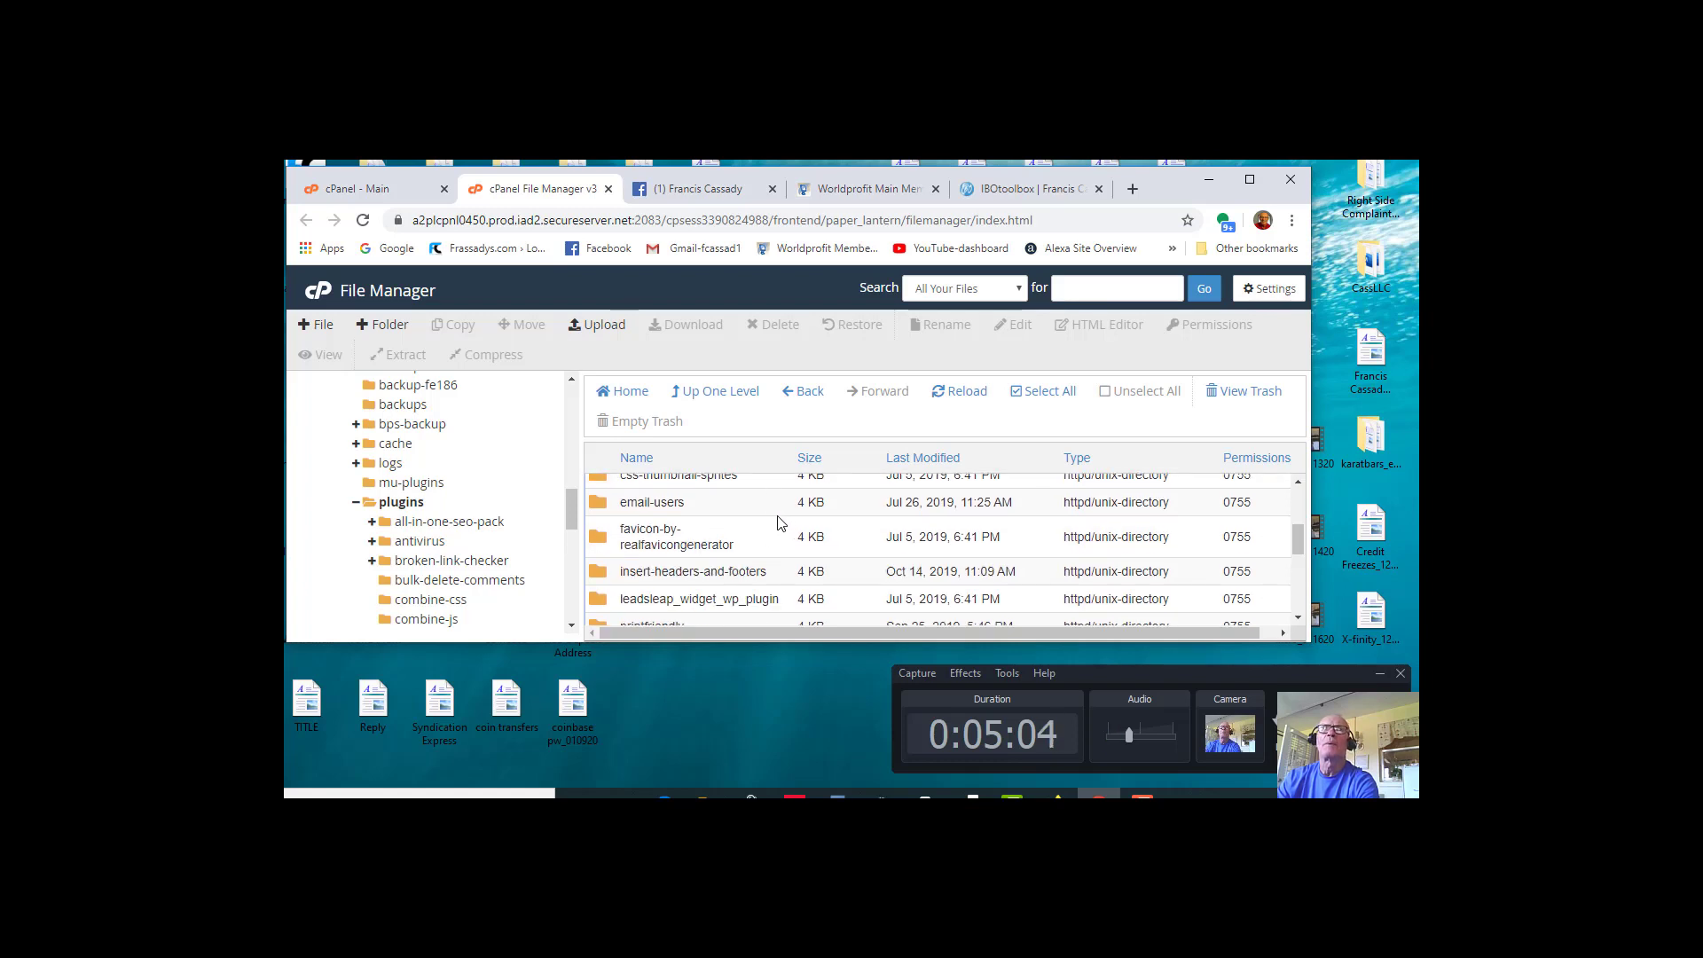
scroll(790, 537, down, 1)
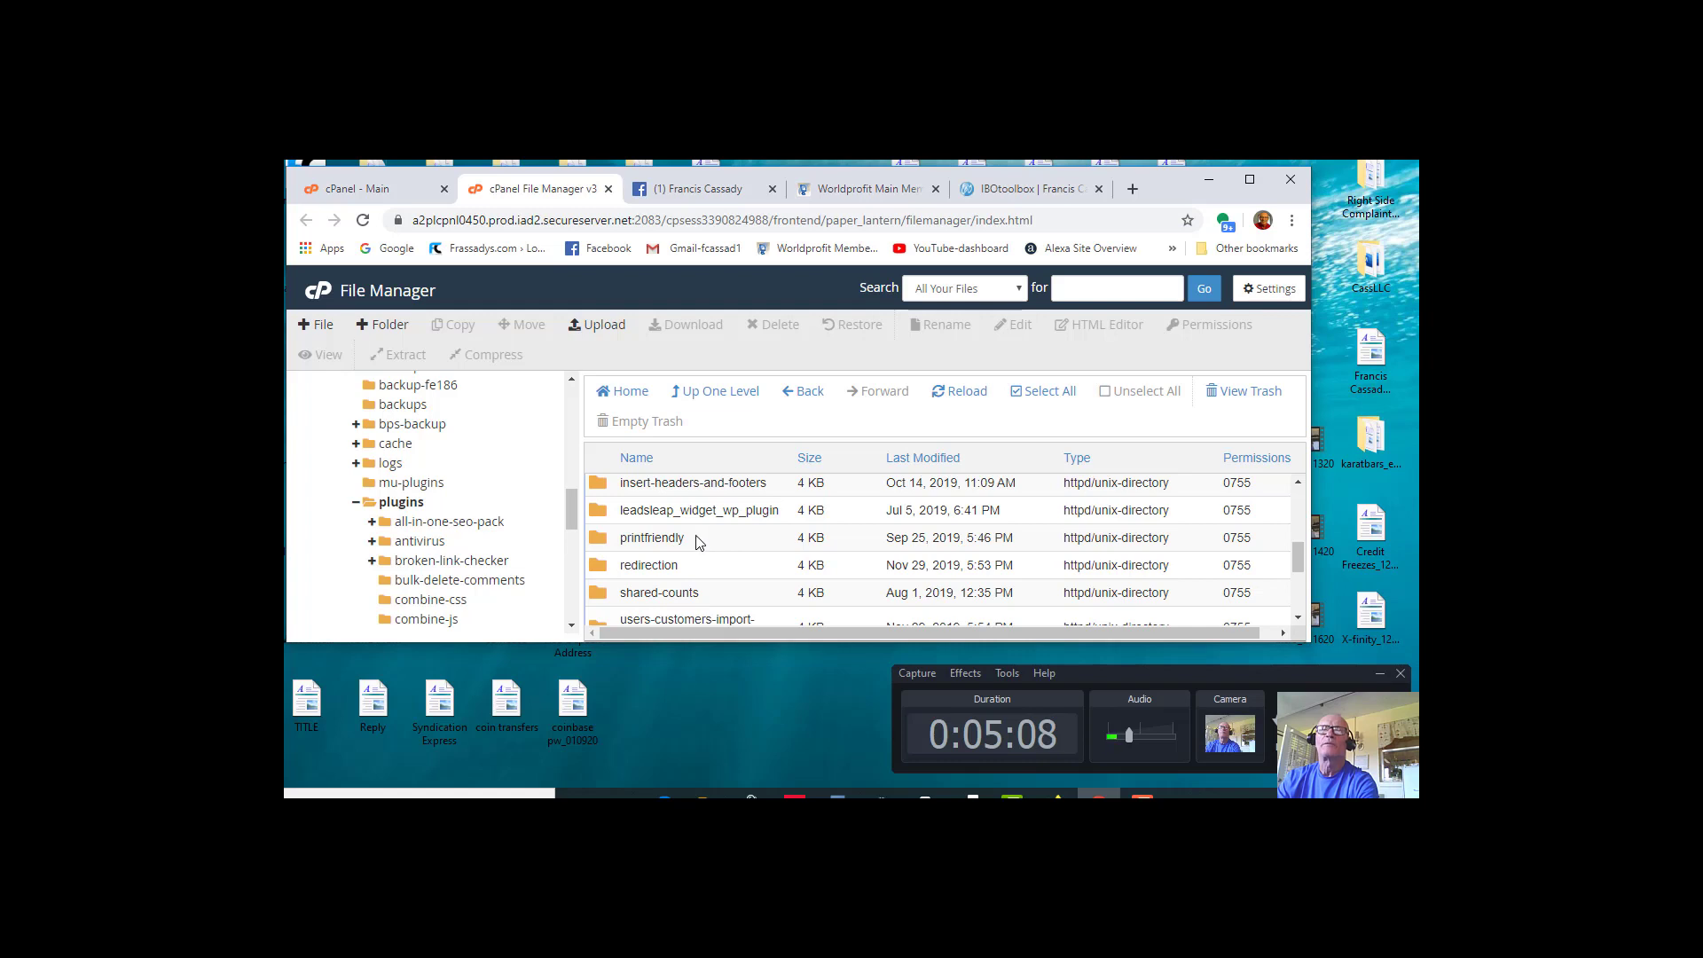
click(734, 548)
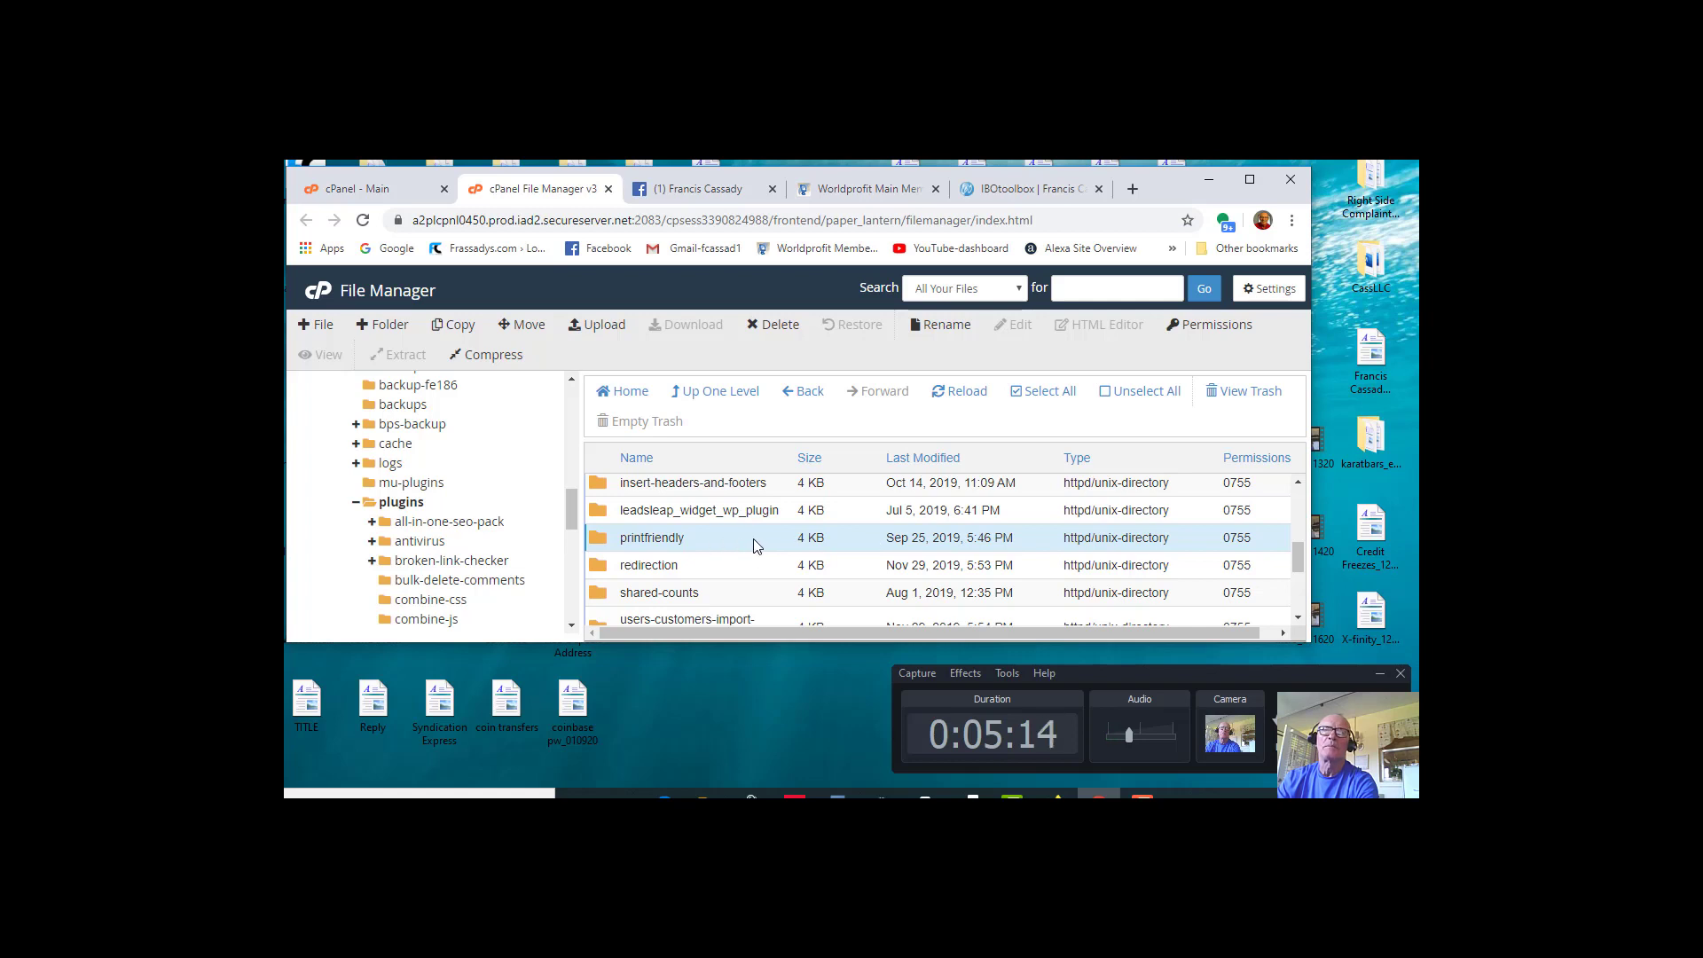
right_click(759, 542)
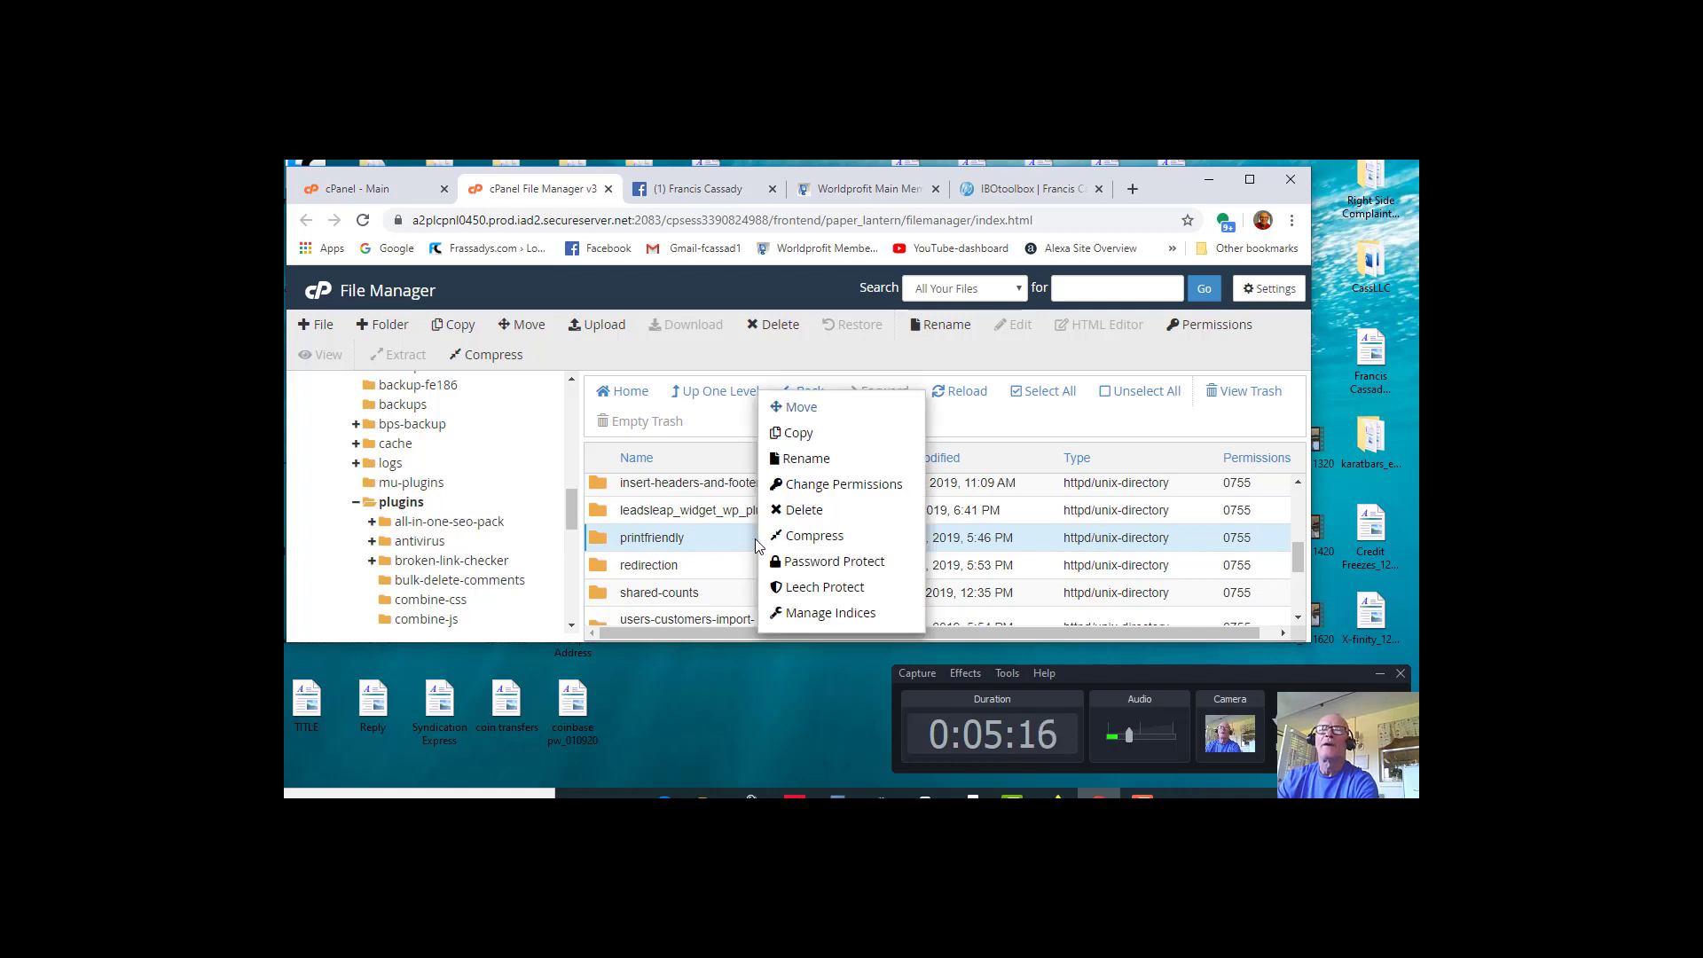
click(705, 543)
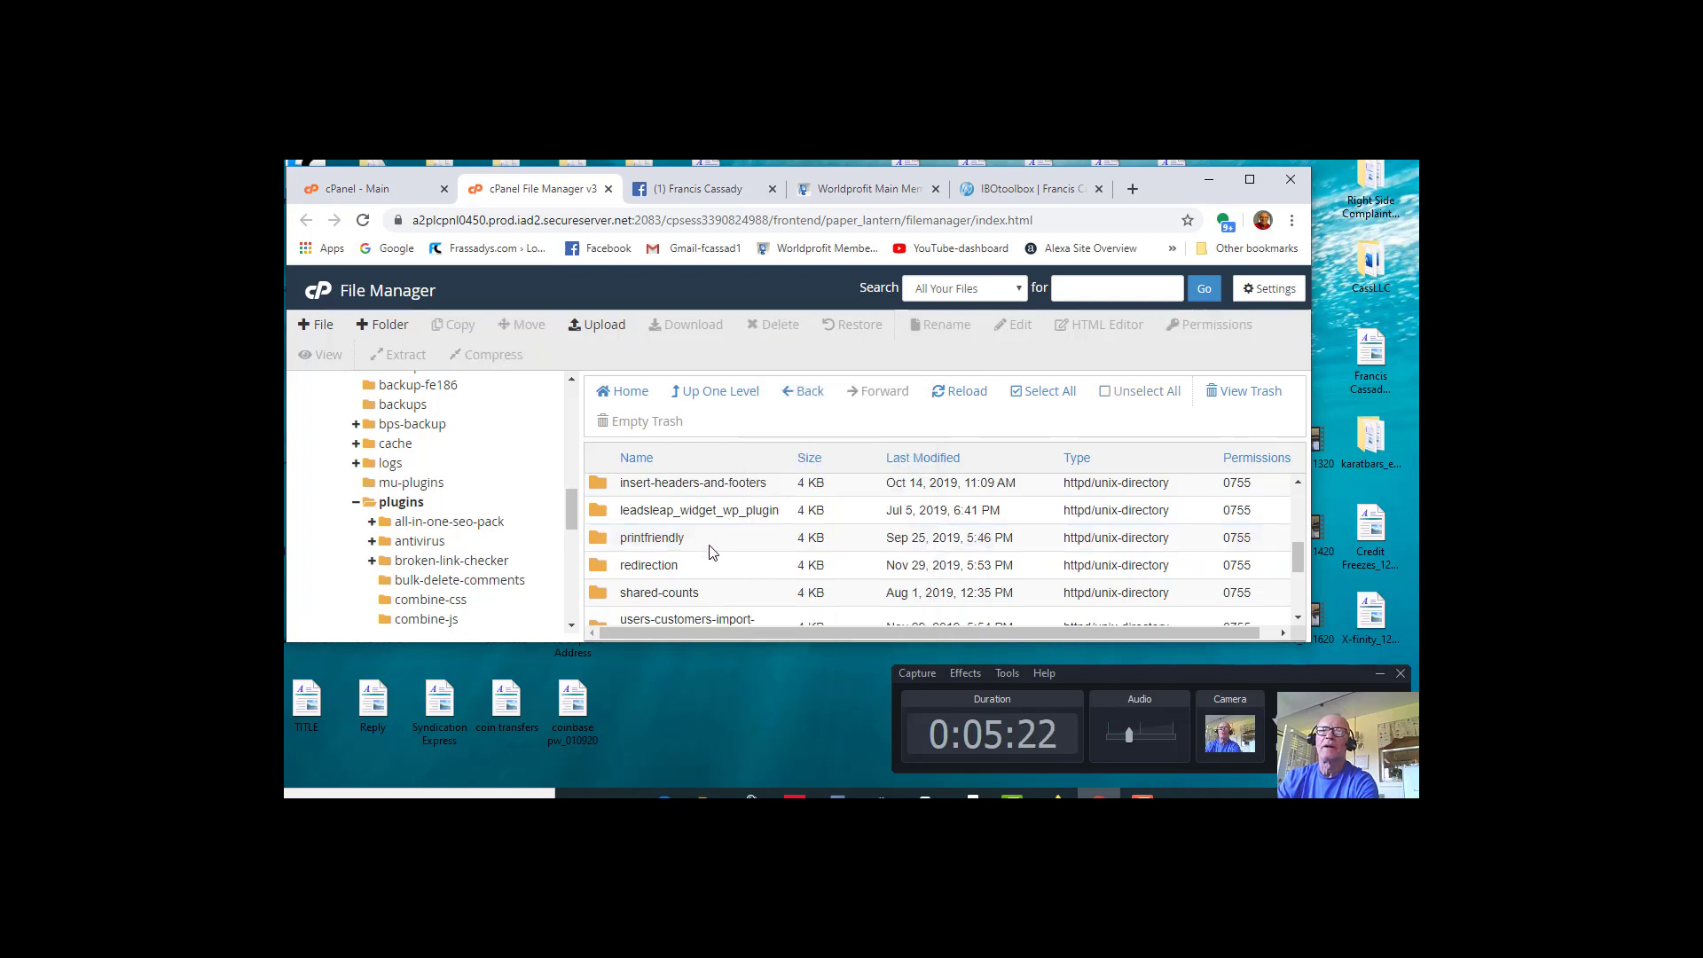
click(726, 543)
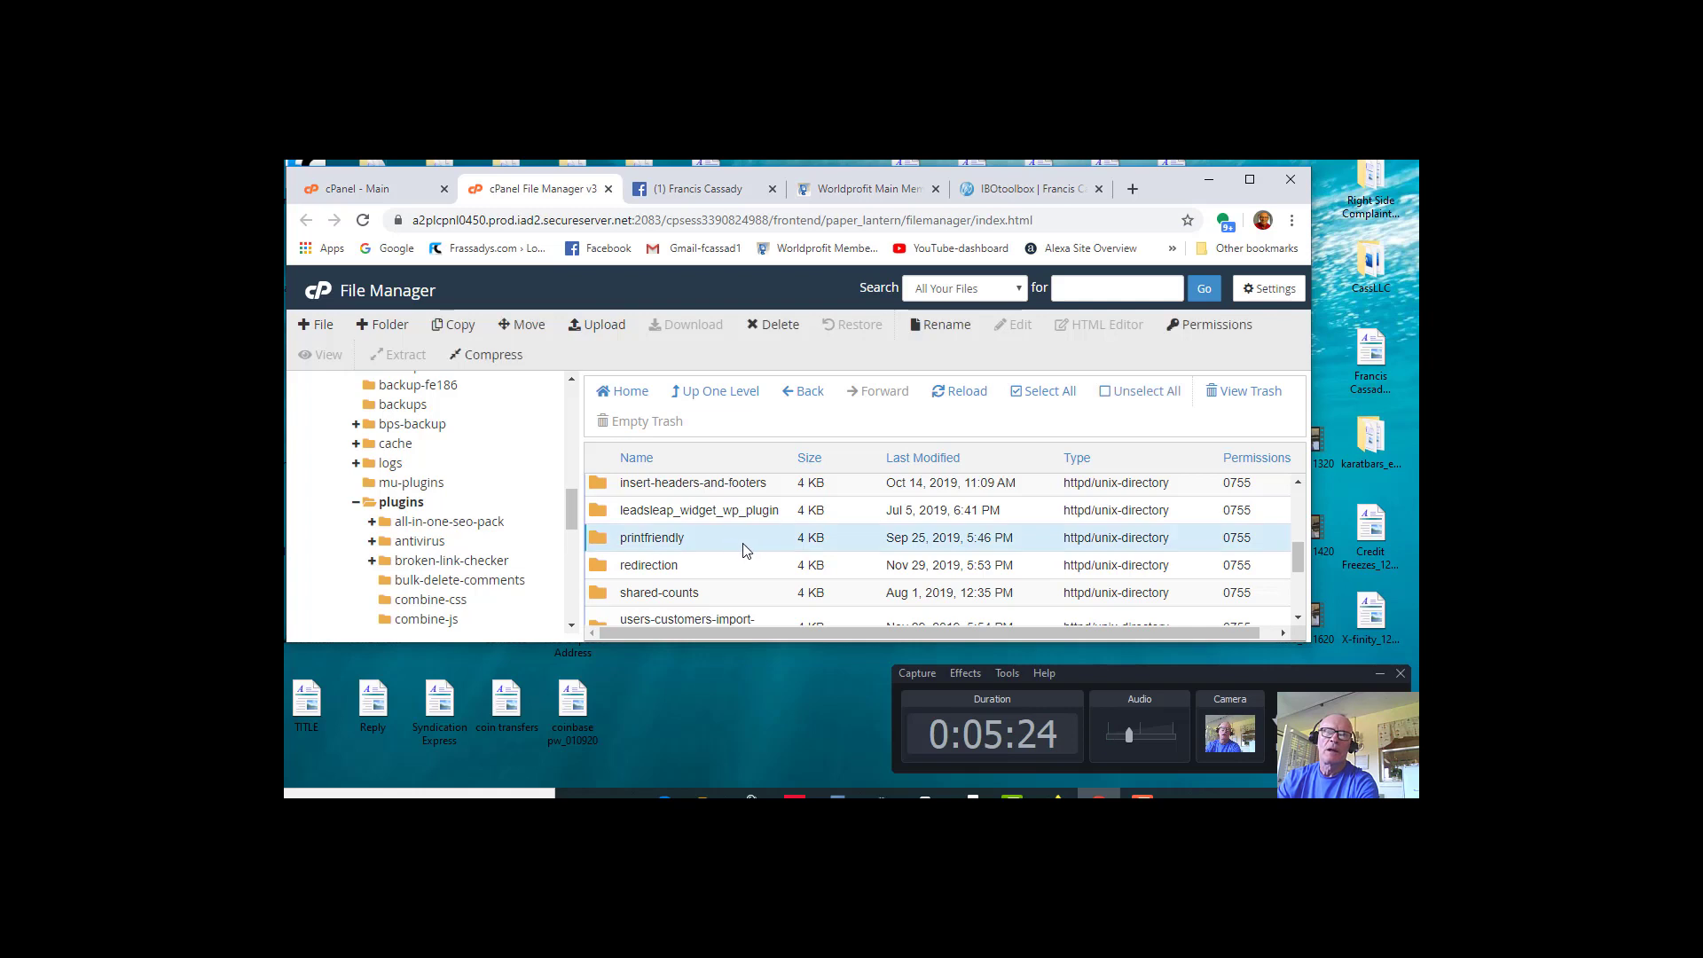
right_click(726, 545)
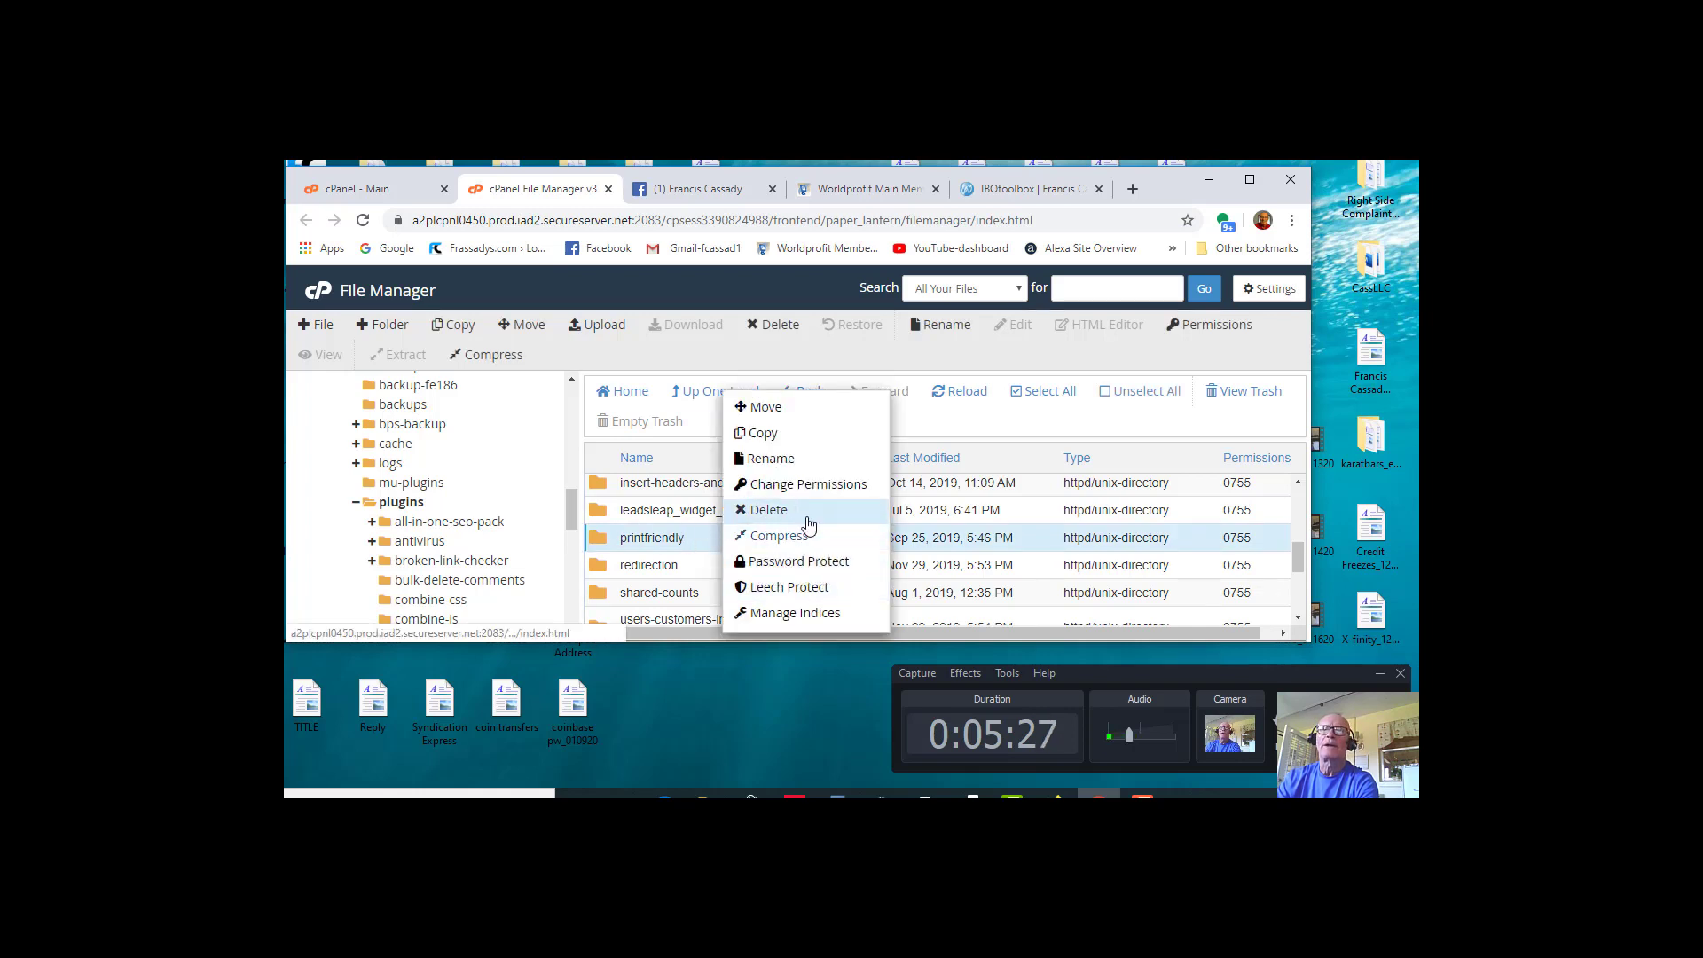
double_click(684, 540)
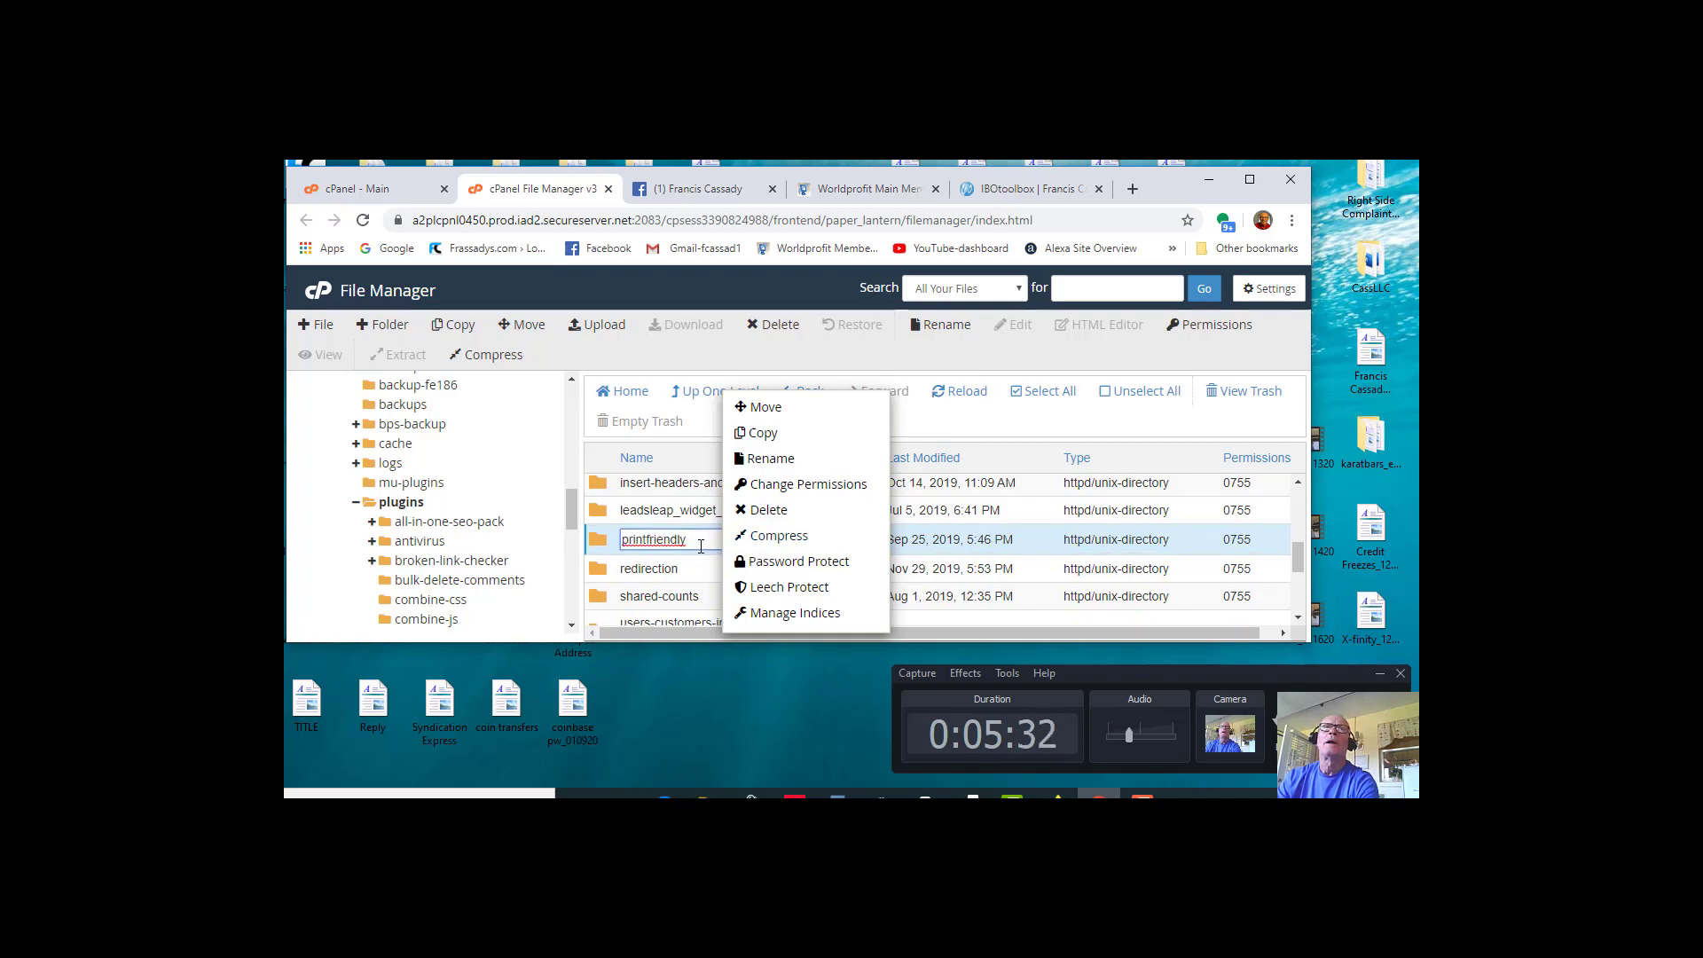
click(681, 726)
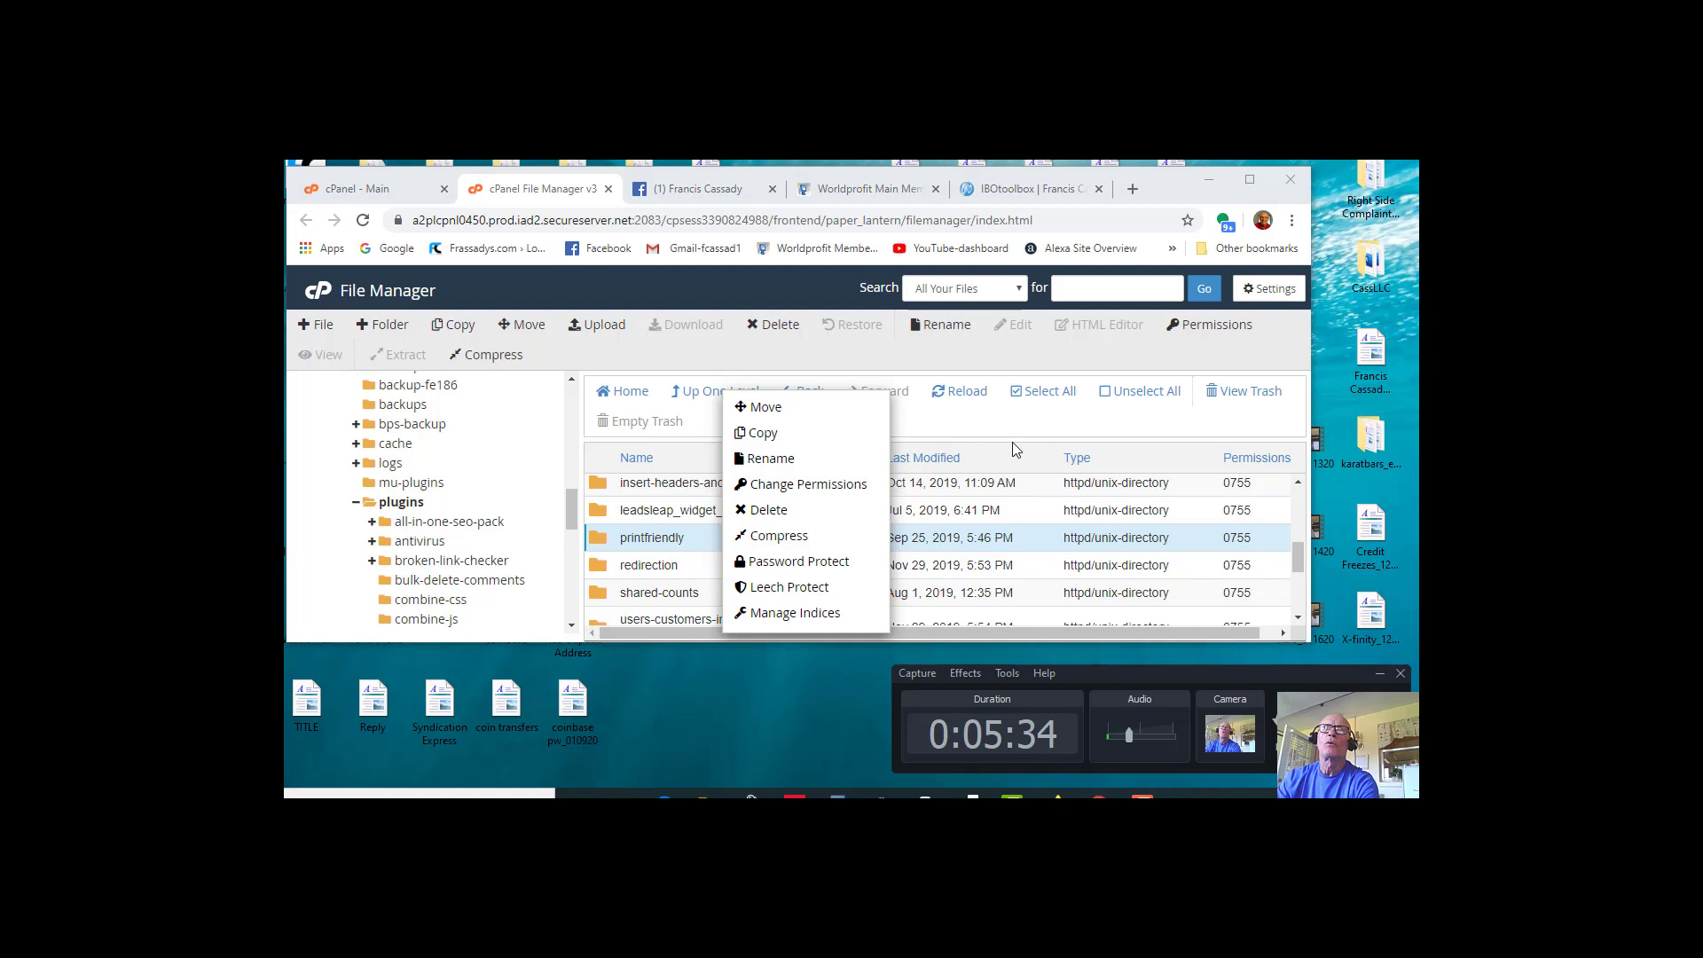
click(310, 437)
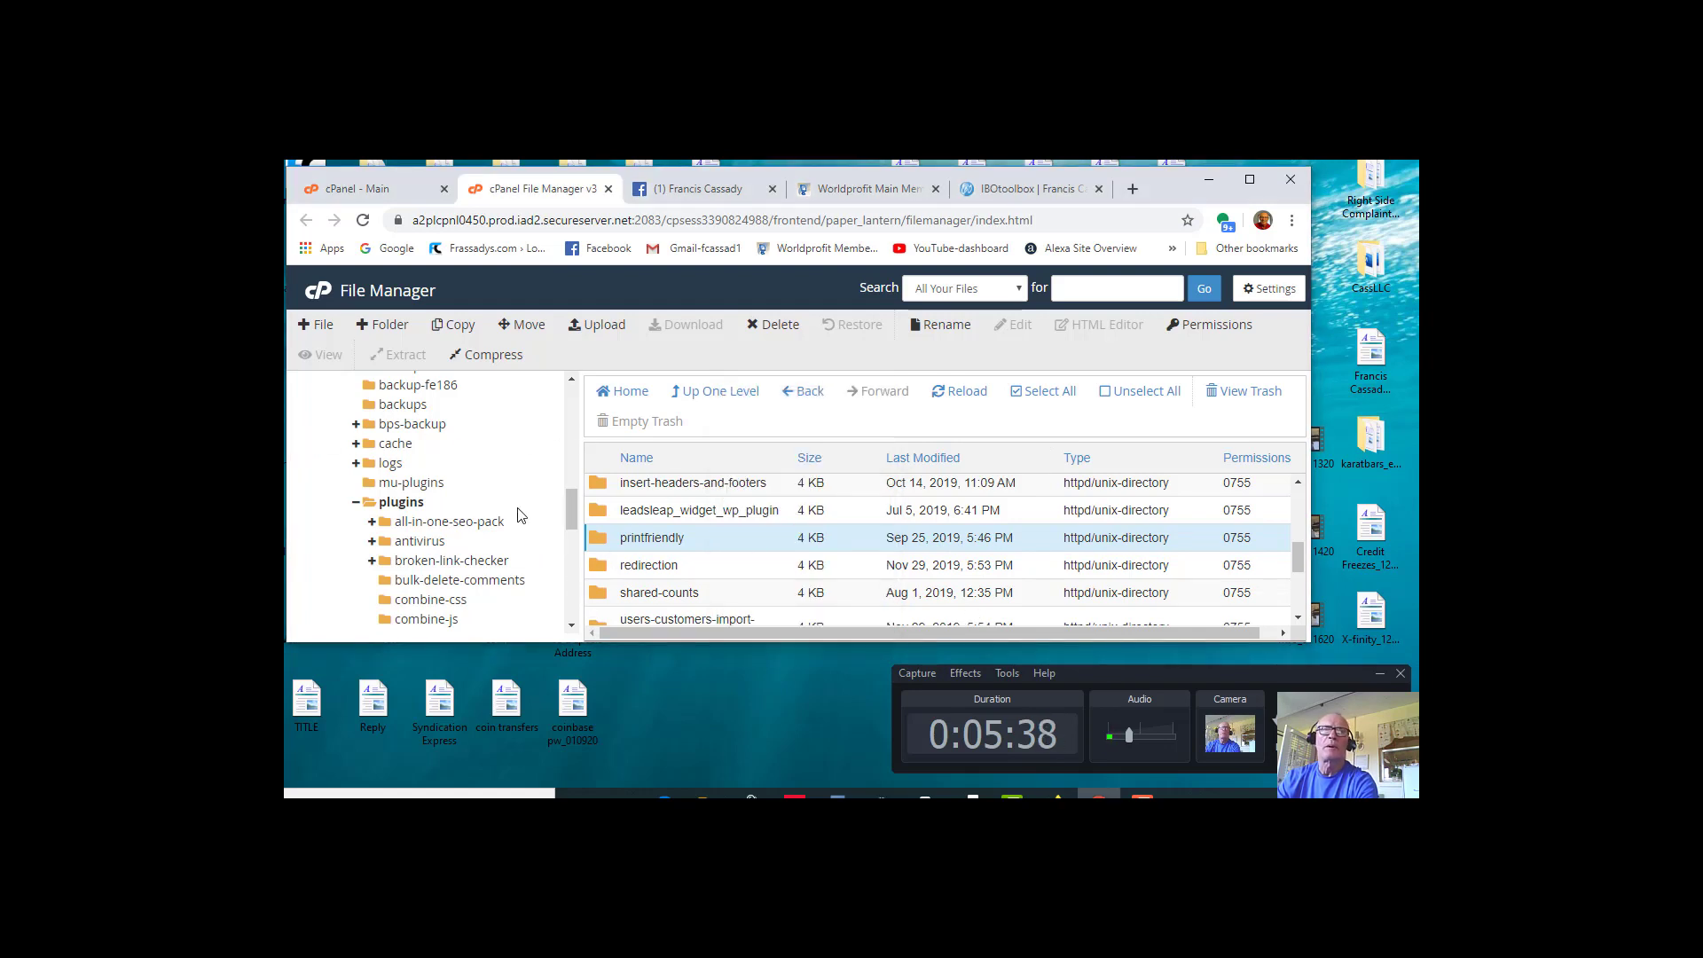
Step: Scroll the plugins listing to find printfriendly among redirection, wp-optimize and wp-smushit
scroll(505, 479, up, 10)
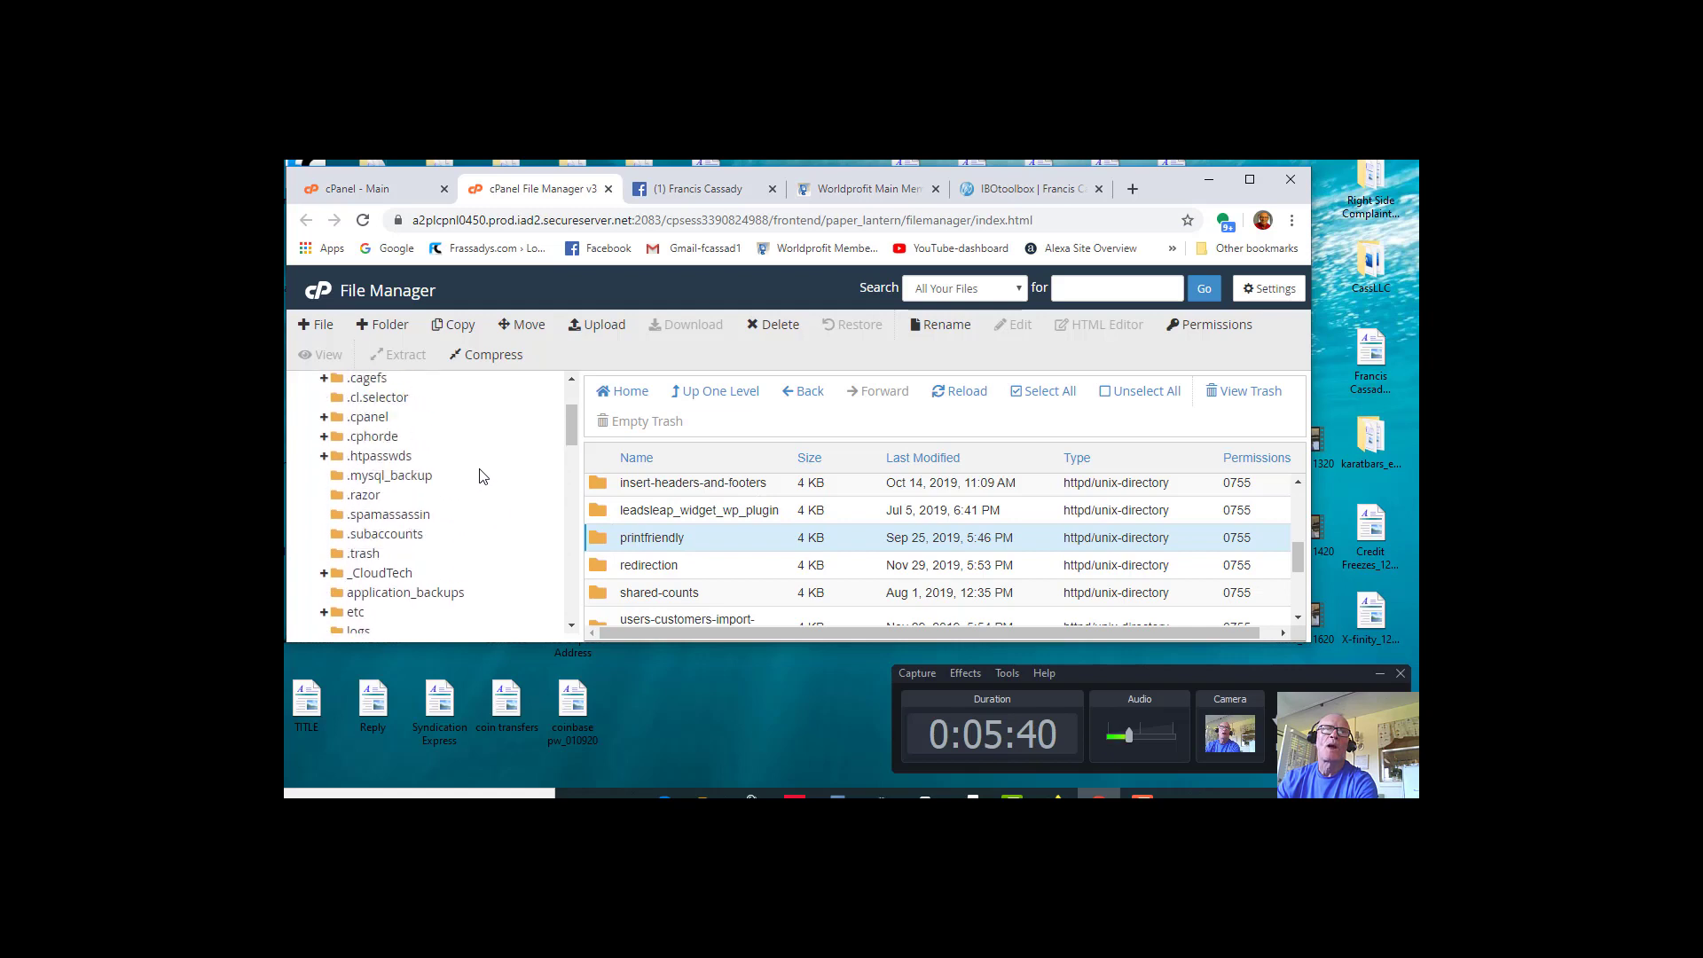
scroll(484, 476, up, 3)
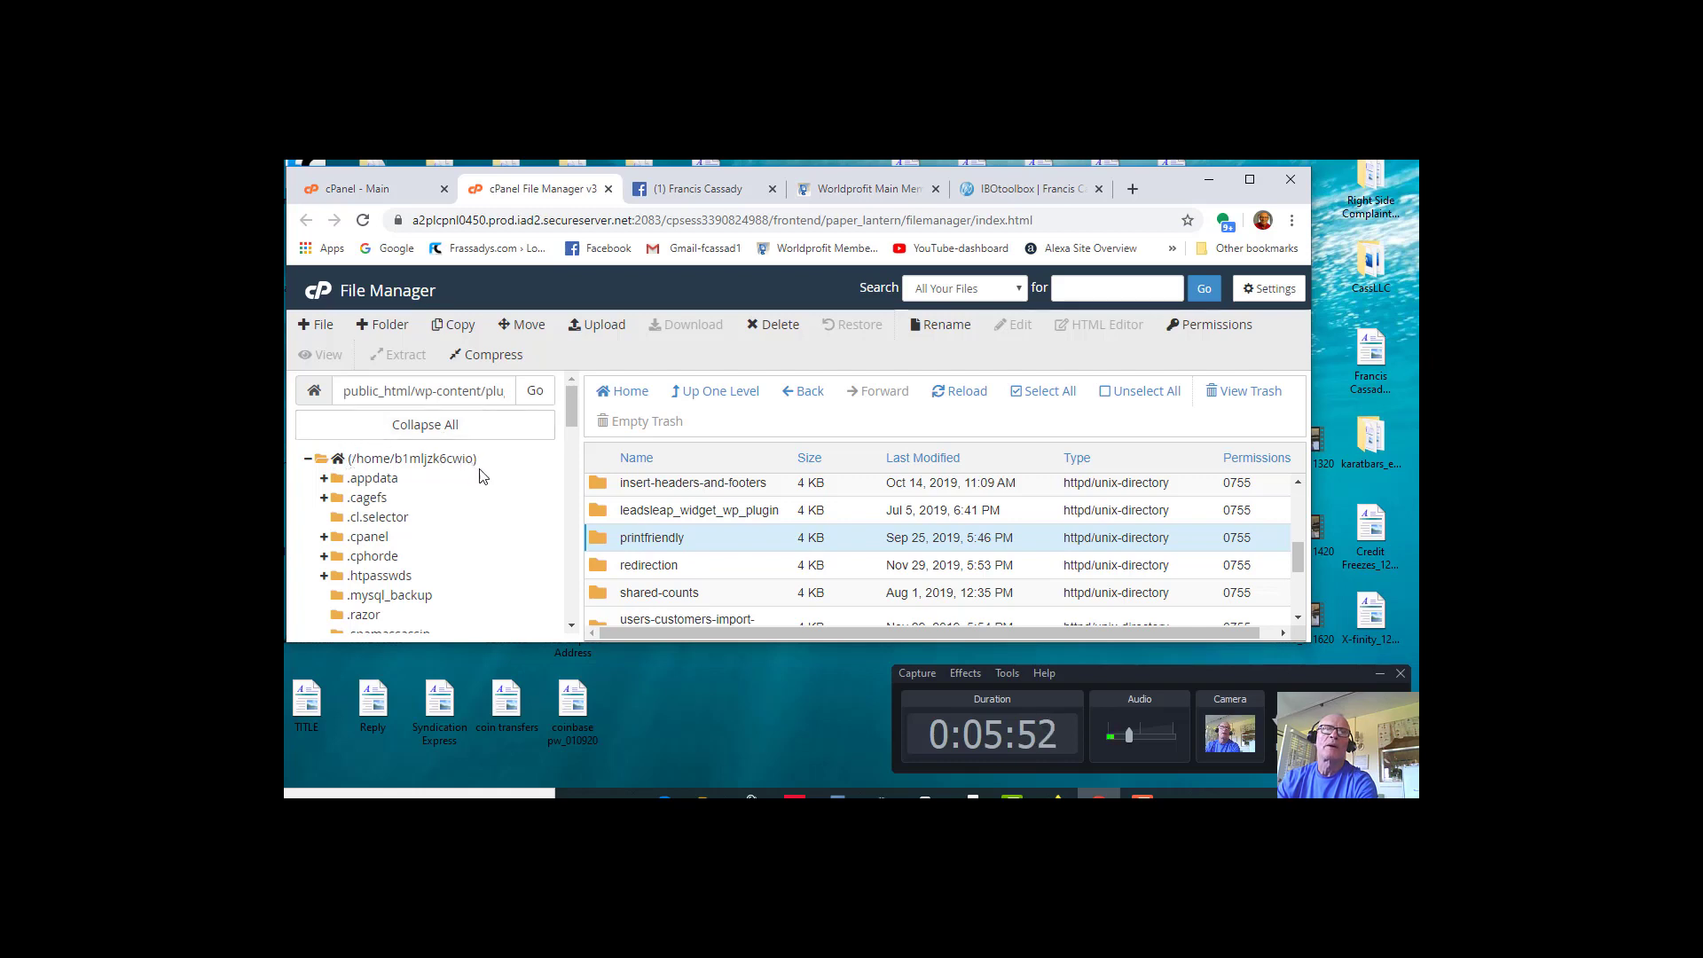
scroll(484, 483, down, 2)
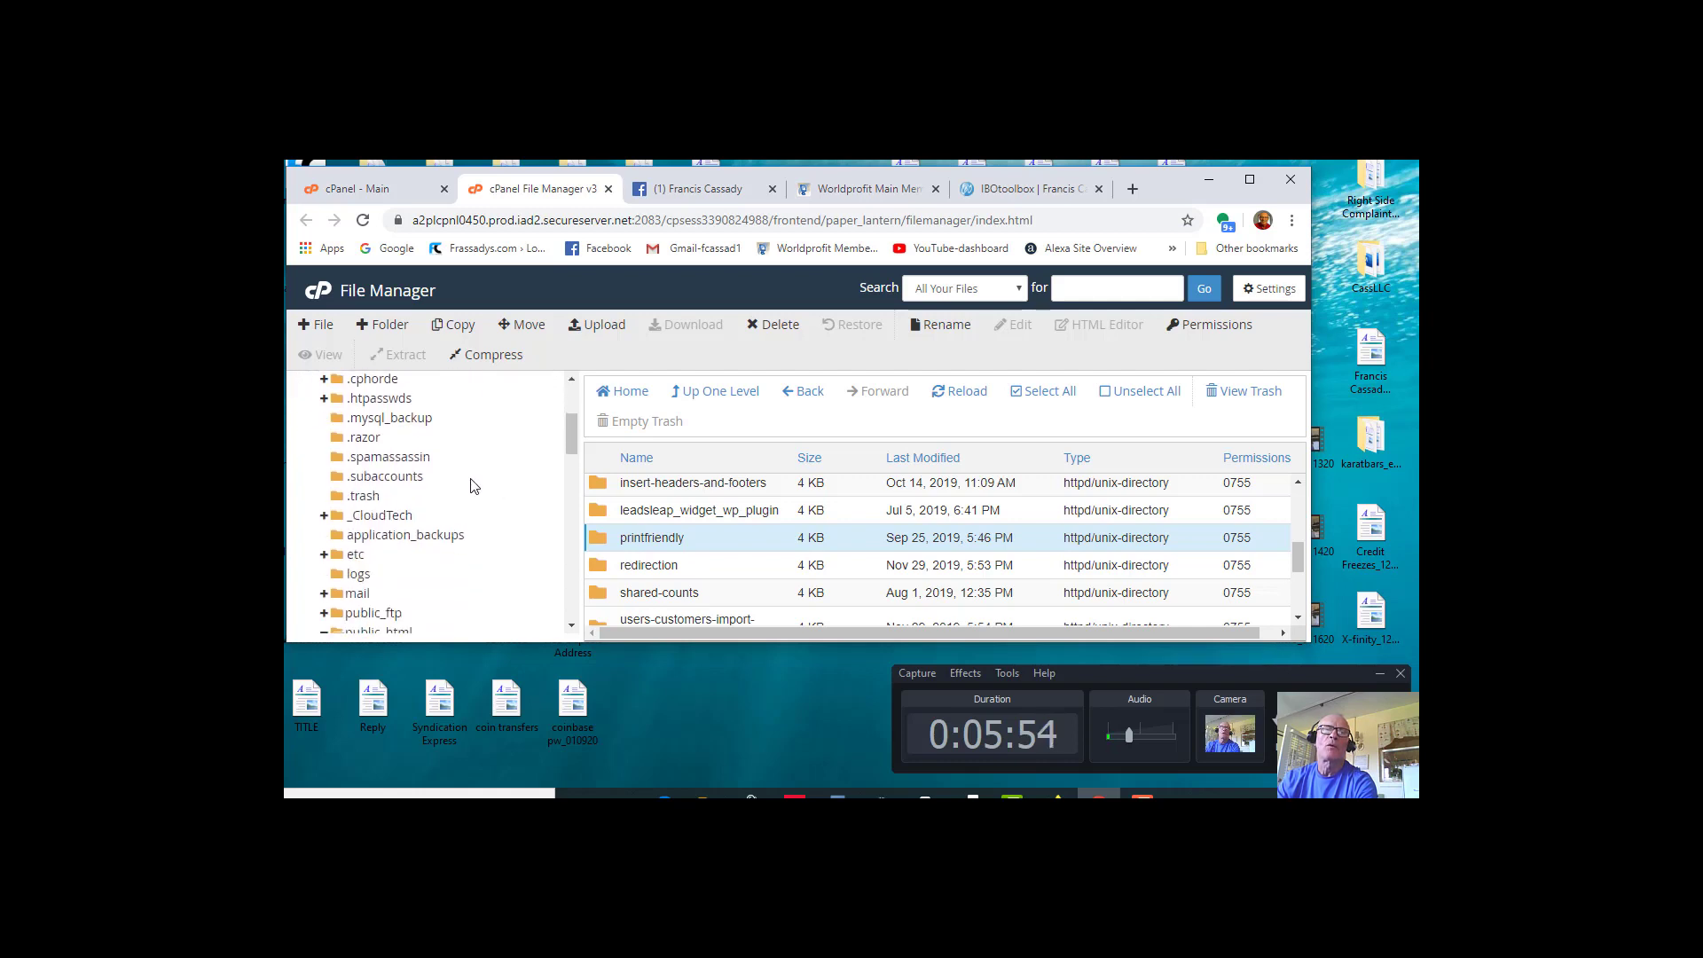
scroll(477, 479, down, 3)
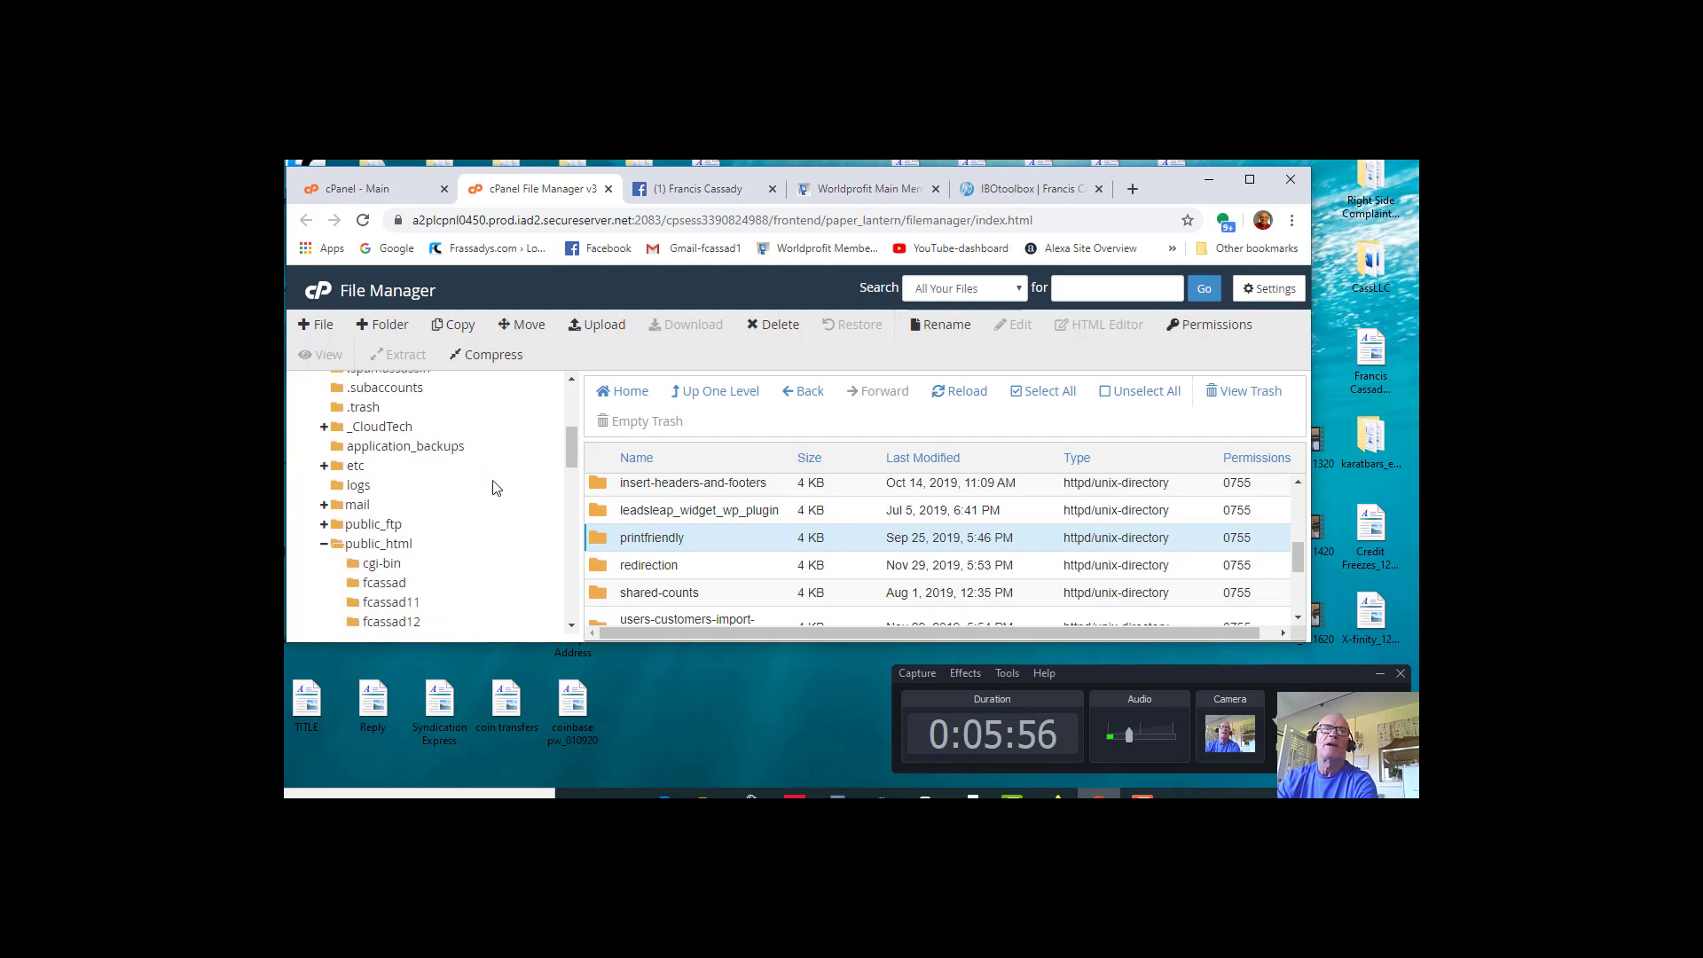
scroll(471, 495, down, 1)
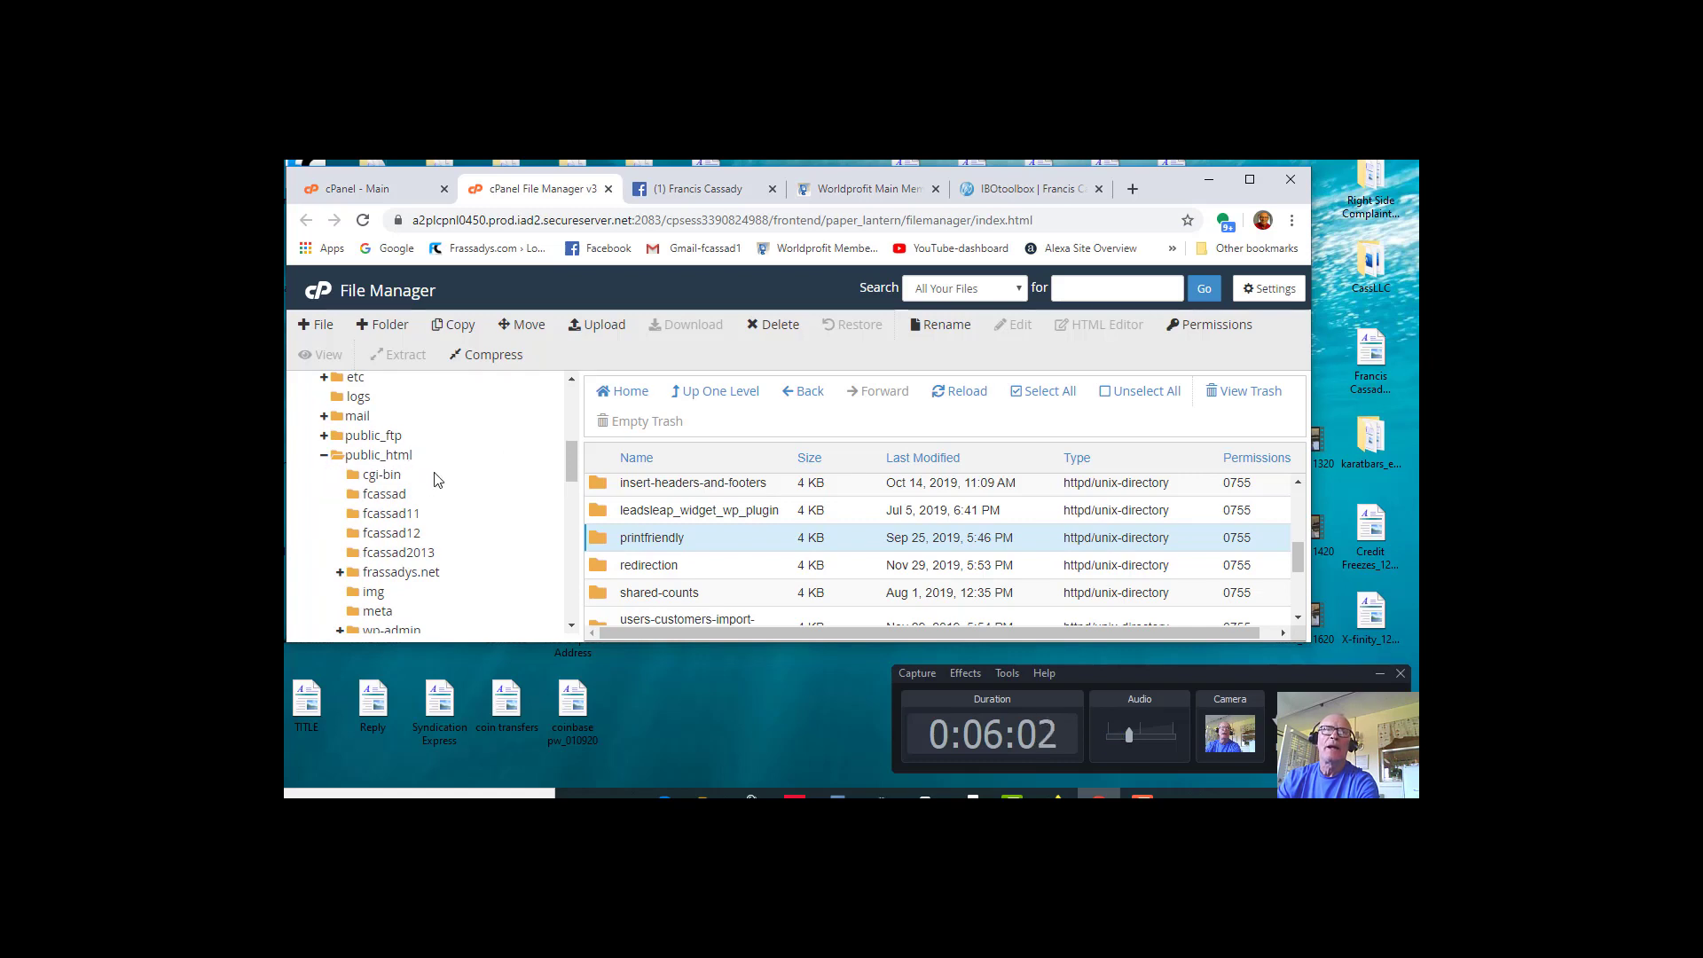
scroll(451, 475, down, 1)
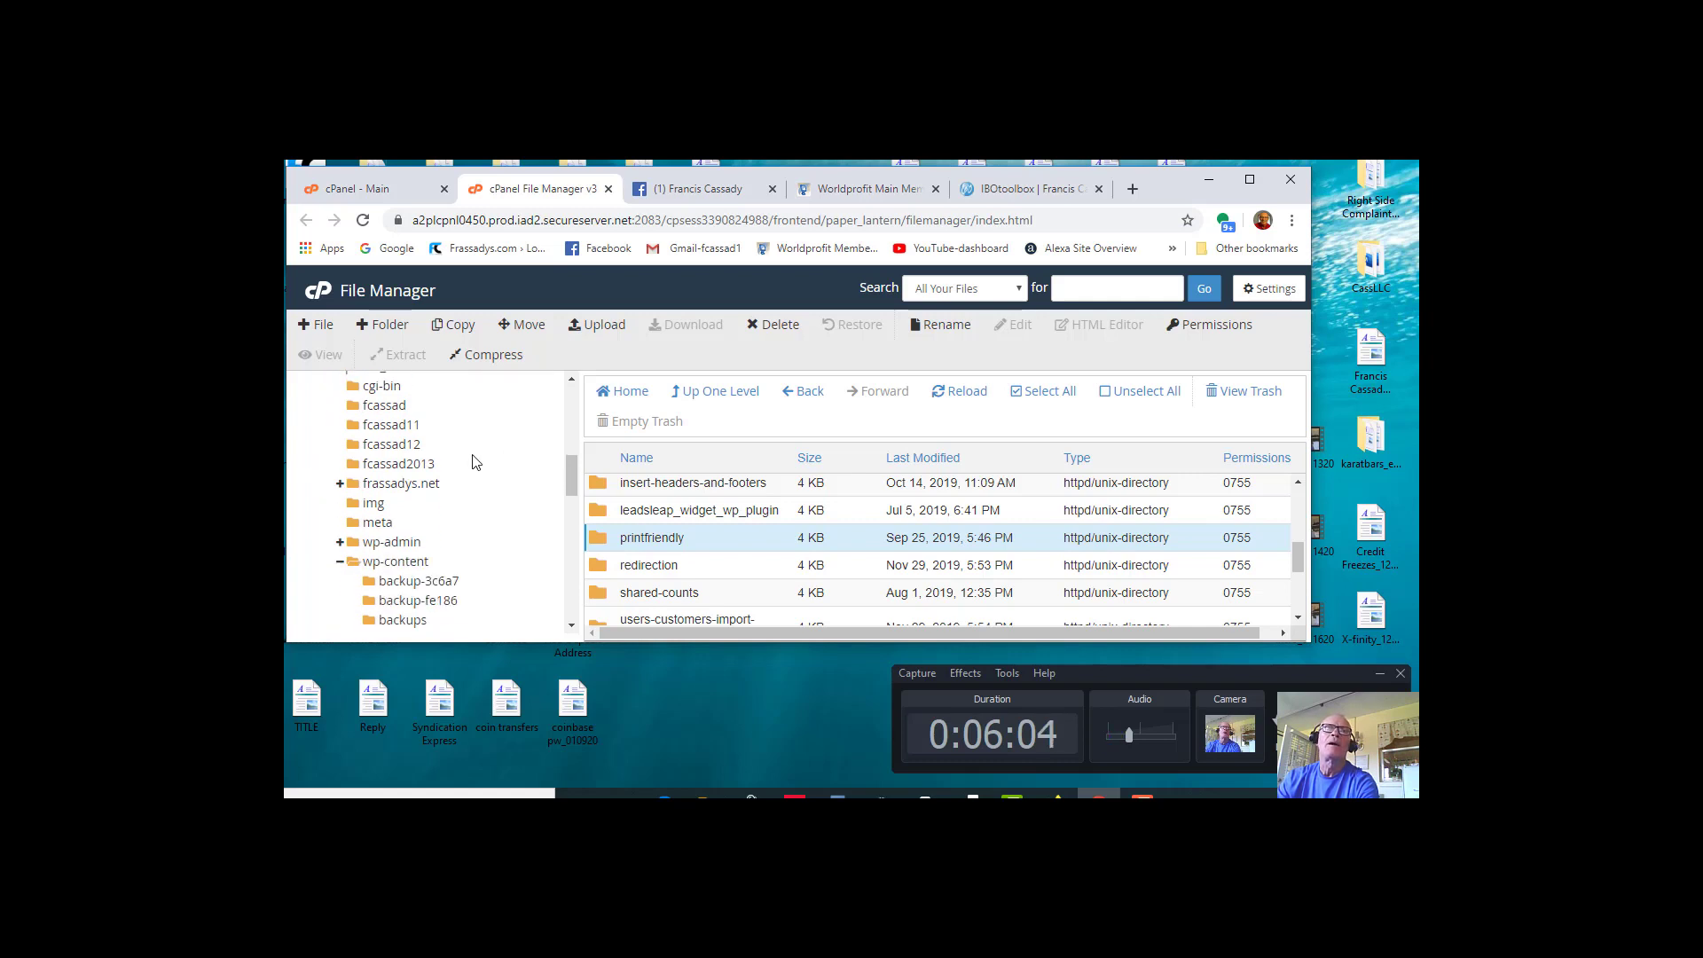
scroll(479, 454, down, 1)
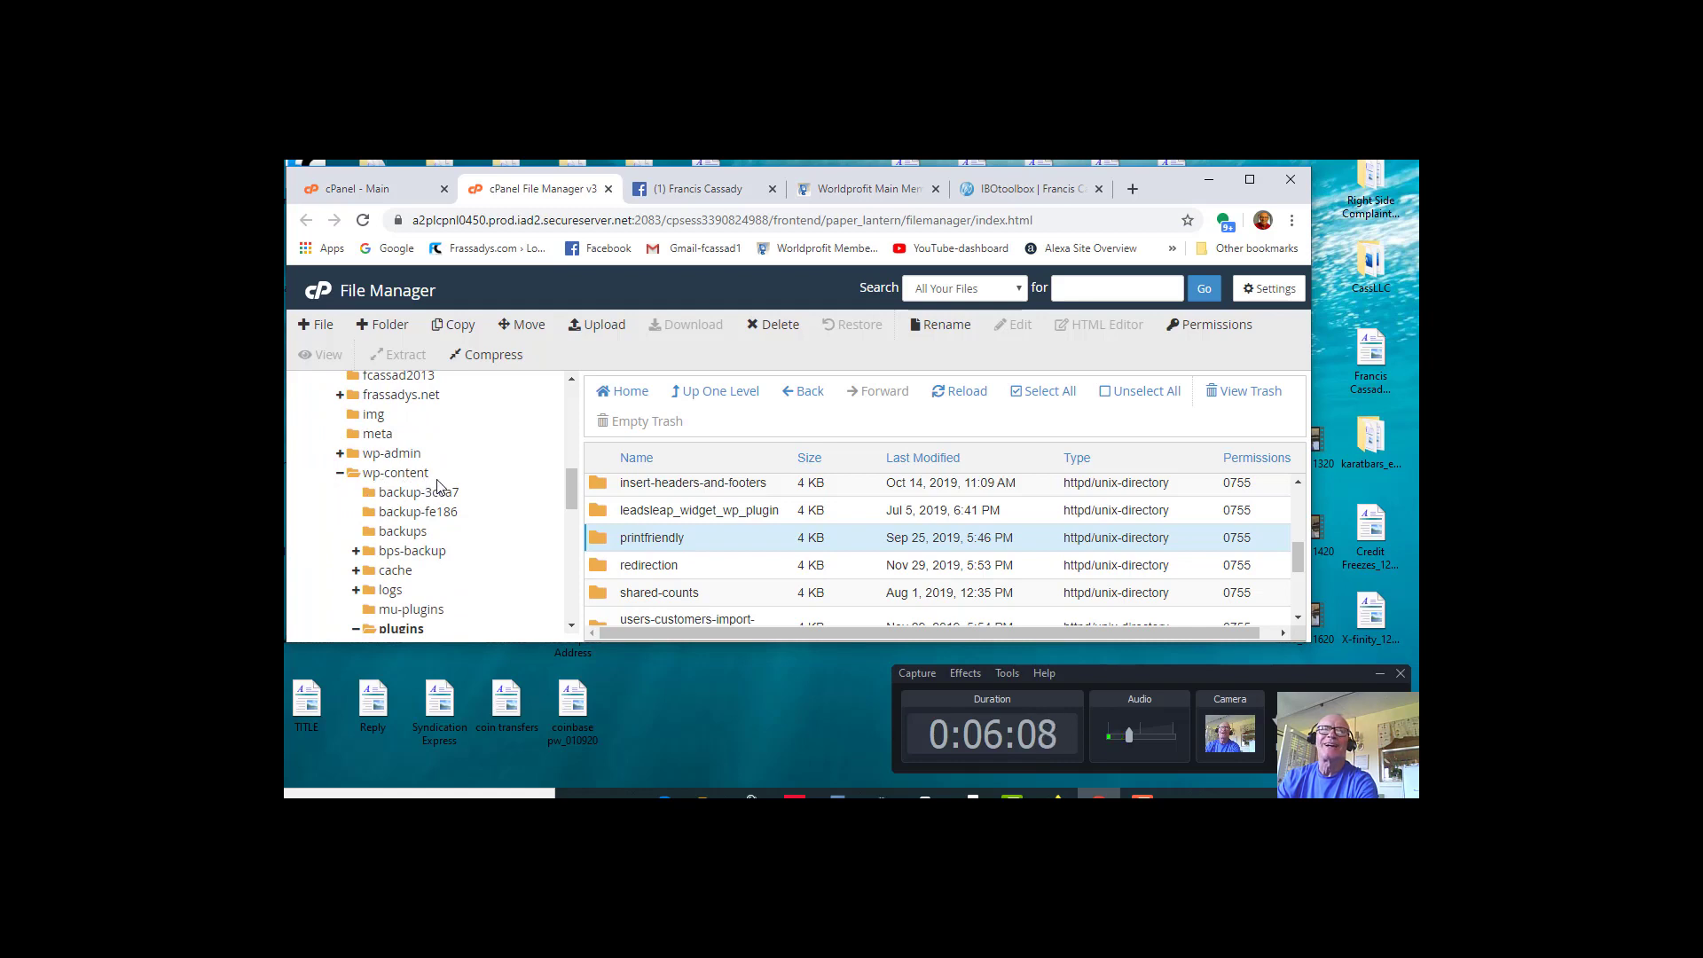
scroll(485, 454, down, 1)
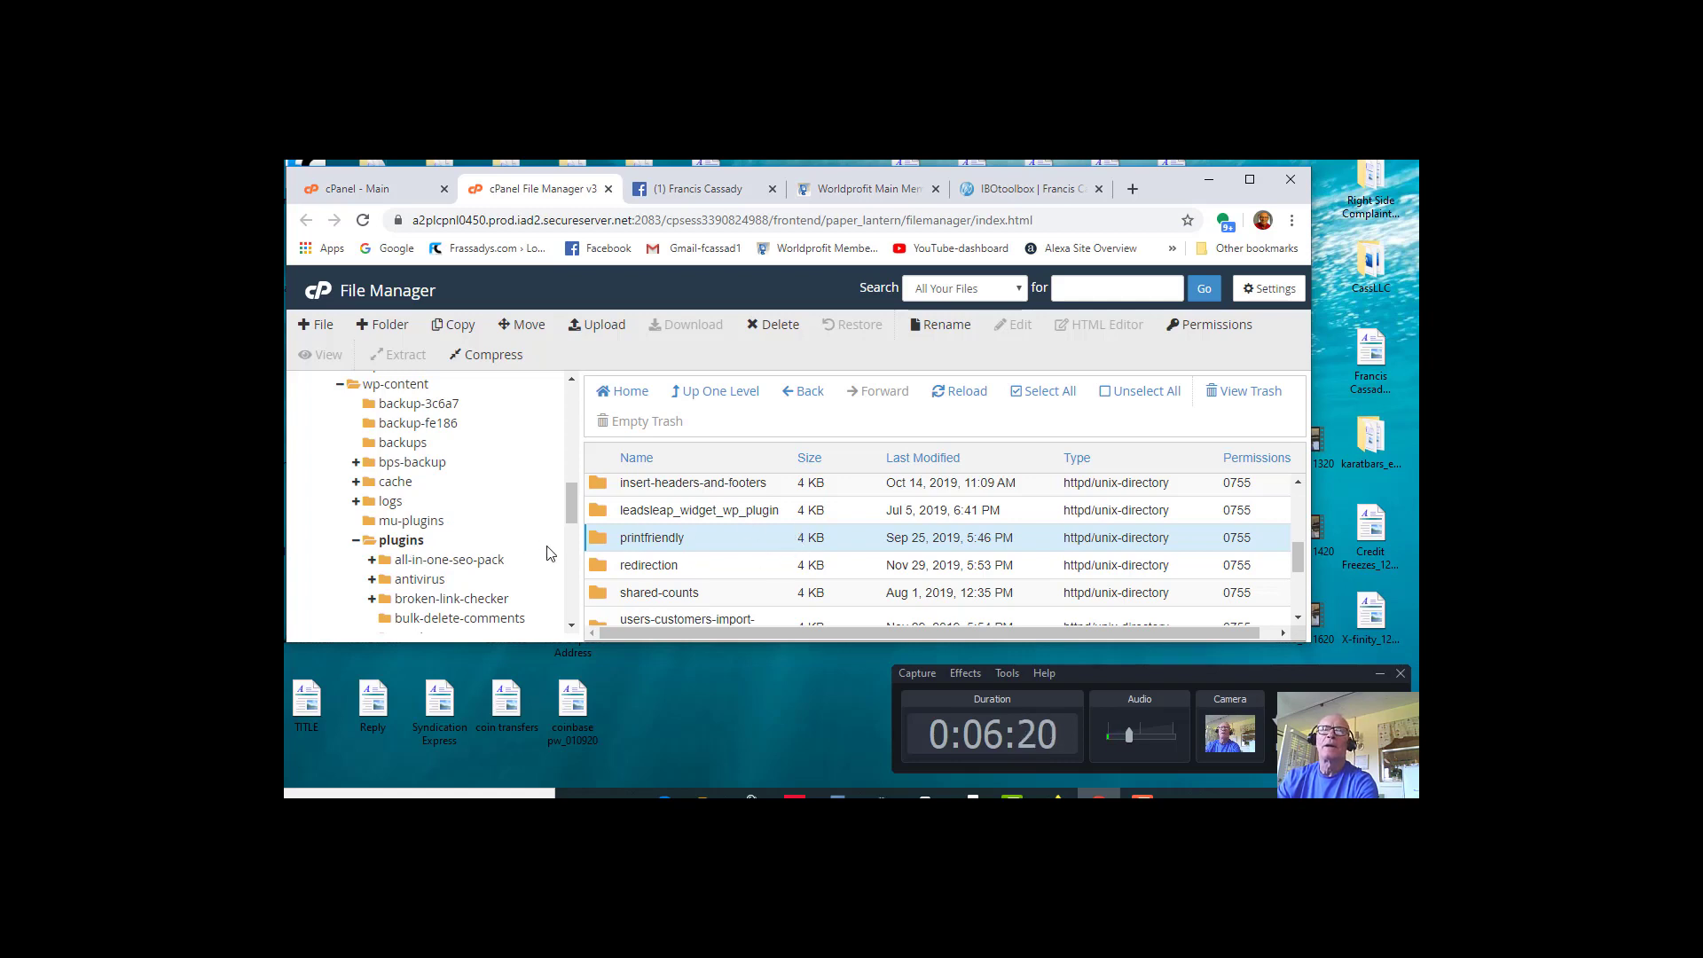
scroll(754, 541, up, 1)
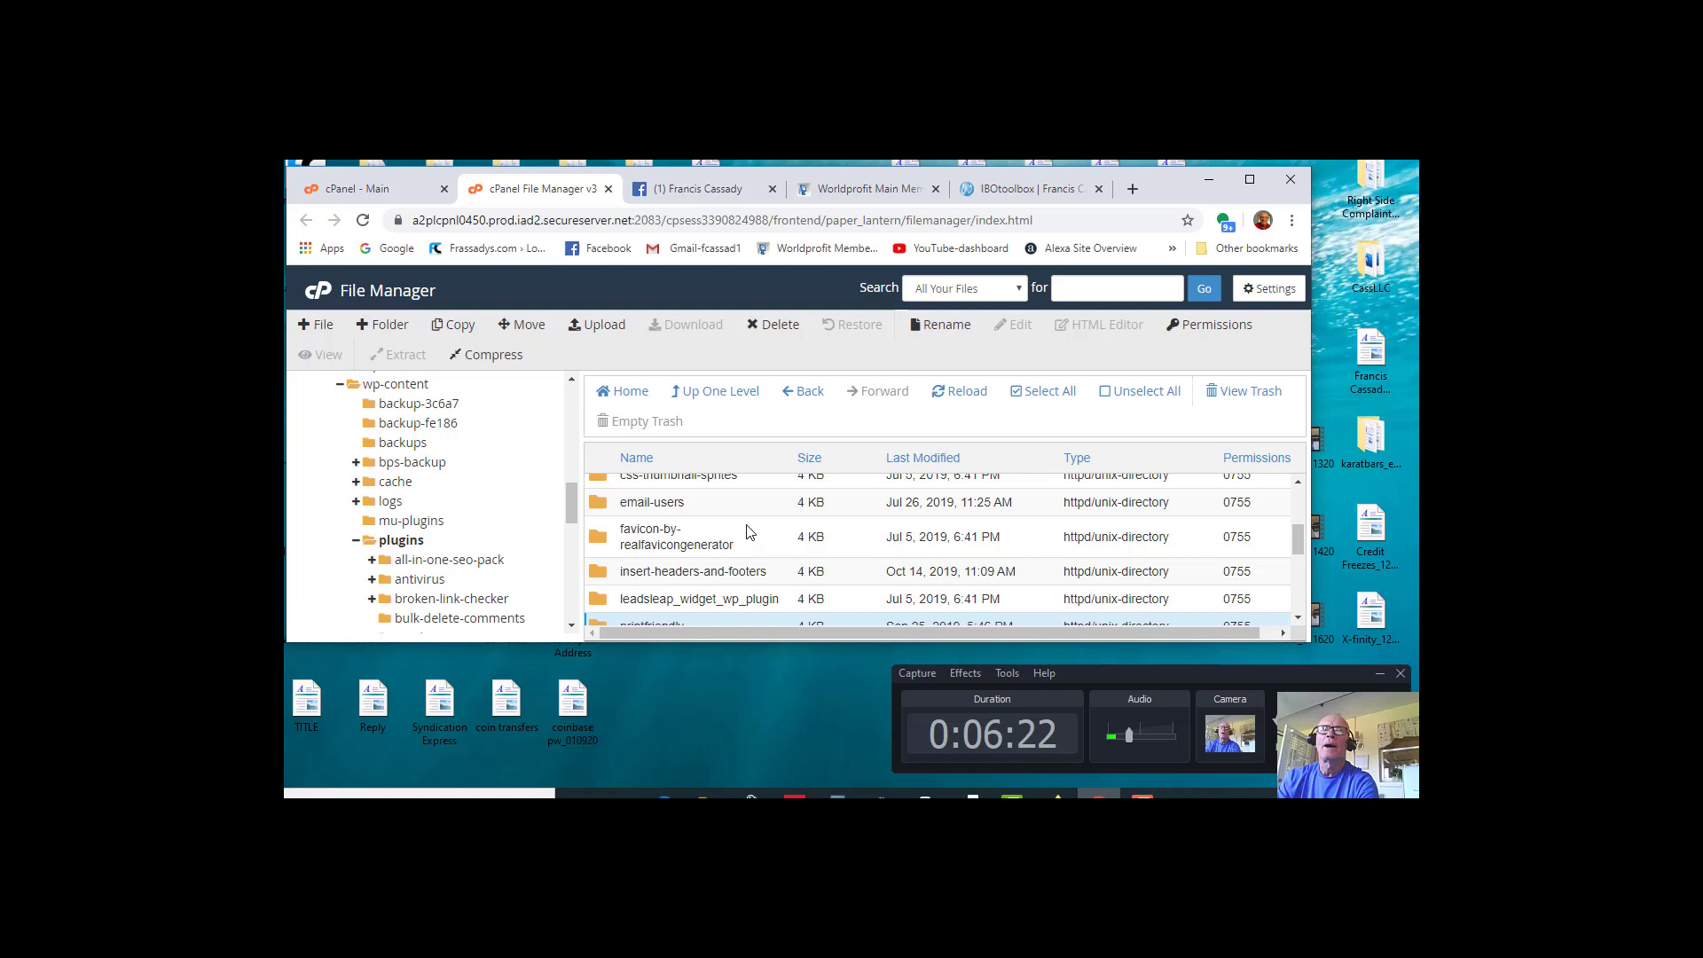
scroll(747, 531, down, 1)
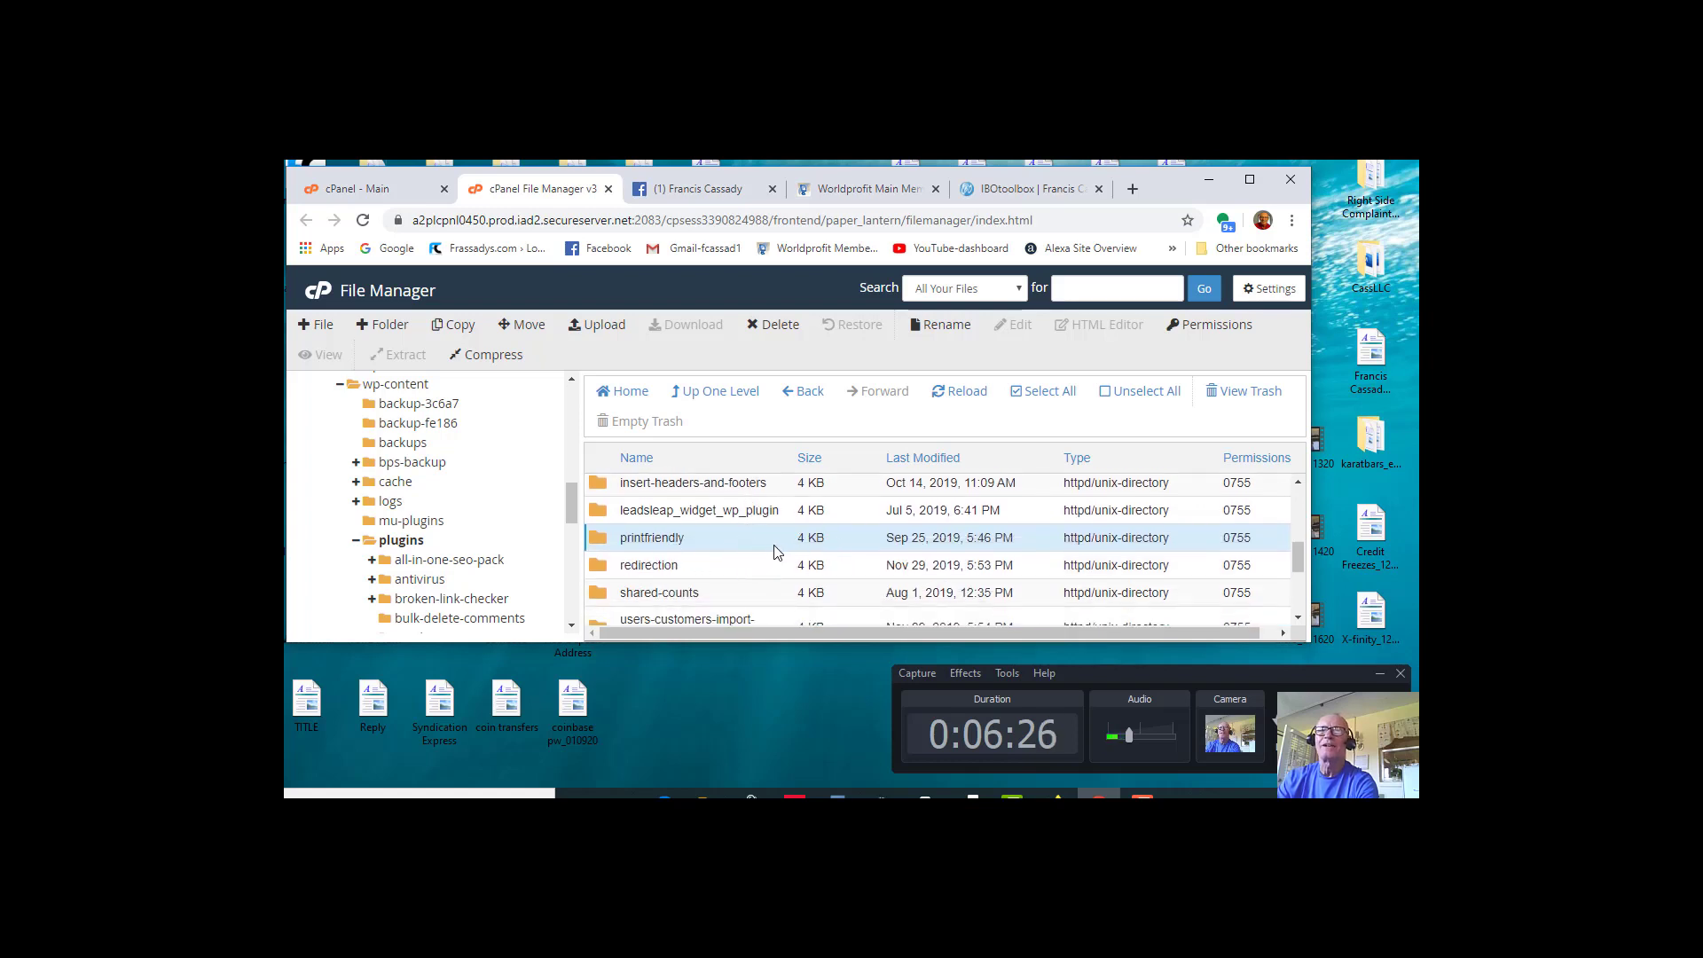
scroll(737, 532, down, 1)
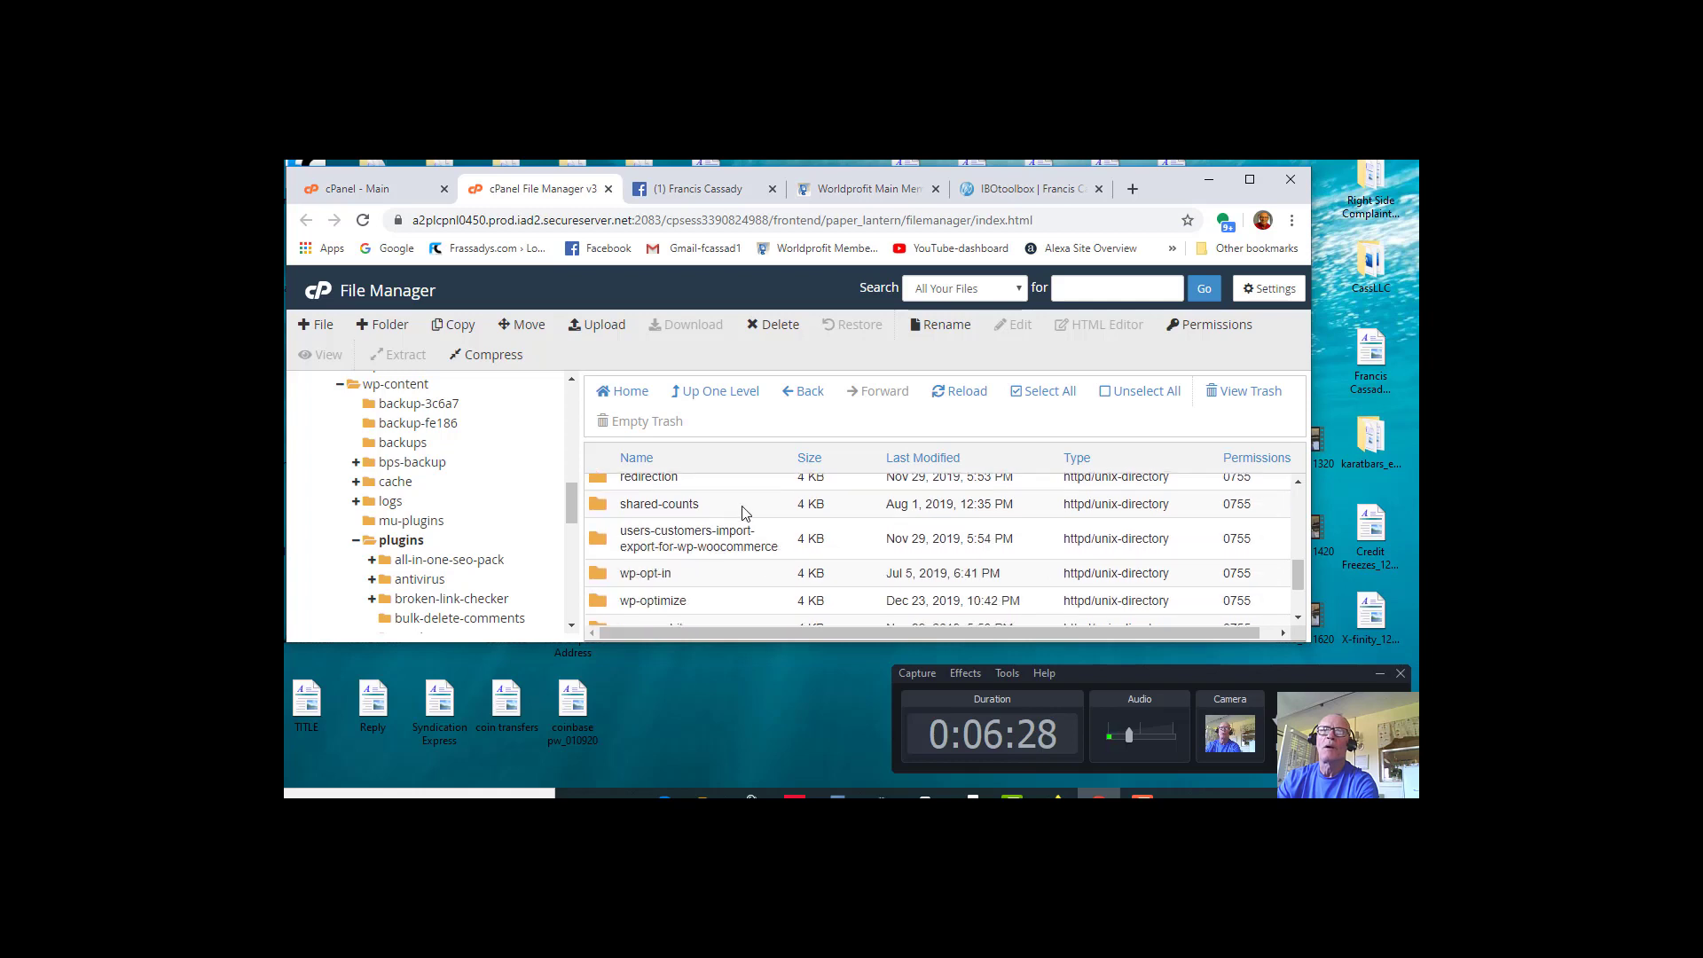
scroll(745, 519, down, 3)
scroll(743, 529, up, 2)
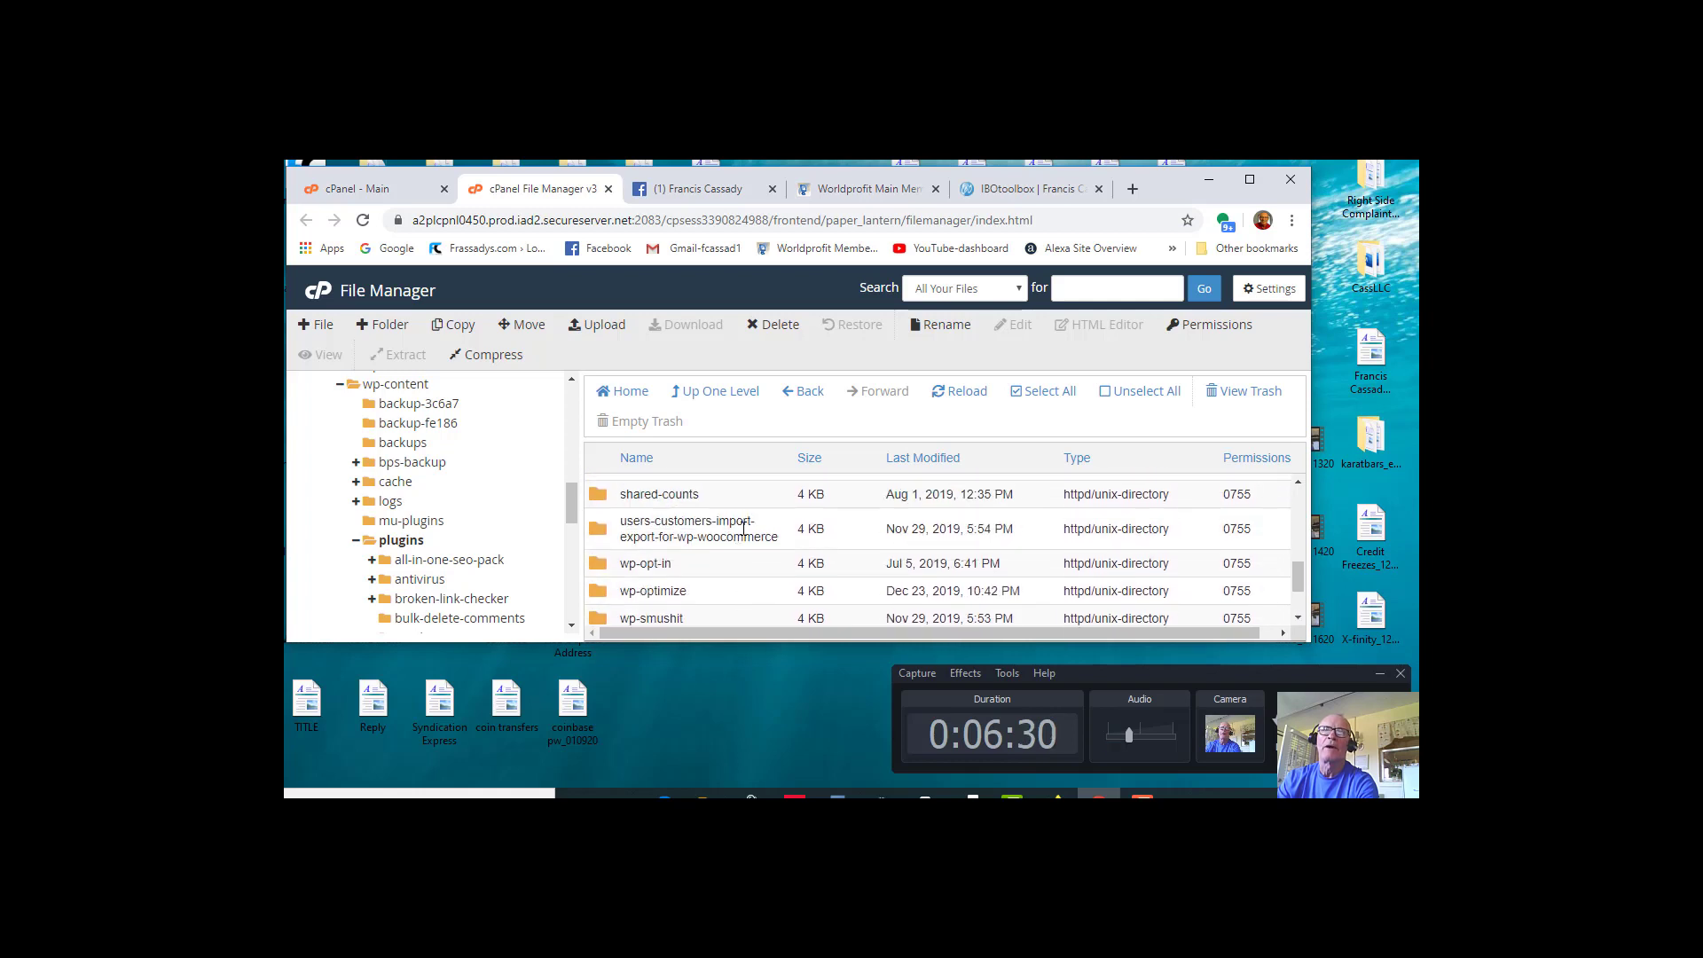
scroll(744, 530, up, 3)
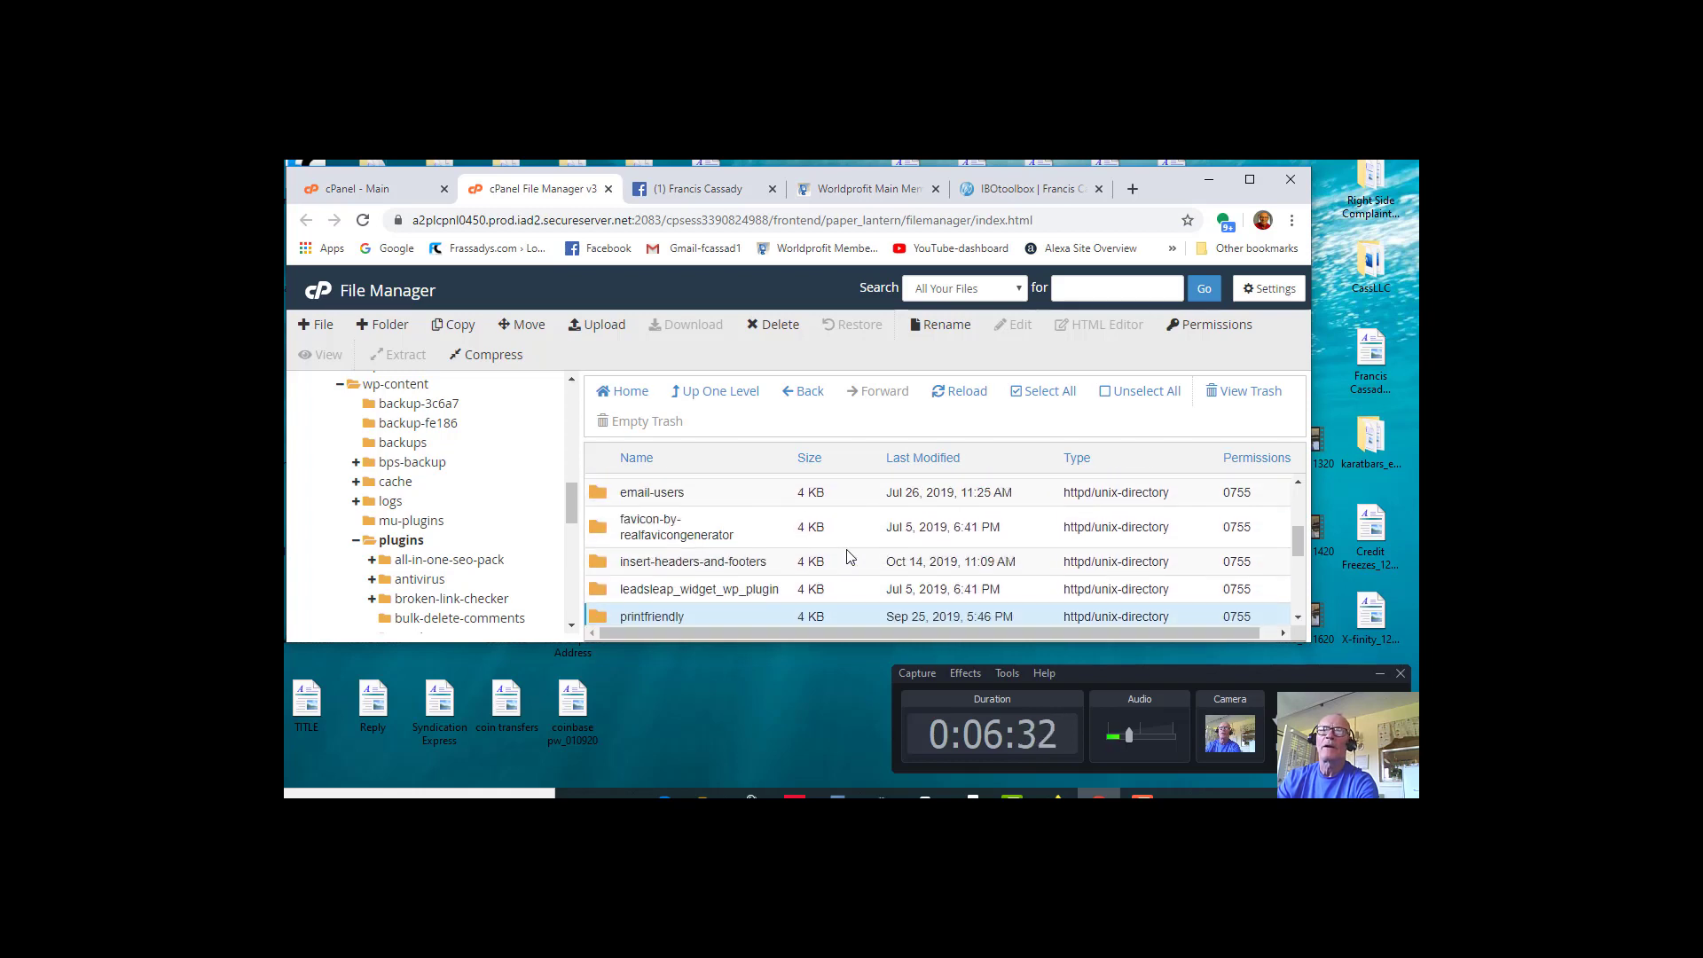
scroll(830, 559, up, 3)
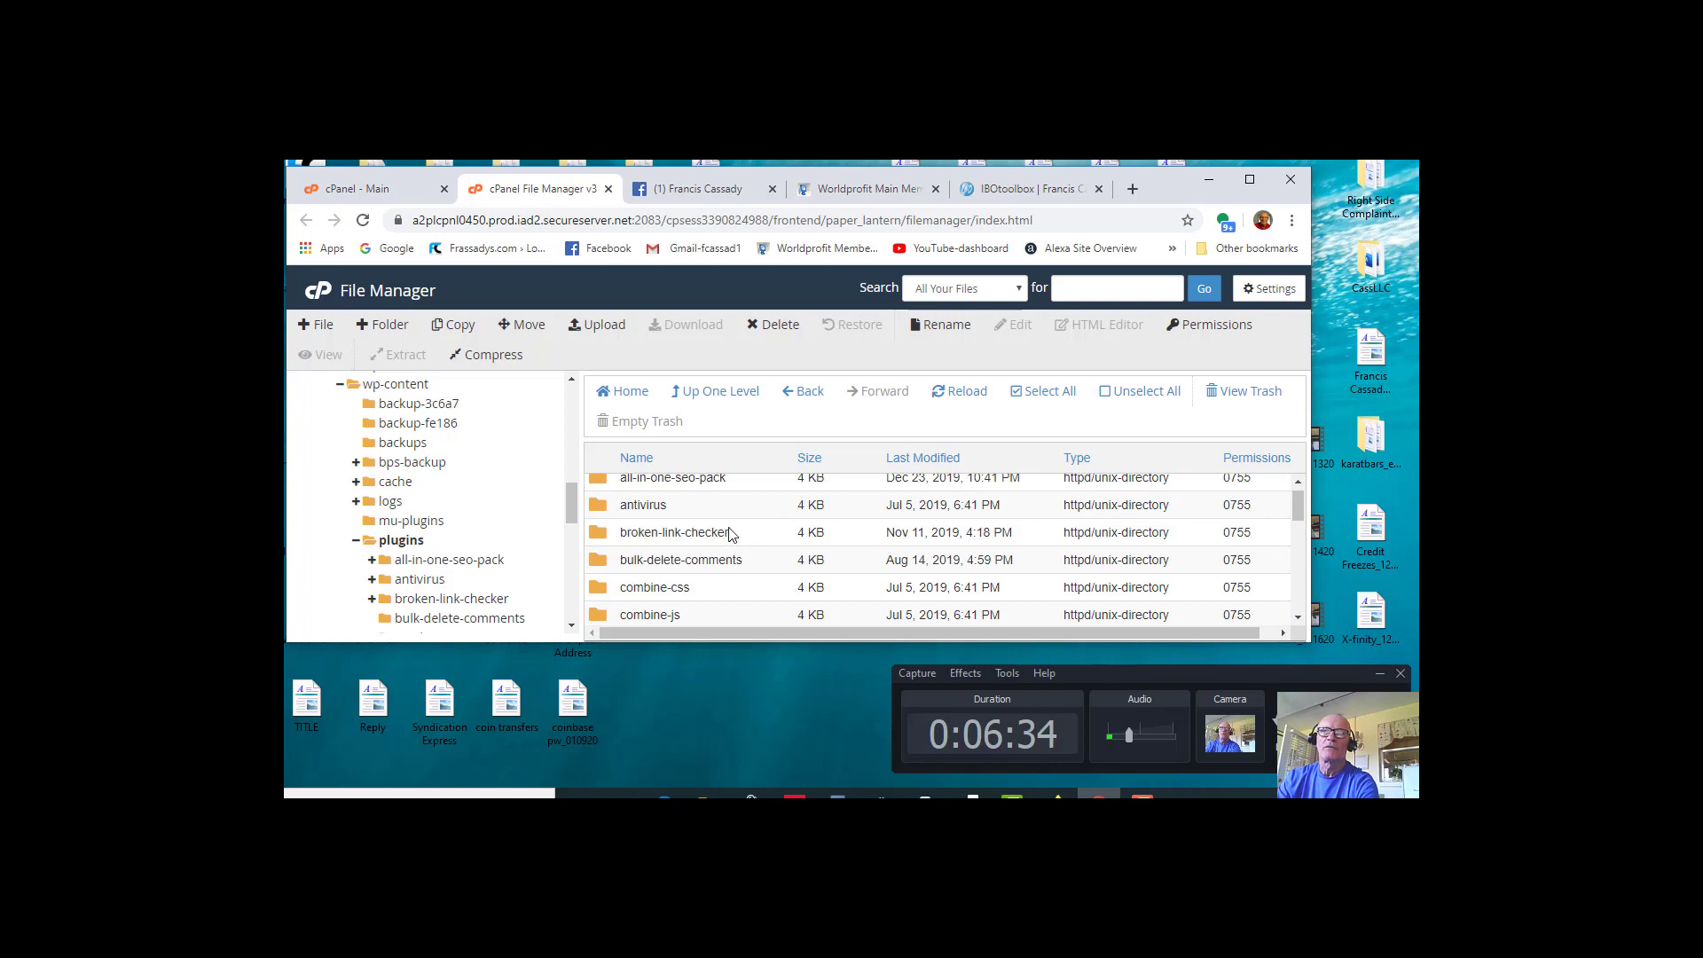
scroll(729, 533, up, 1)
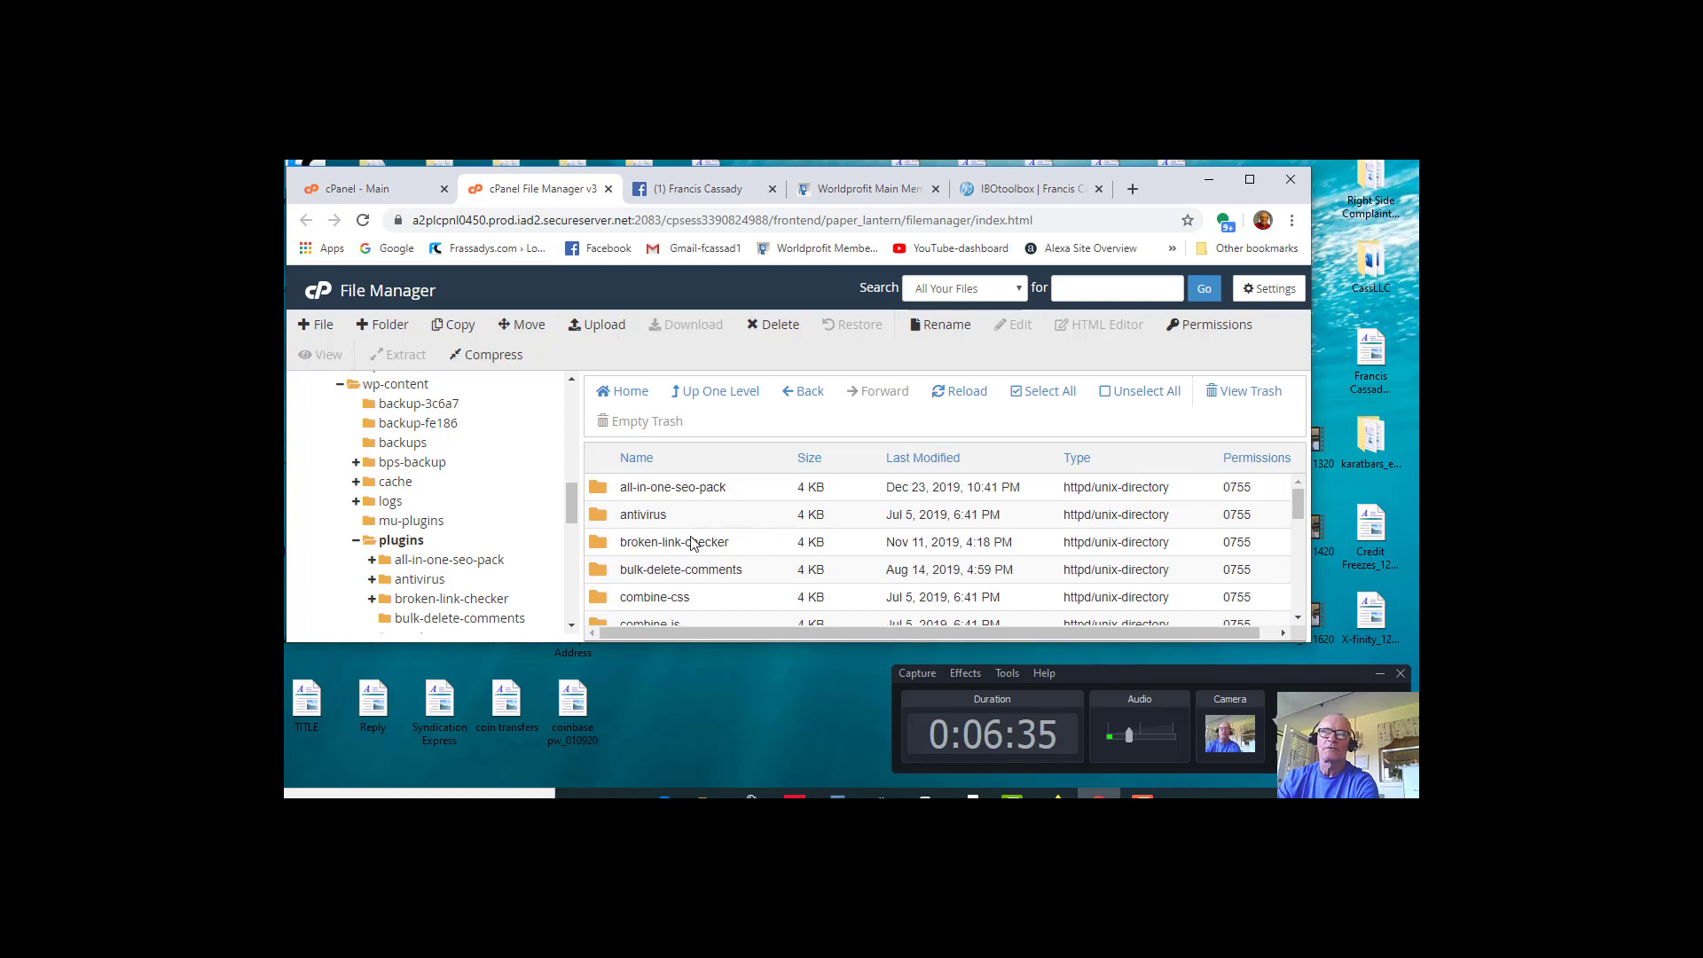
scroll(732, 532, down, 5)
click(743, 527)
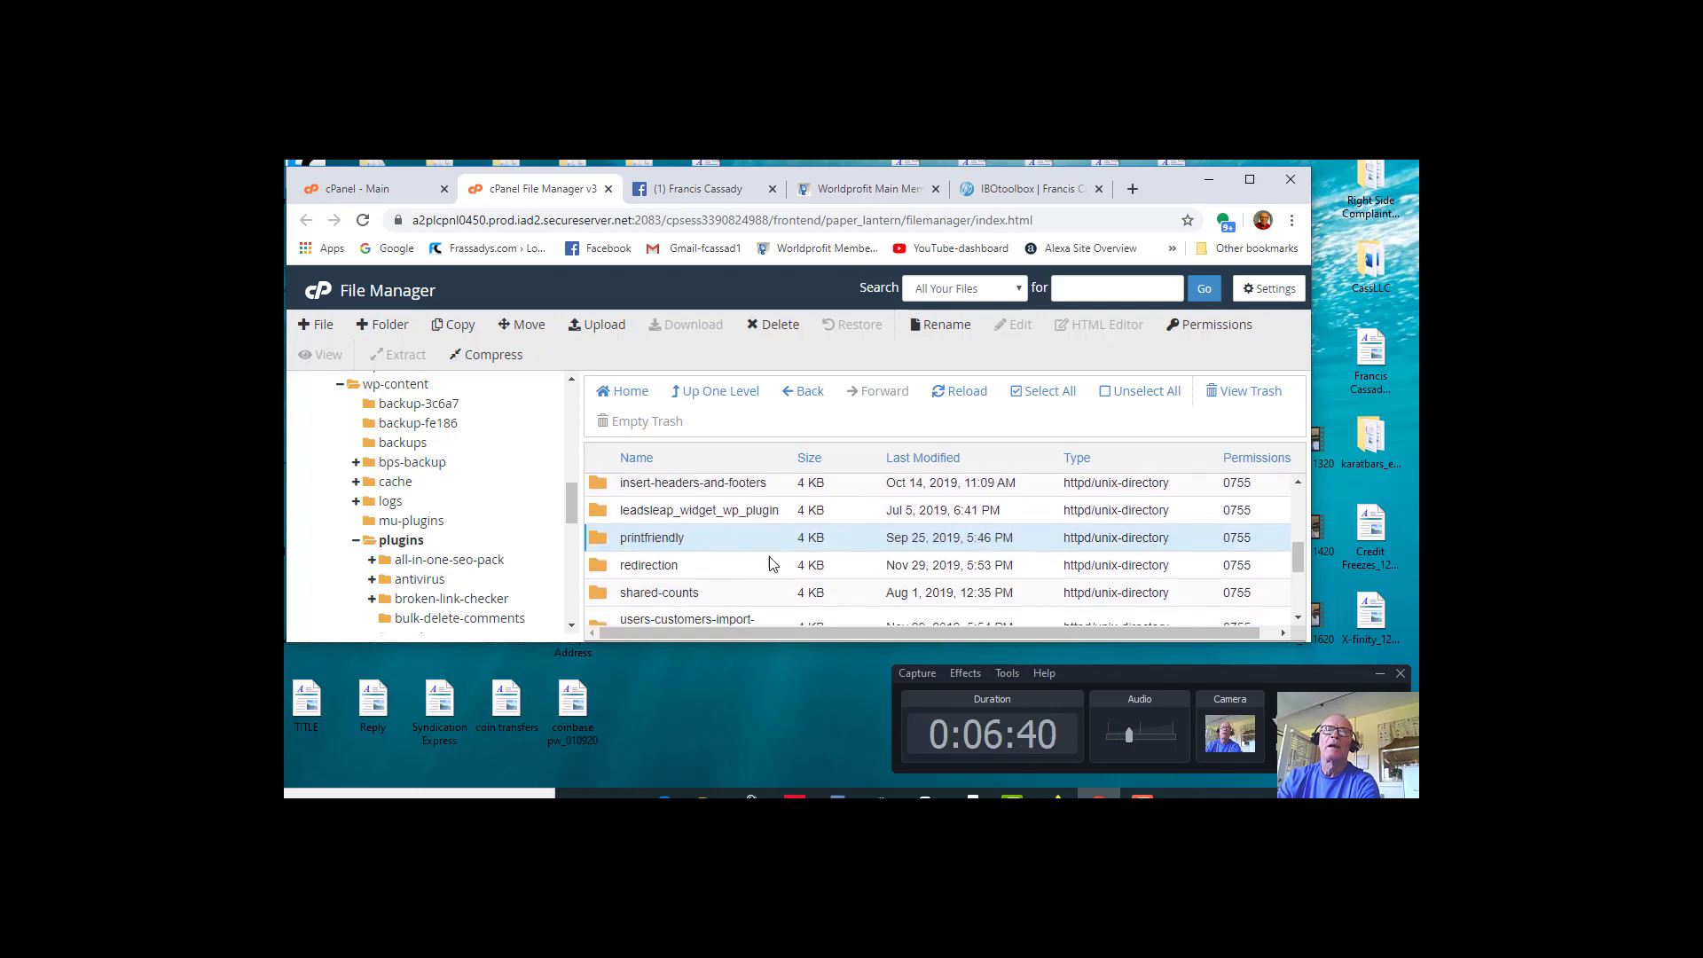
right_click(727, 537)
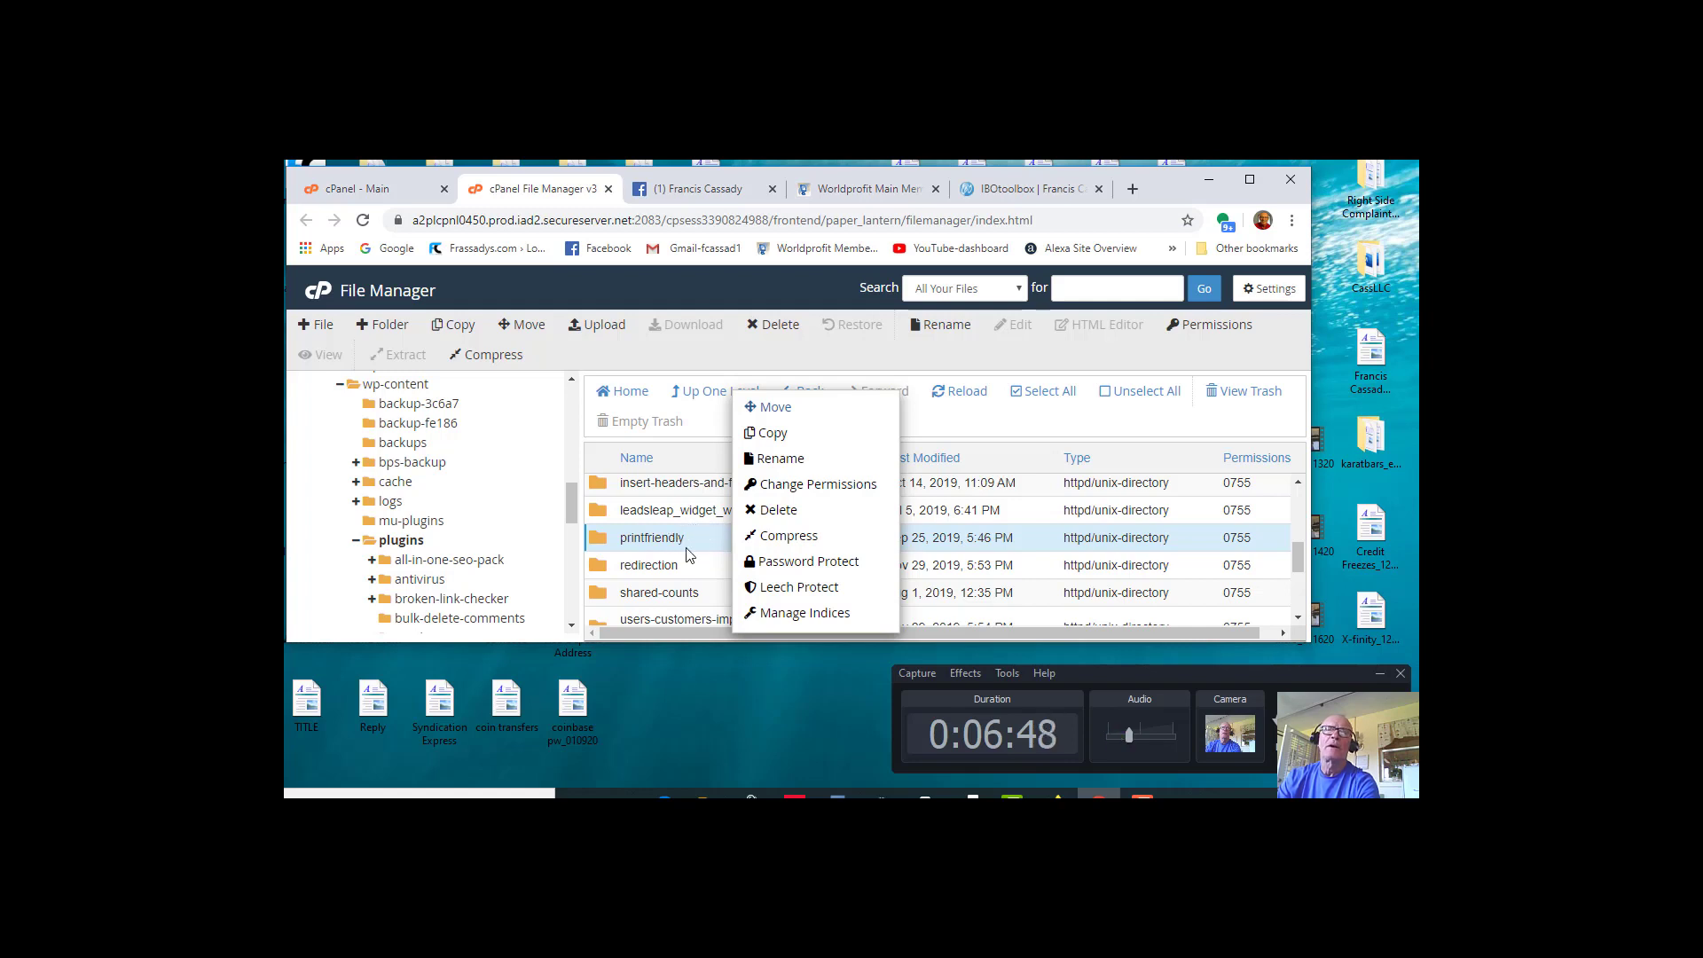
click(690, 545)
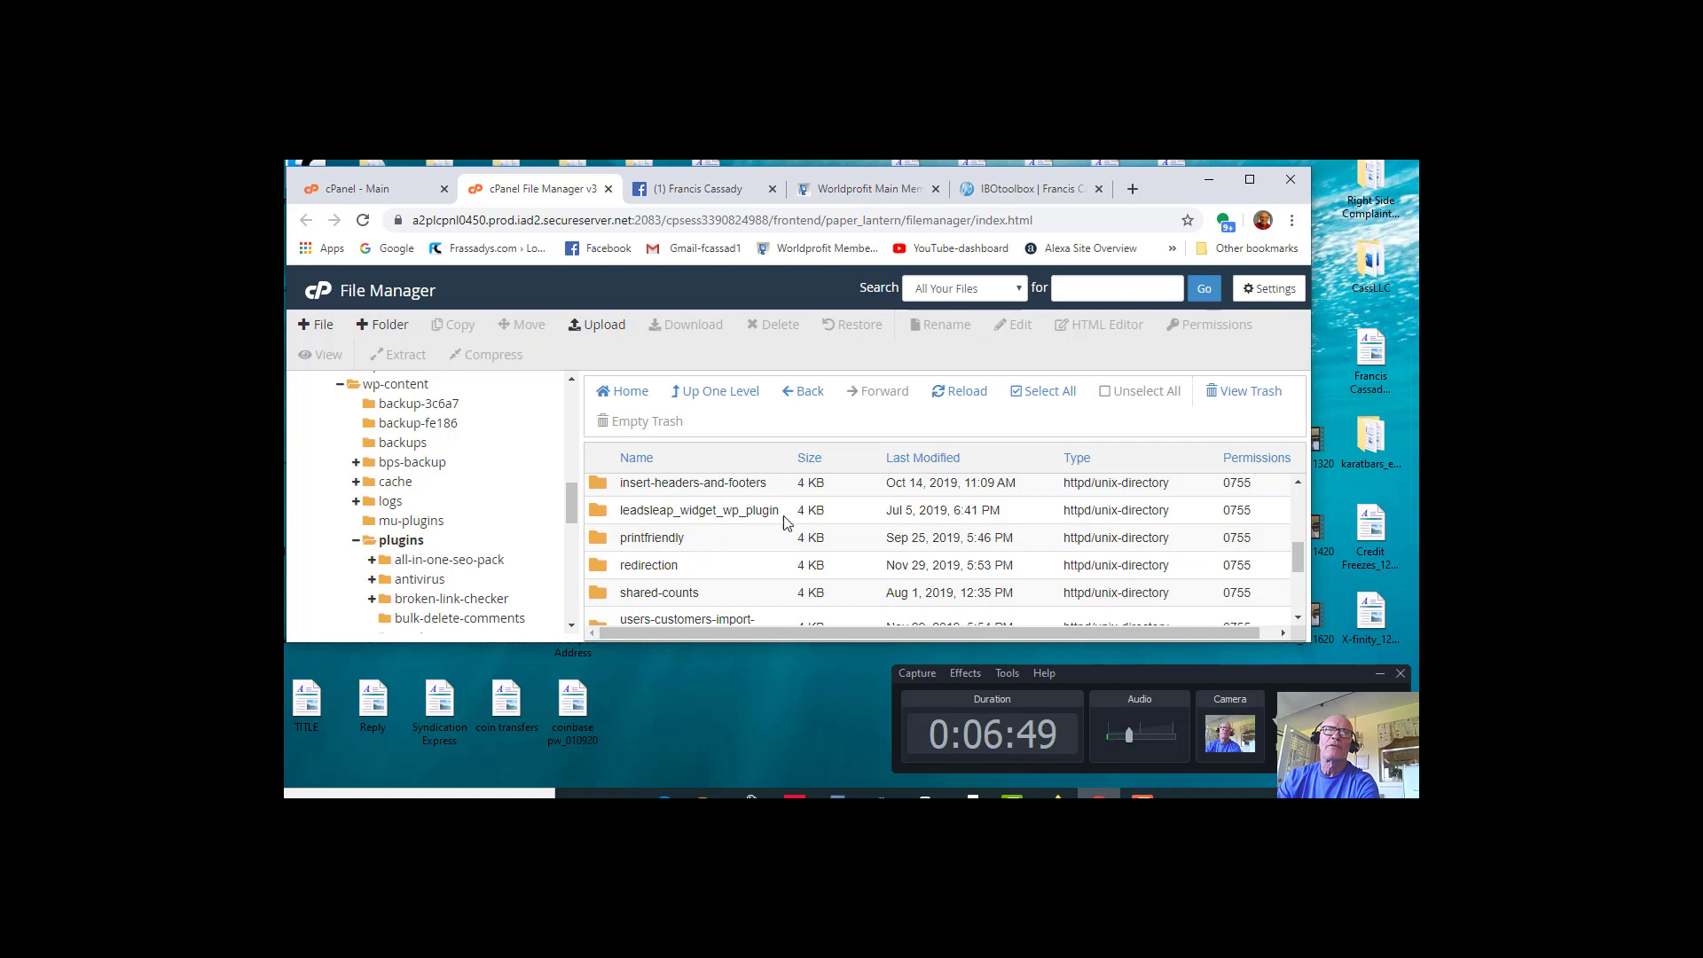
click(701, 543)
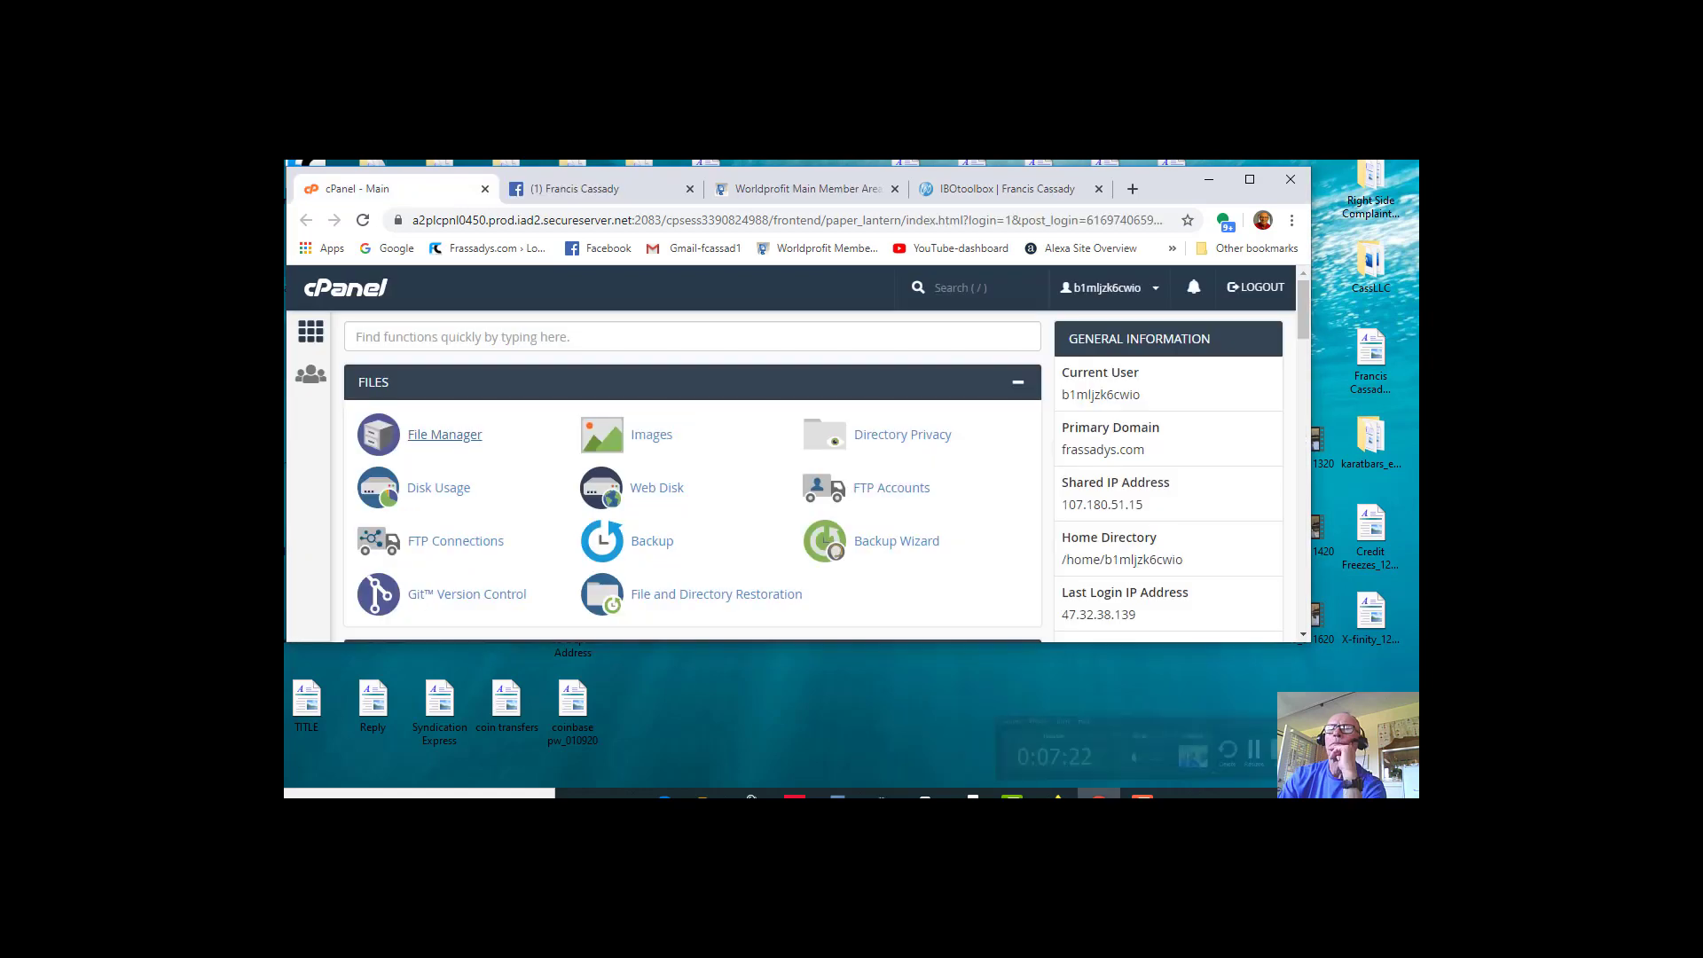
Step: Close File Manager and scroll cPanel home to the Installatron Applications Installer under Web Applications
key(ctrl+w)
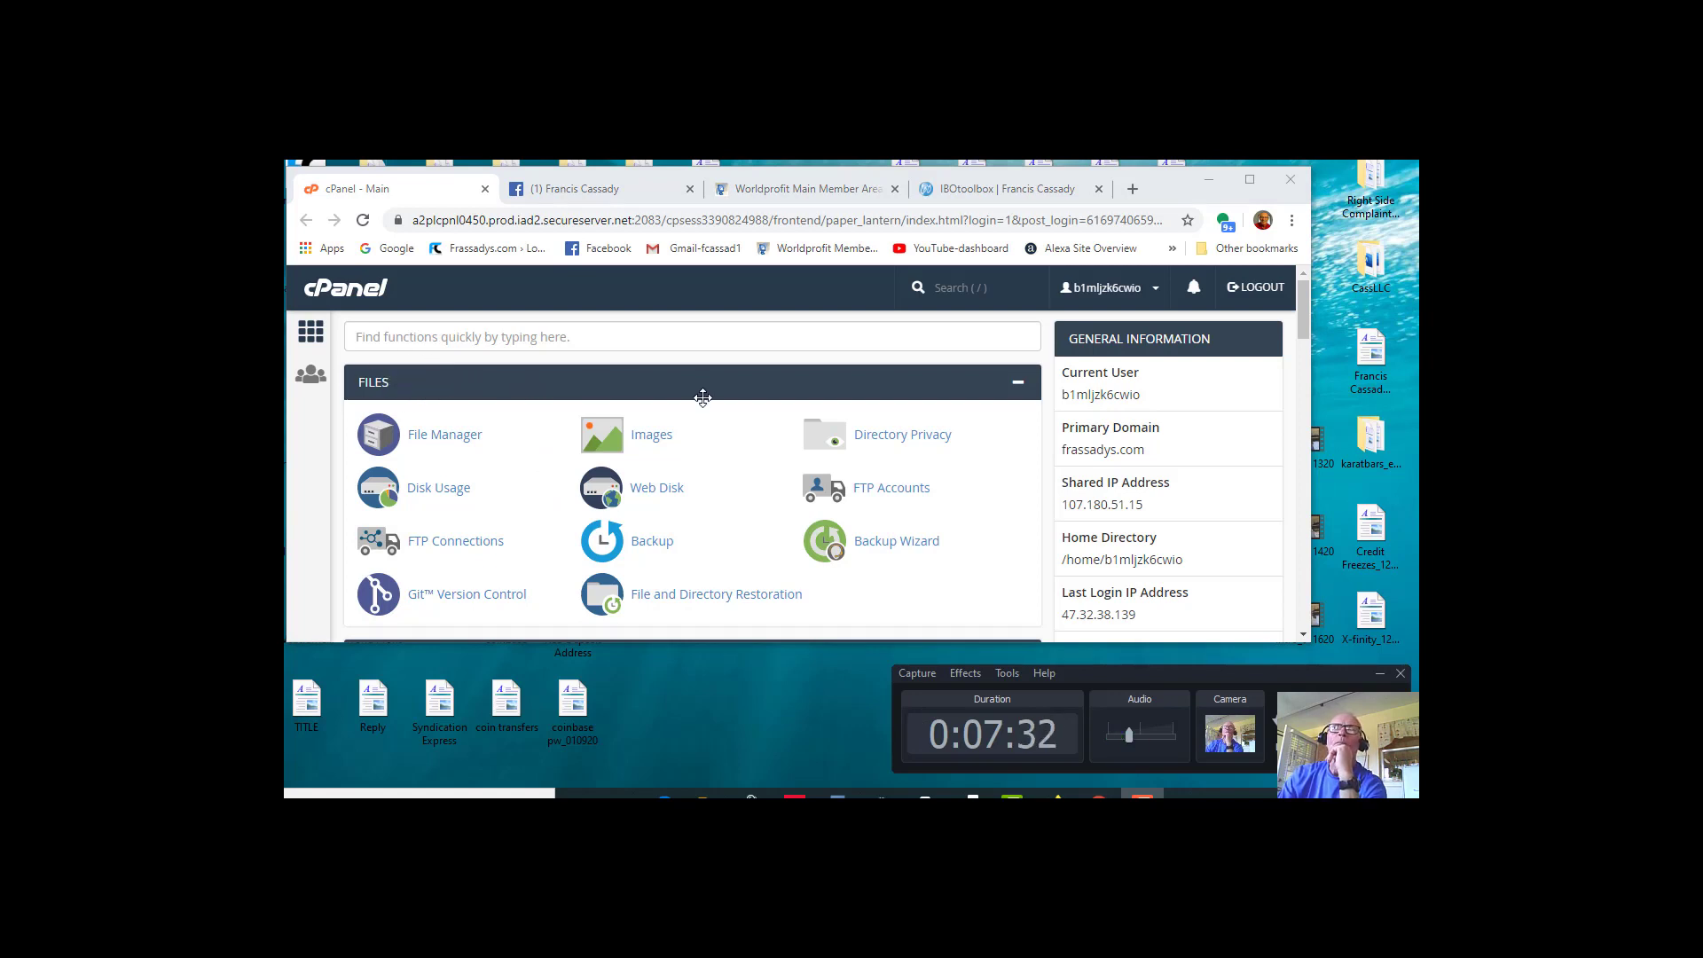
scroll(927, 432, down, 3)
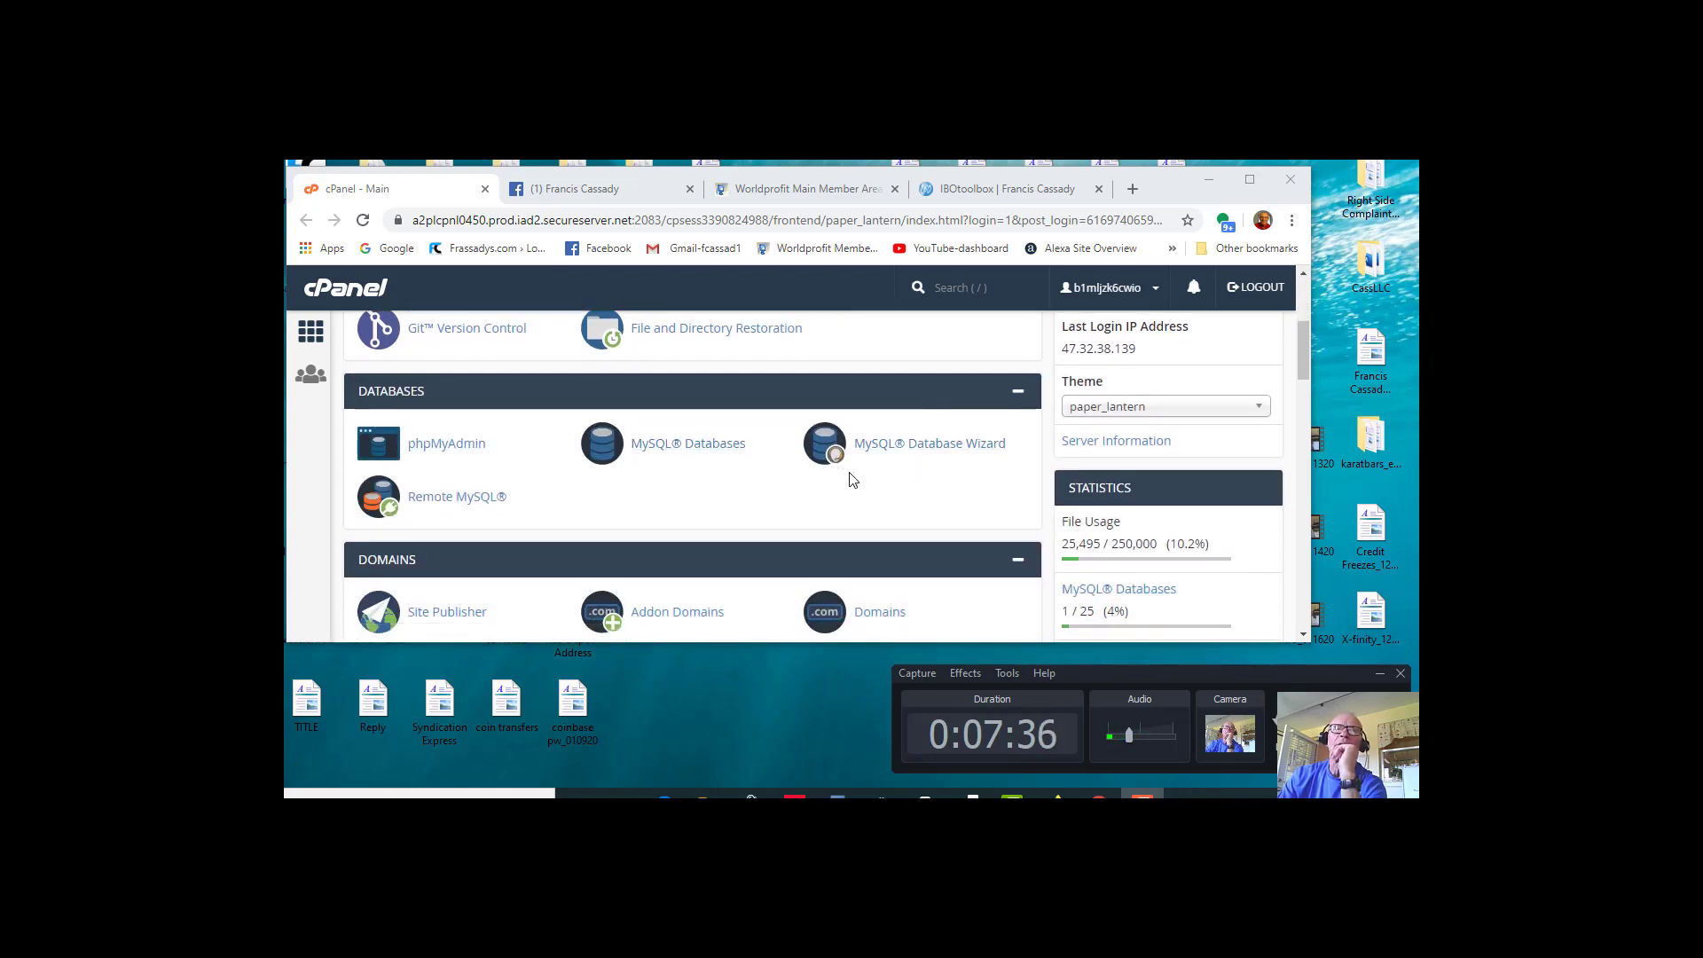
scroll(857, 482, down, 2)
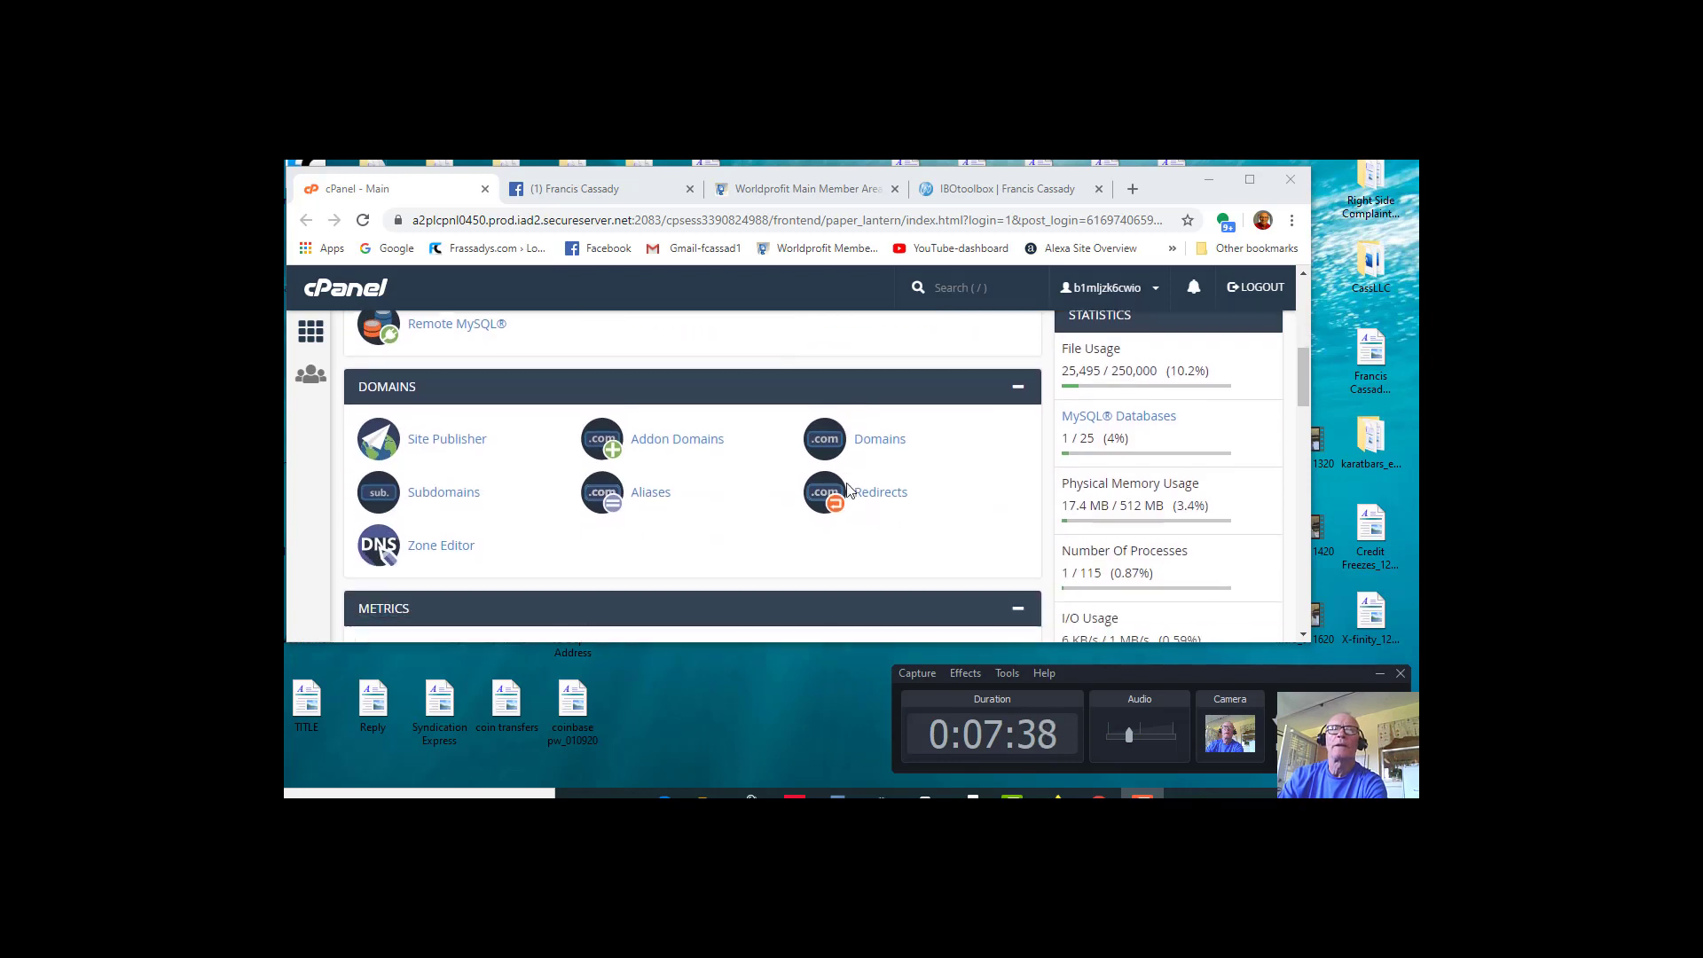
scroll(904, 497, down, 2)
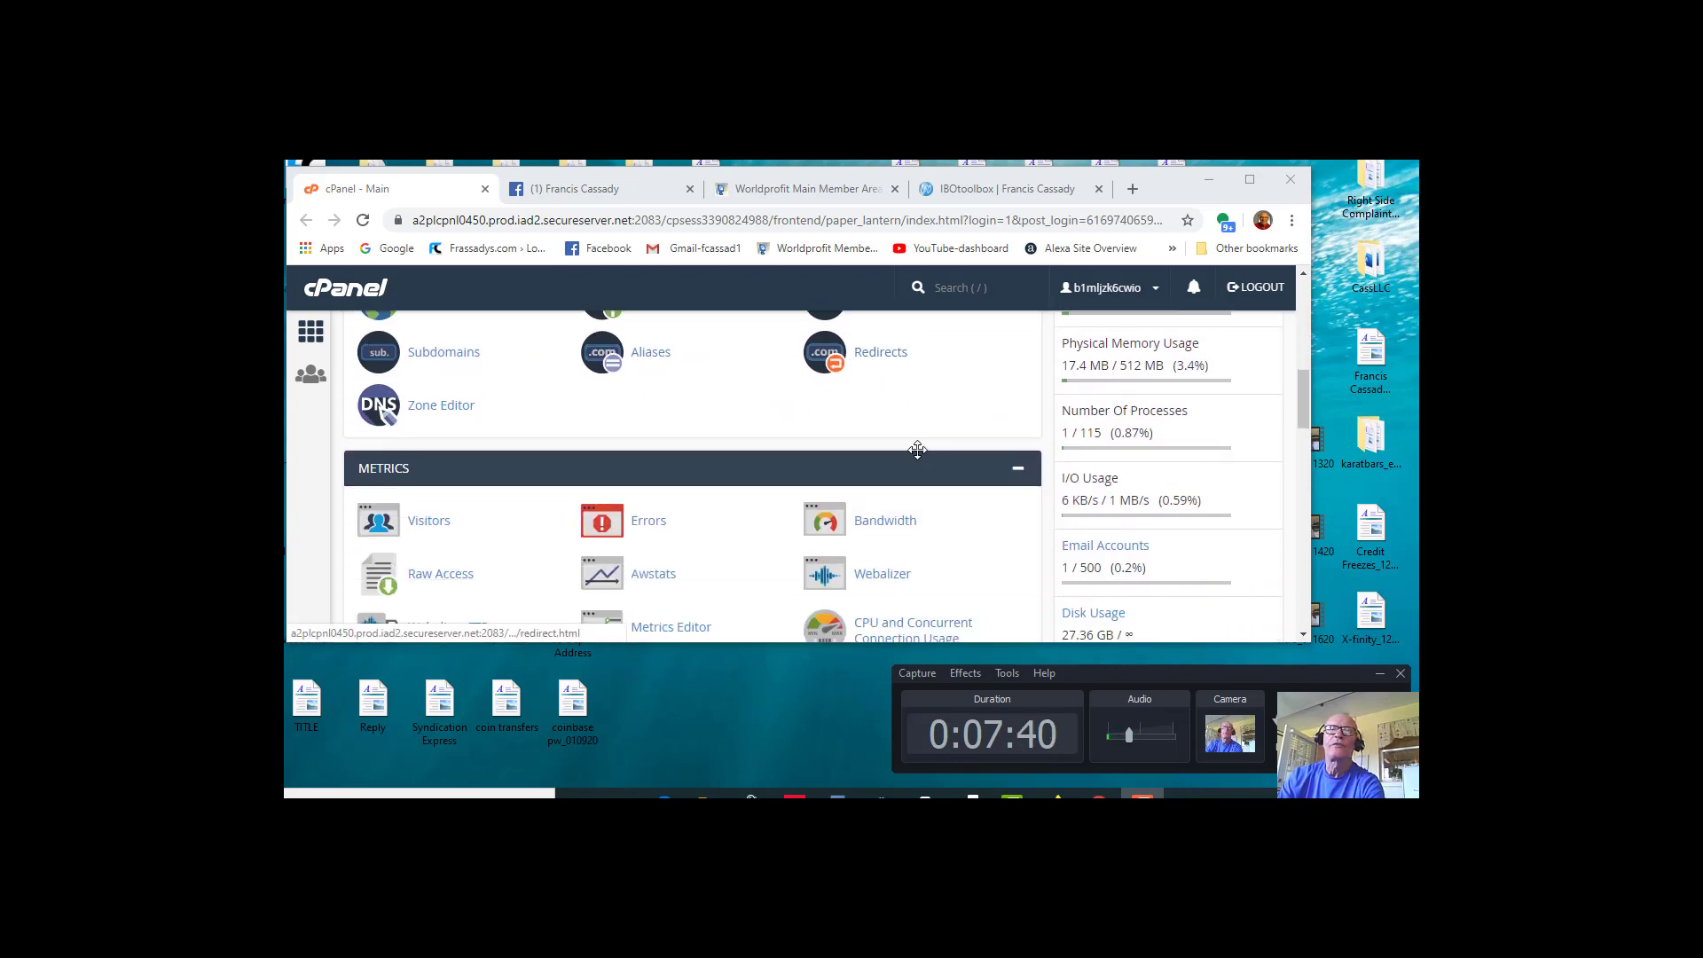
scroll(892, 441, down, 1)
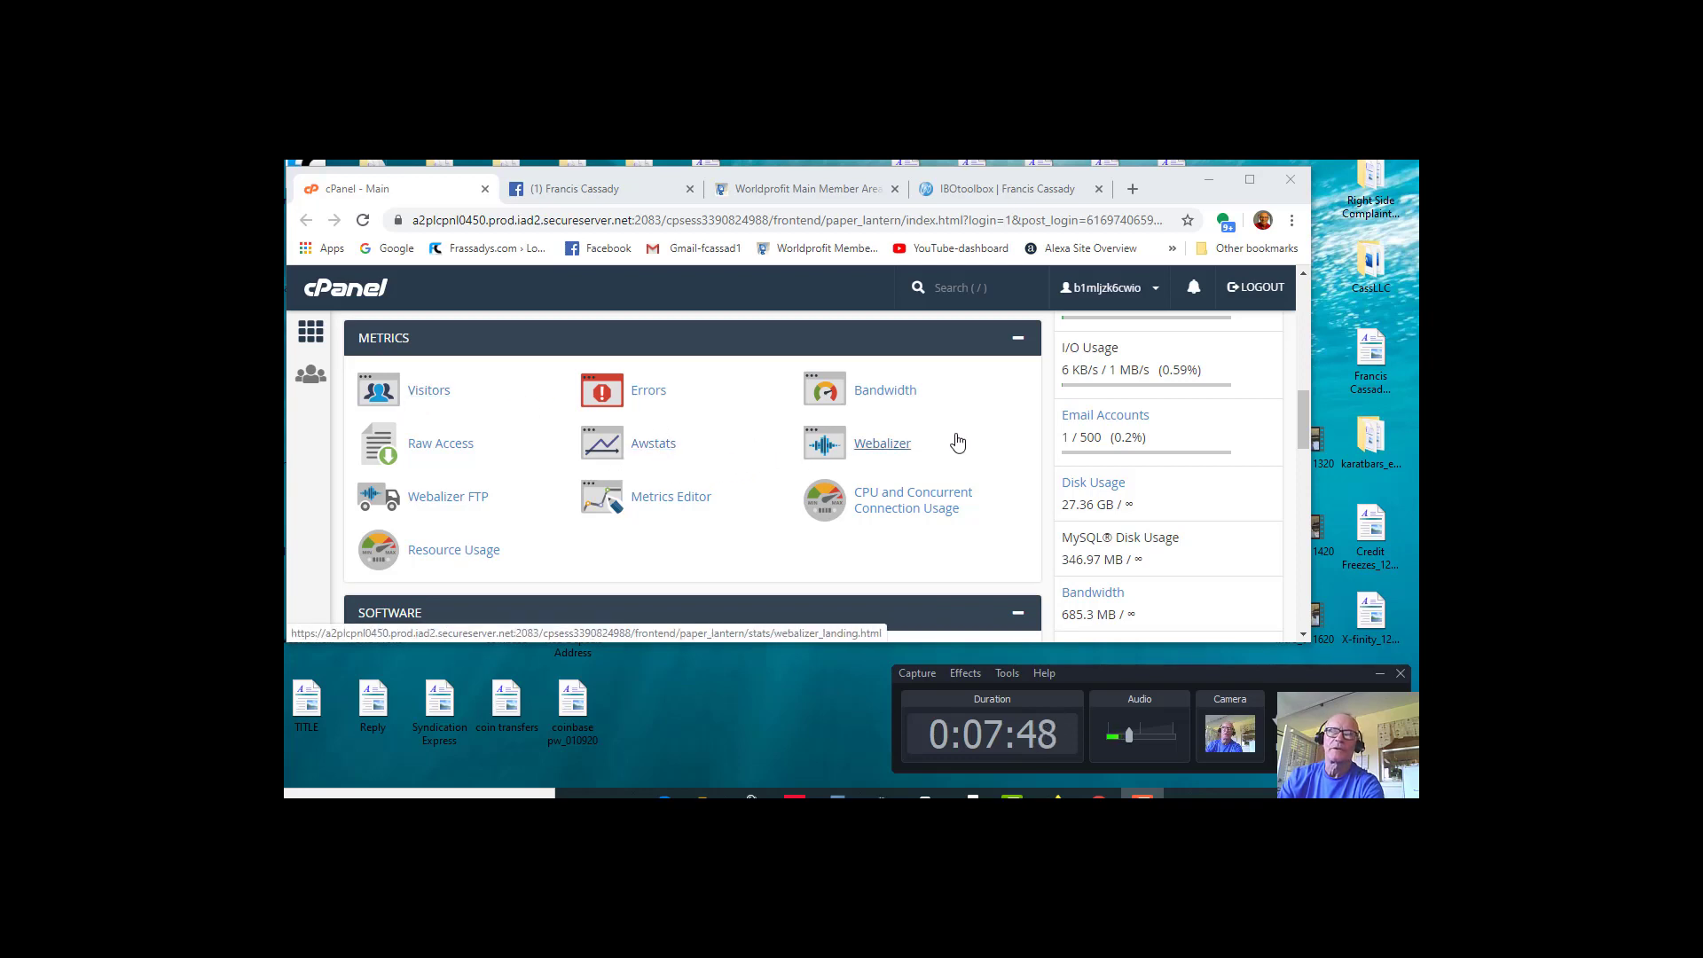
scroll(954, 477, down, 1)
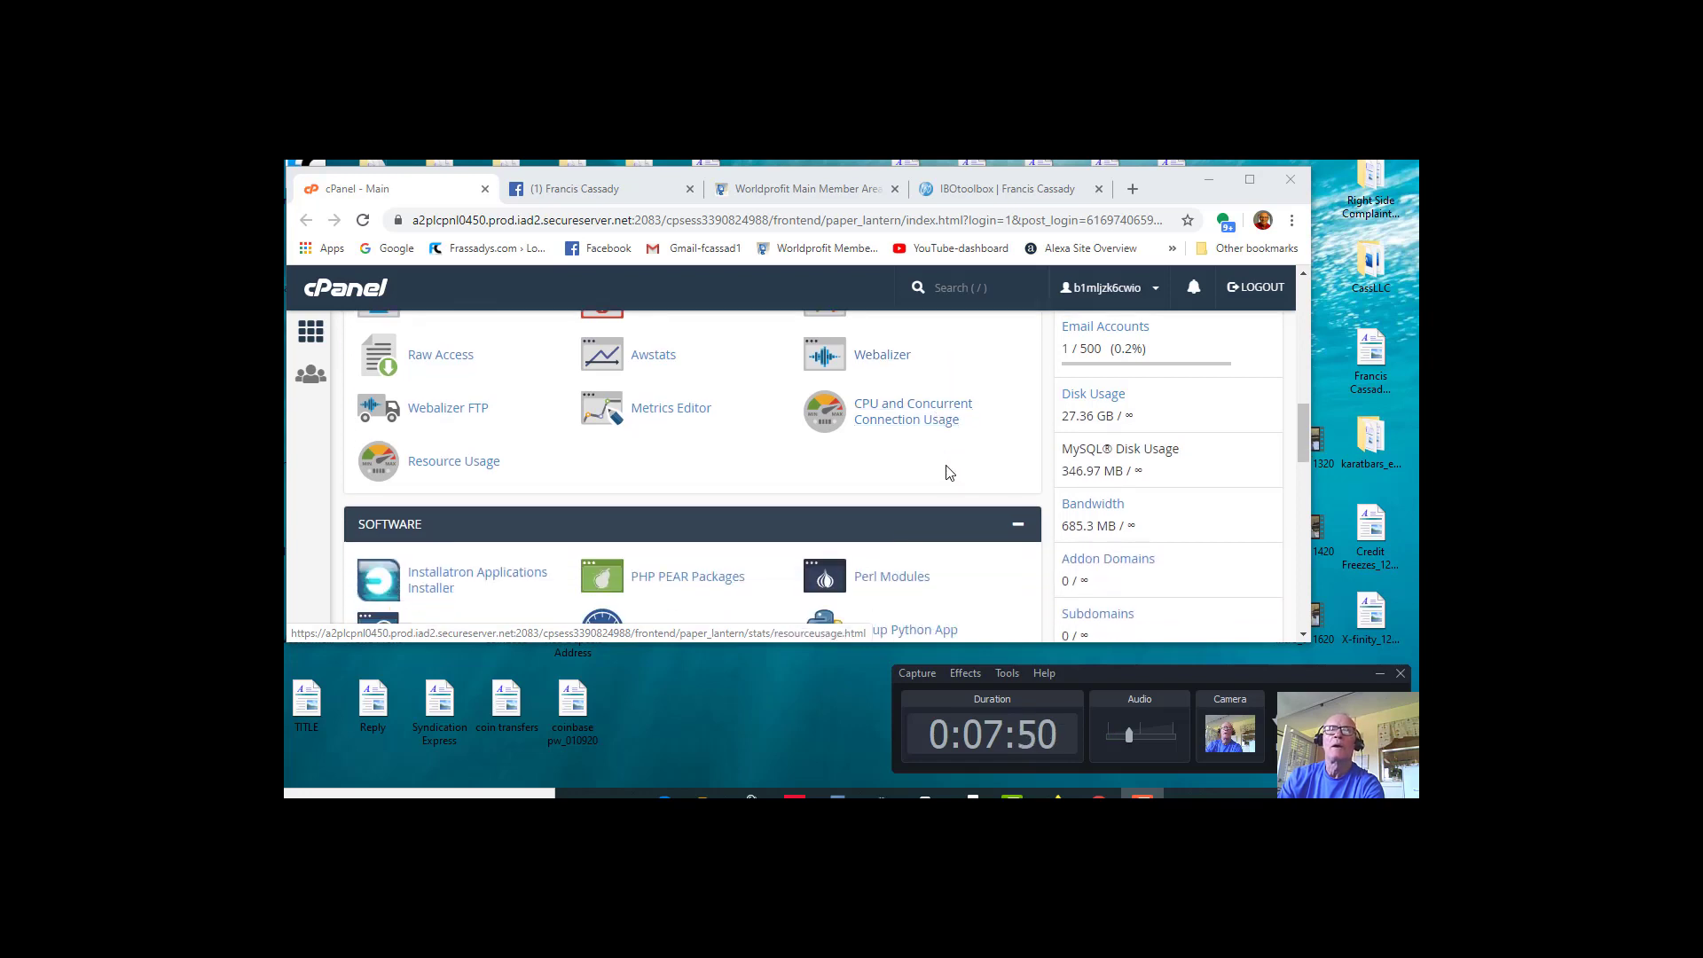
scroll(922, 462, down, 3)
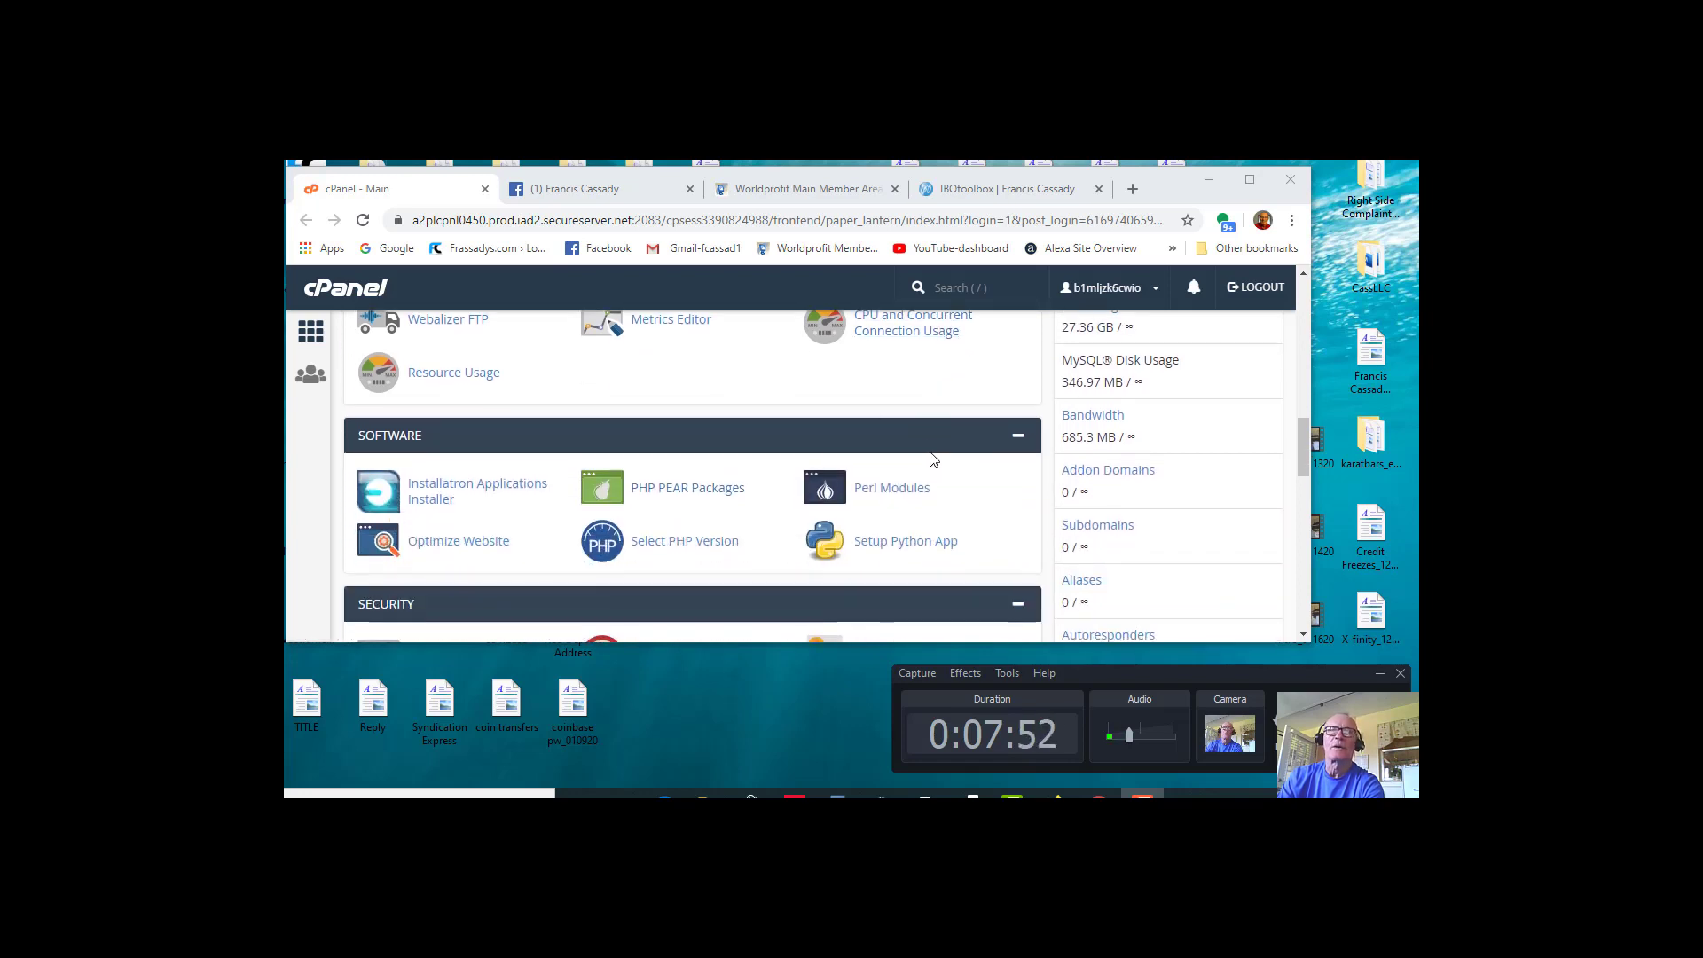
scroll(947, 412, up, 1)
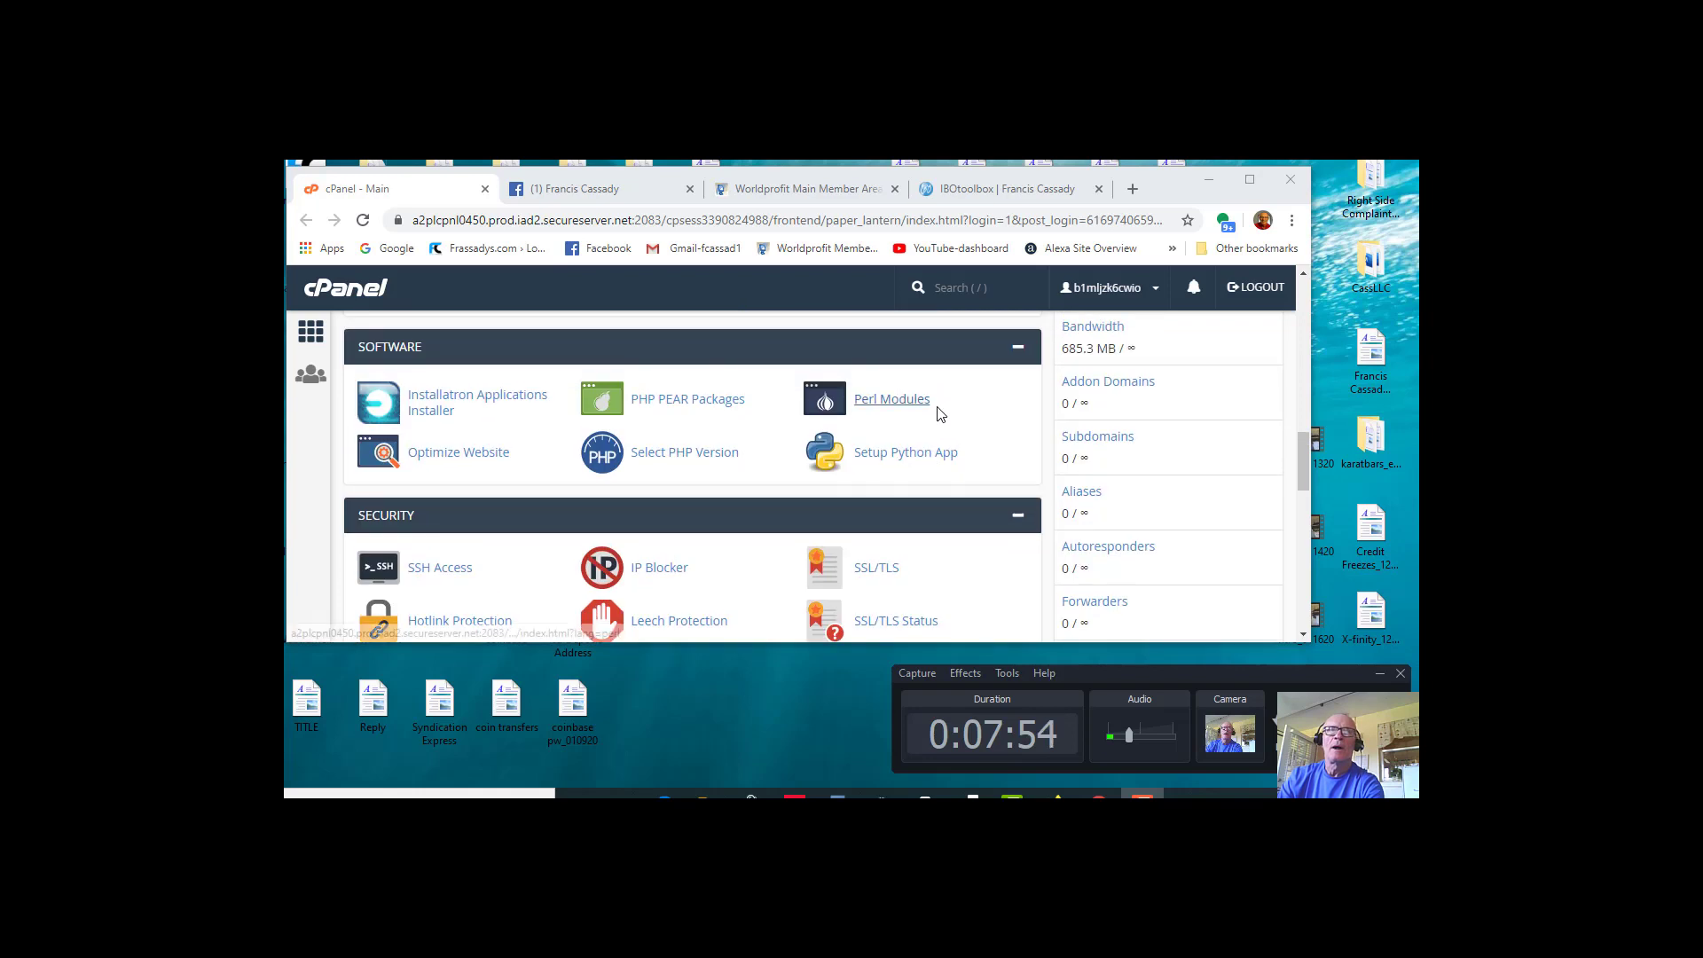
scroll(932, 435, down, 2)
scroll(923, 443, down, 5)
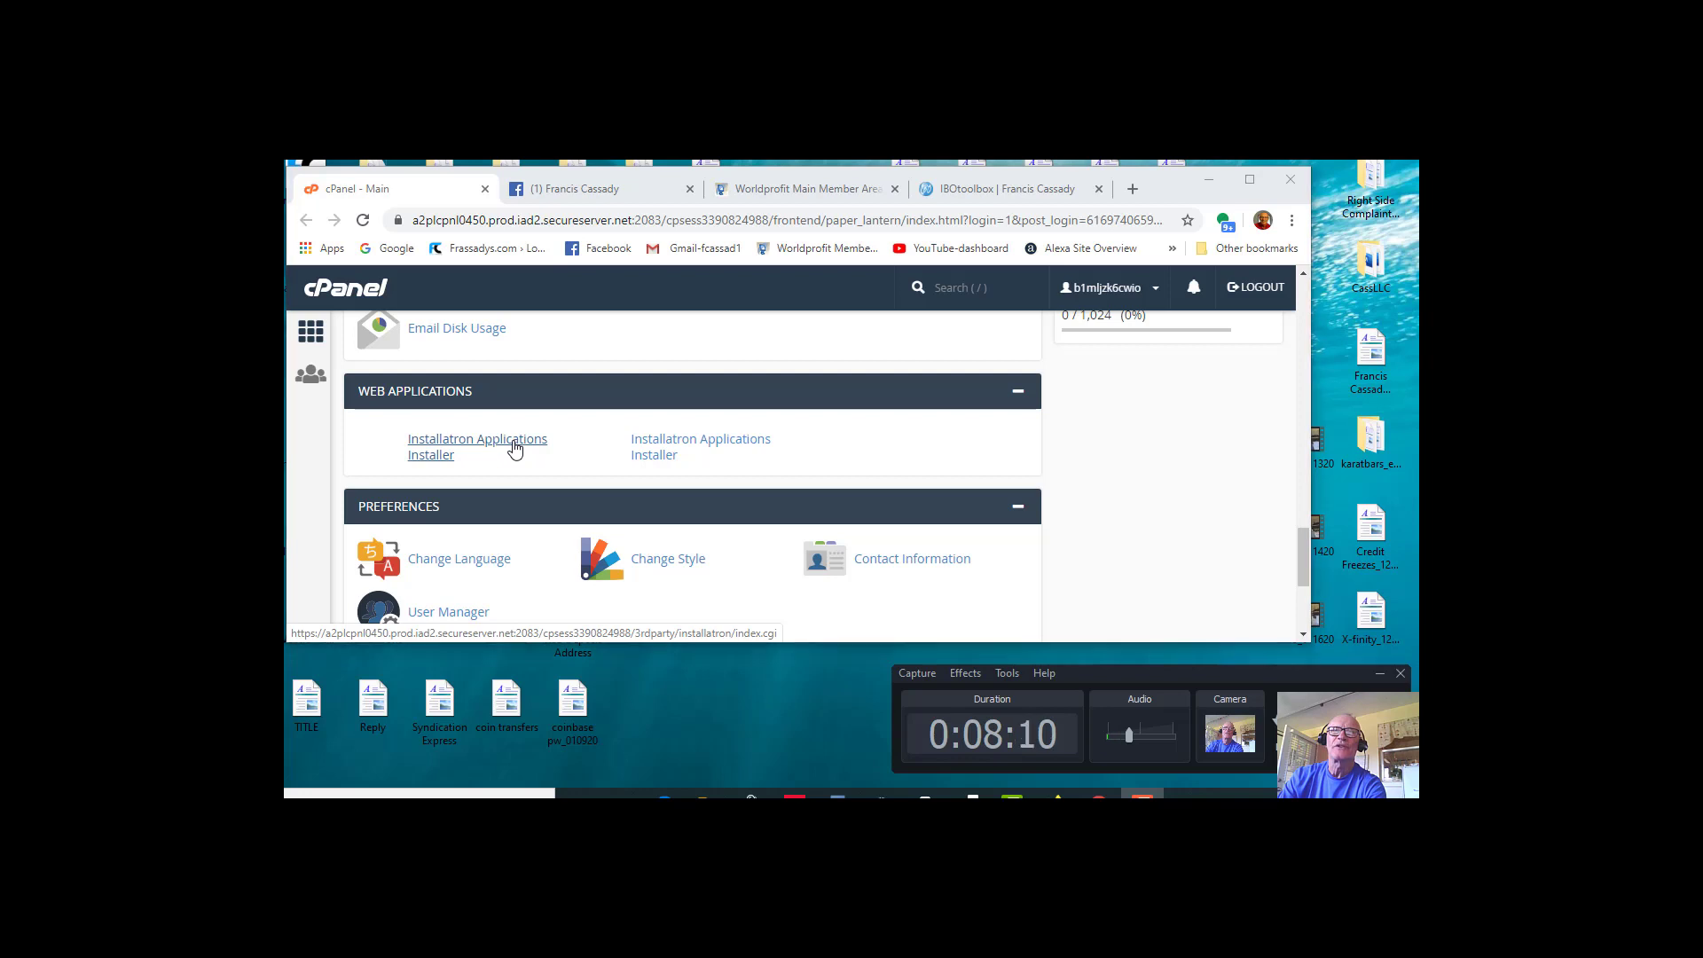
Step: Launch Installatron and reload it to show the Frassadys.com WordPress install in My Applications
click(515, 450)
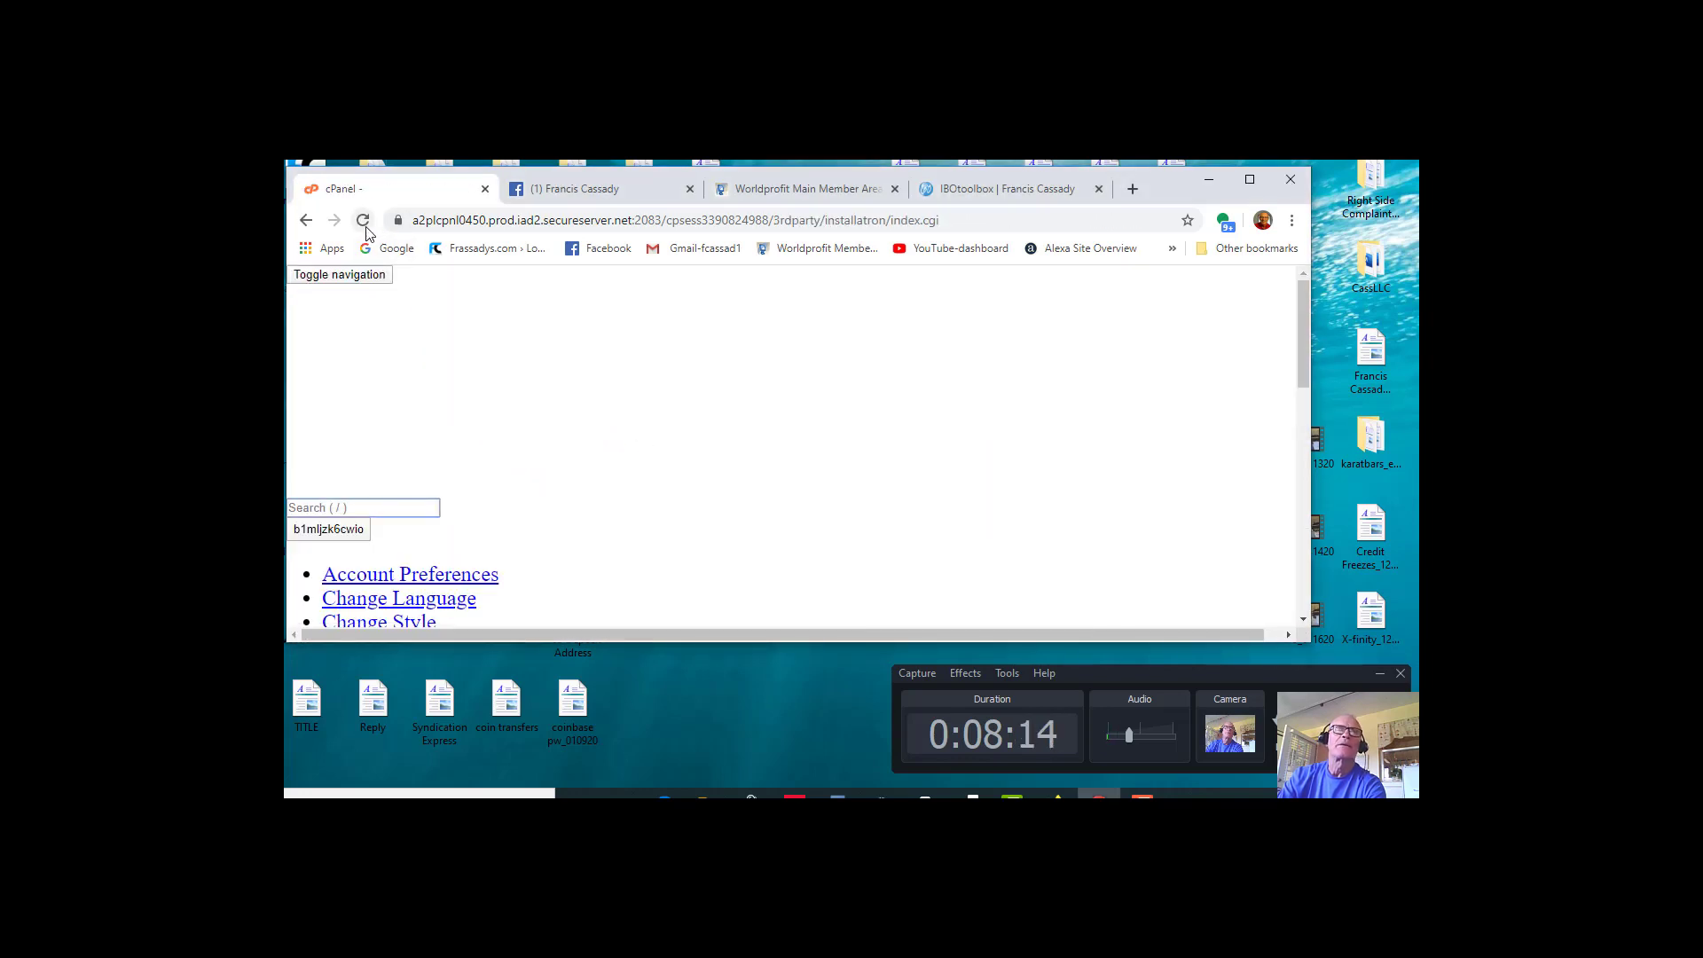
click(362, 222)
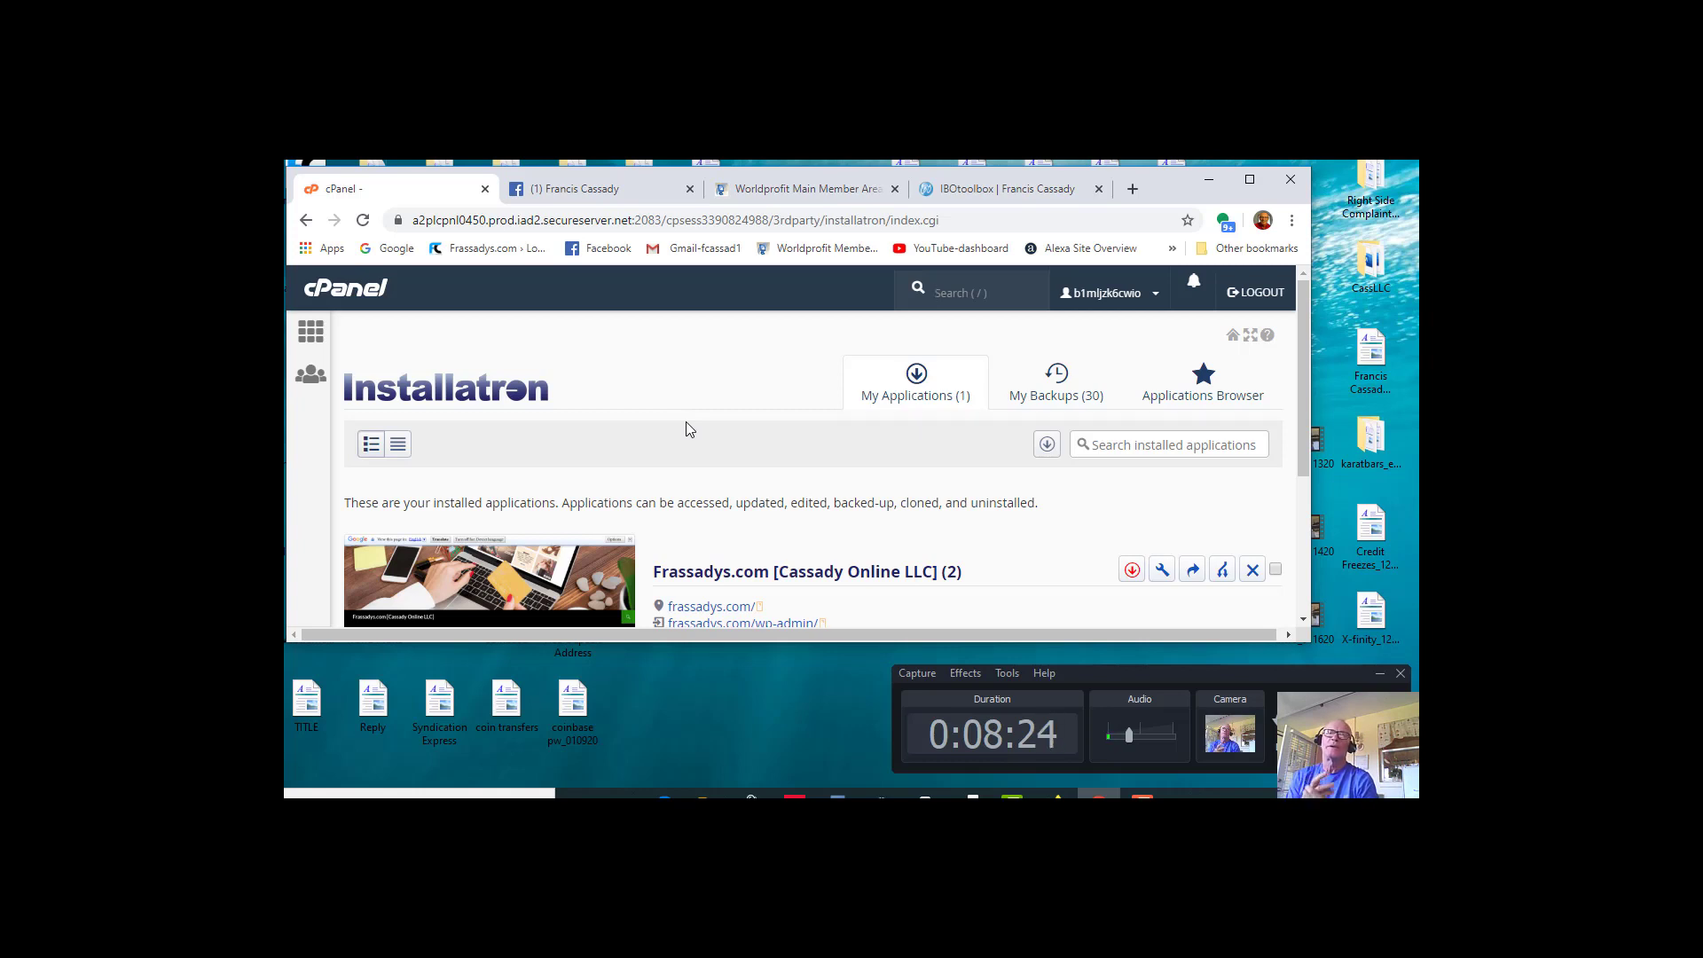
scroll(843, 426, down, 1)
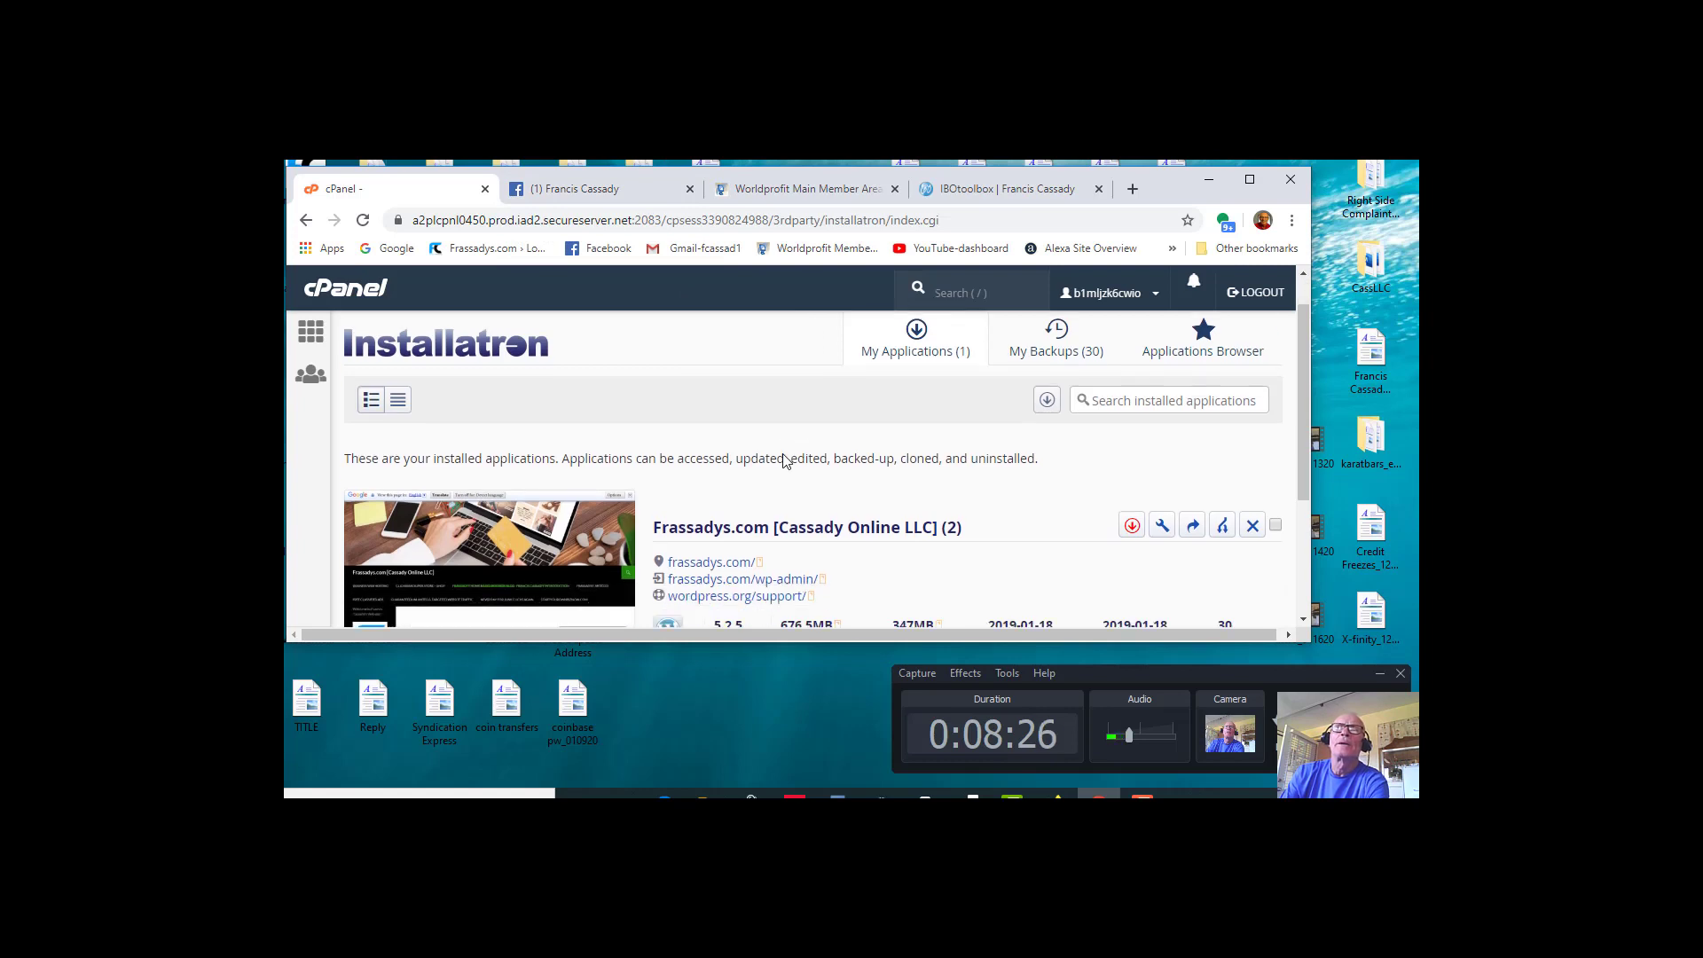
scroll(958, 482, up, 1)
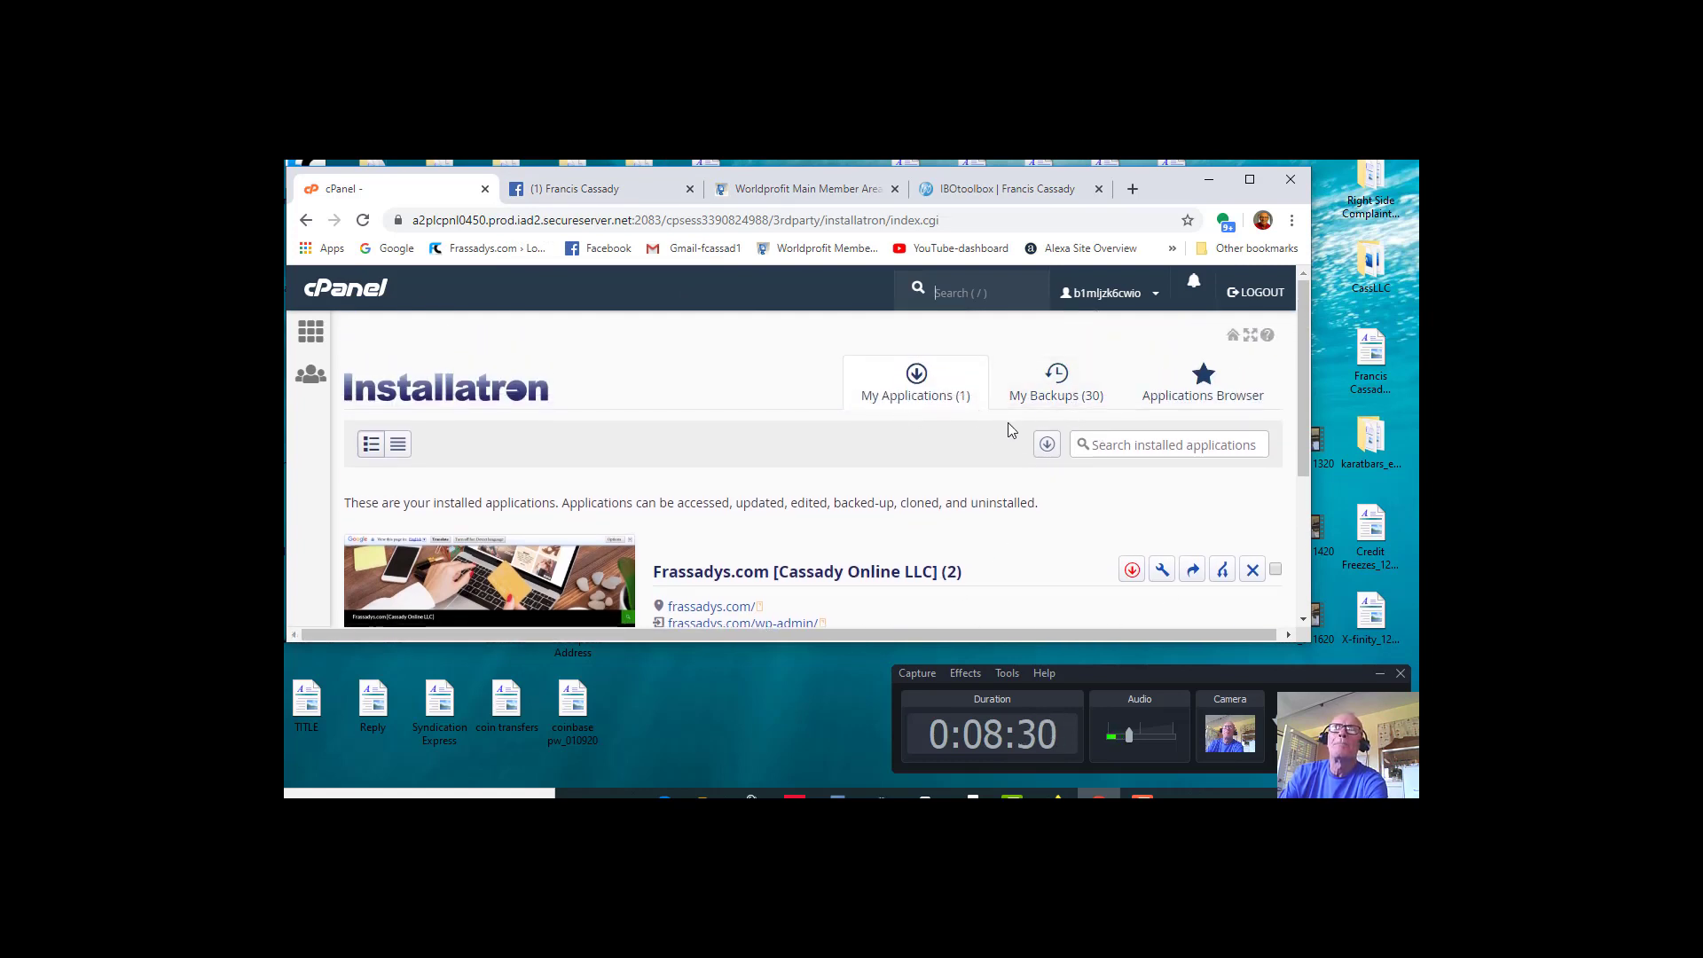
Step: Browse My Backups for Frassadys.com's daily 5.2.5 backups, about 444MB each, through 2020-01-16
click(1068, 404)
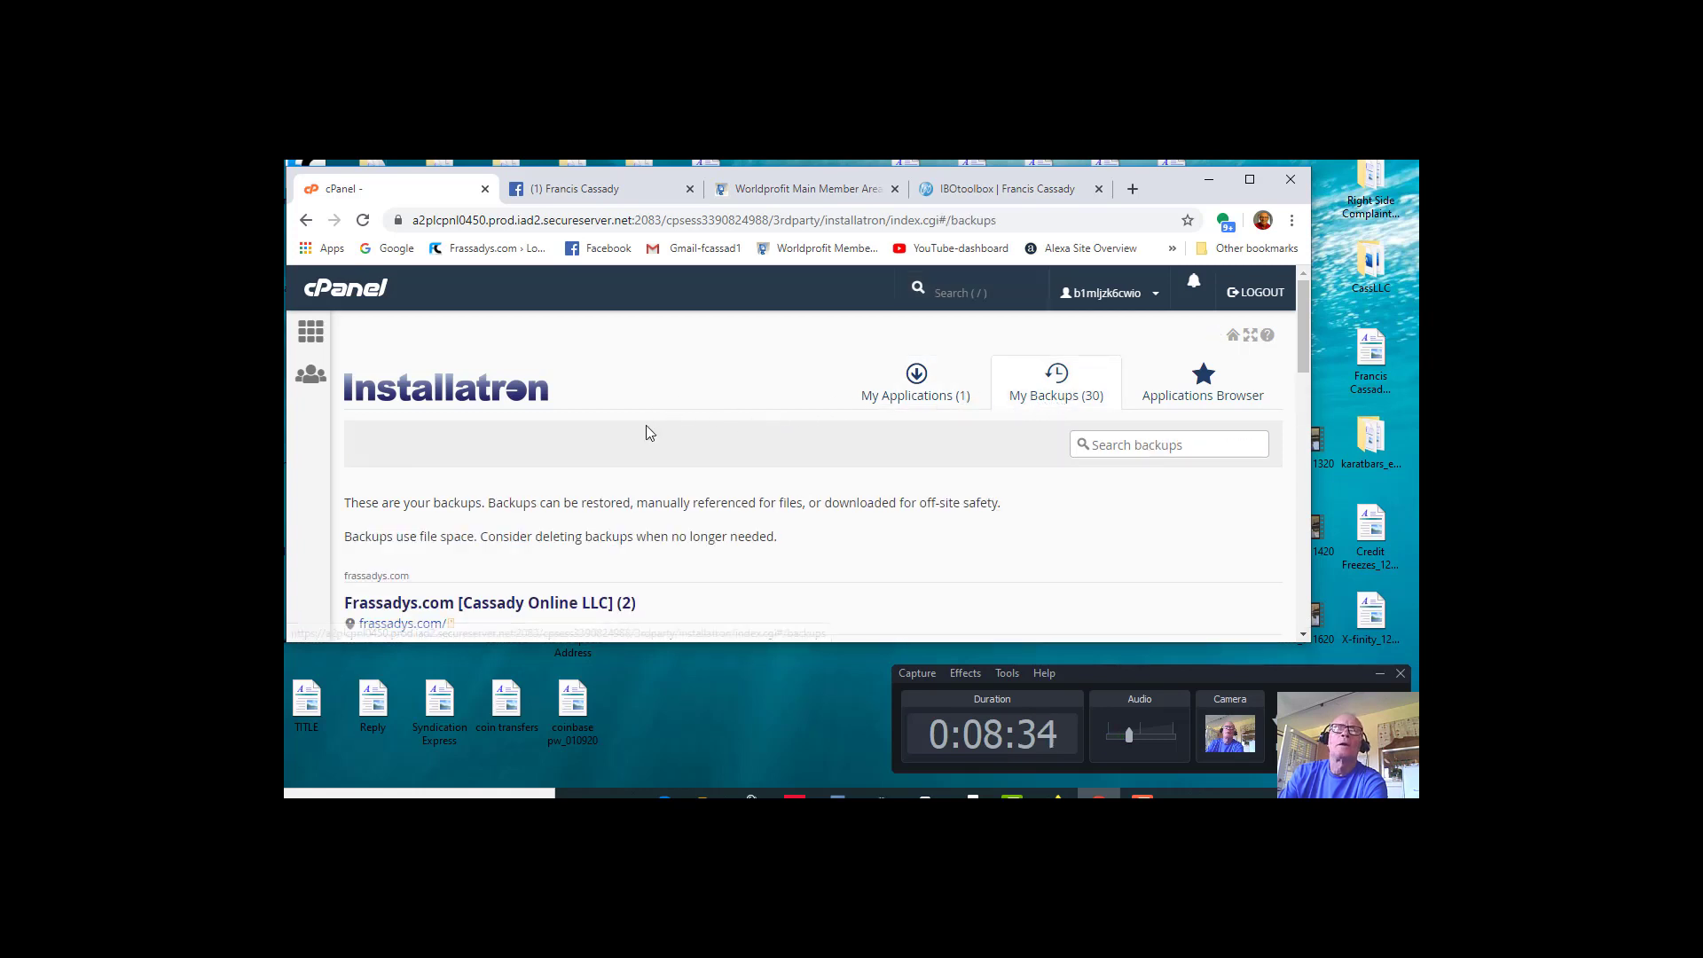
scroll(727, 440, down, 1)
scroll(743, 433, down, 1)
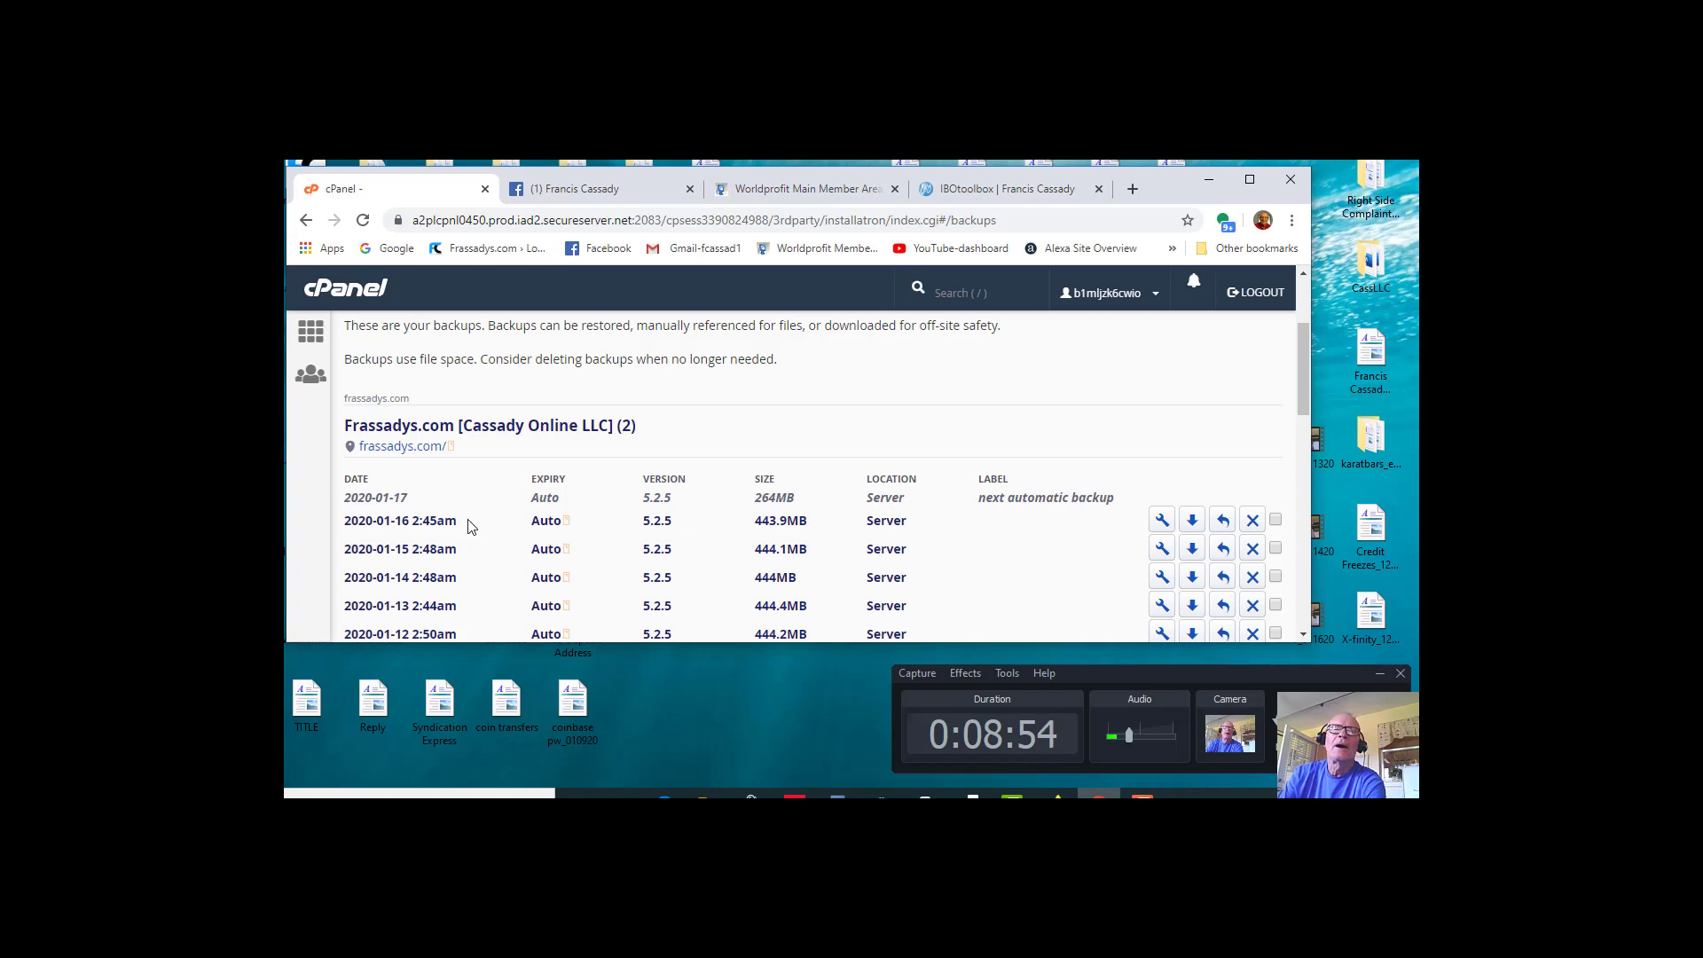
scroll(482, 523, down, 1)
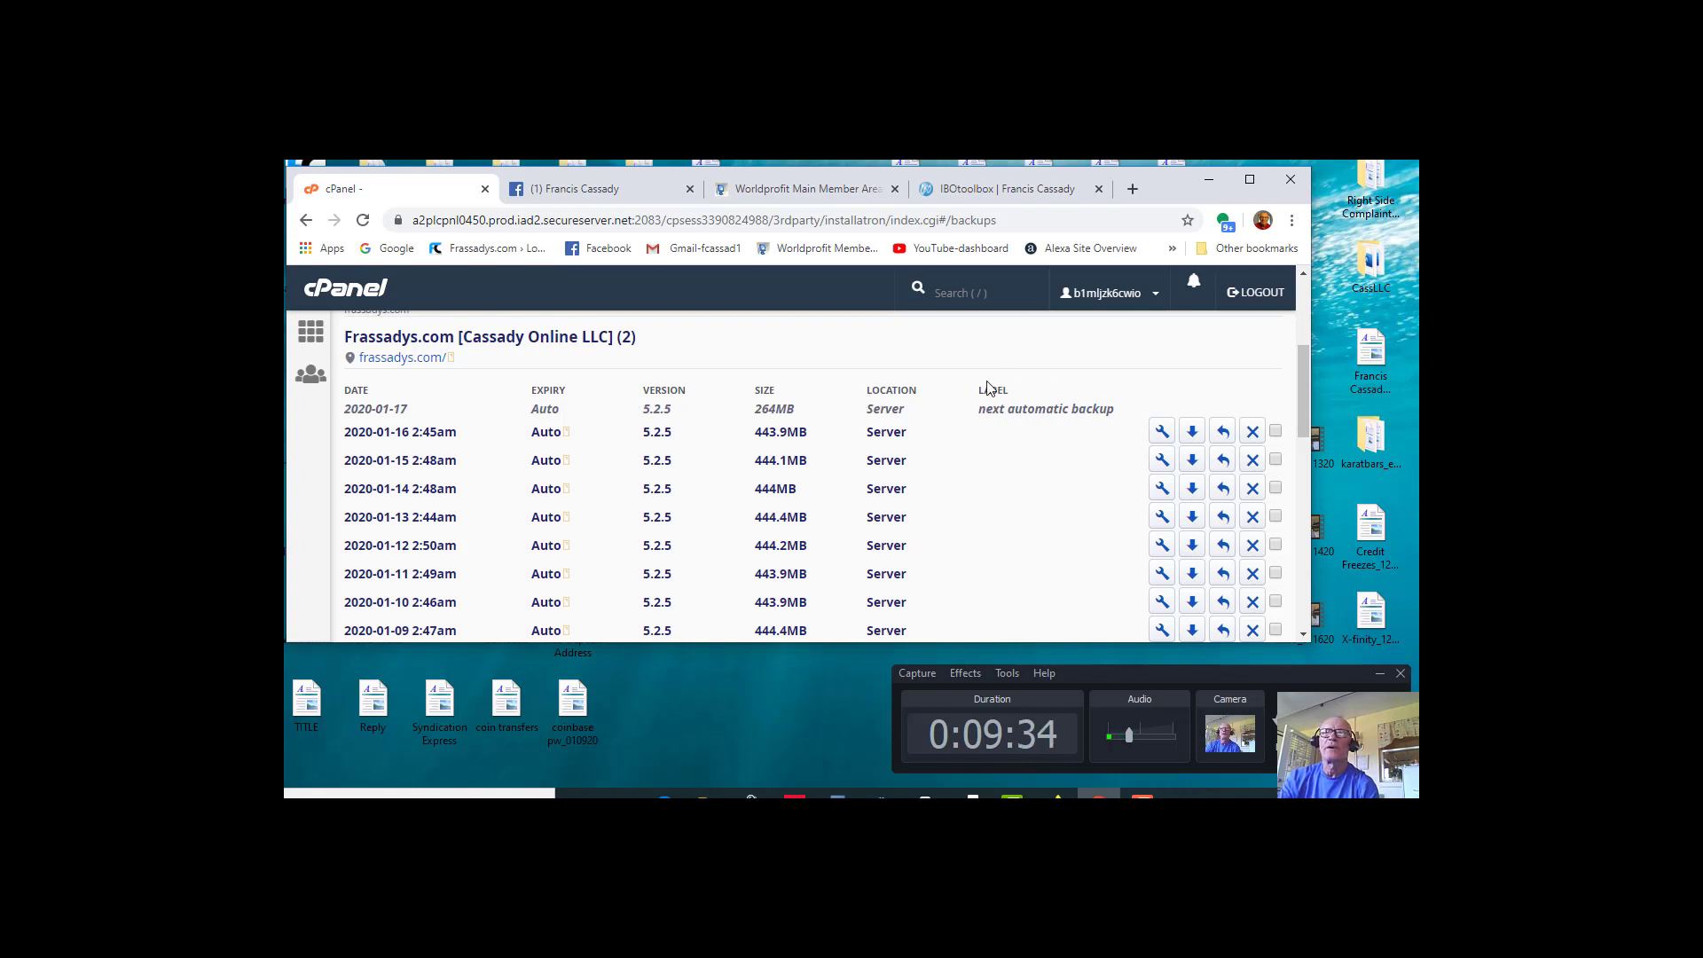
scroll(838, 403, up, 3)
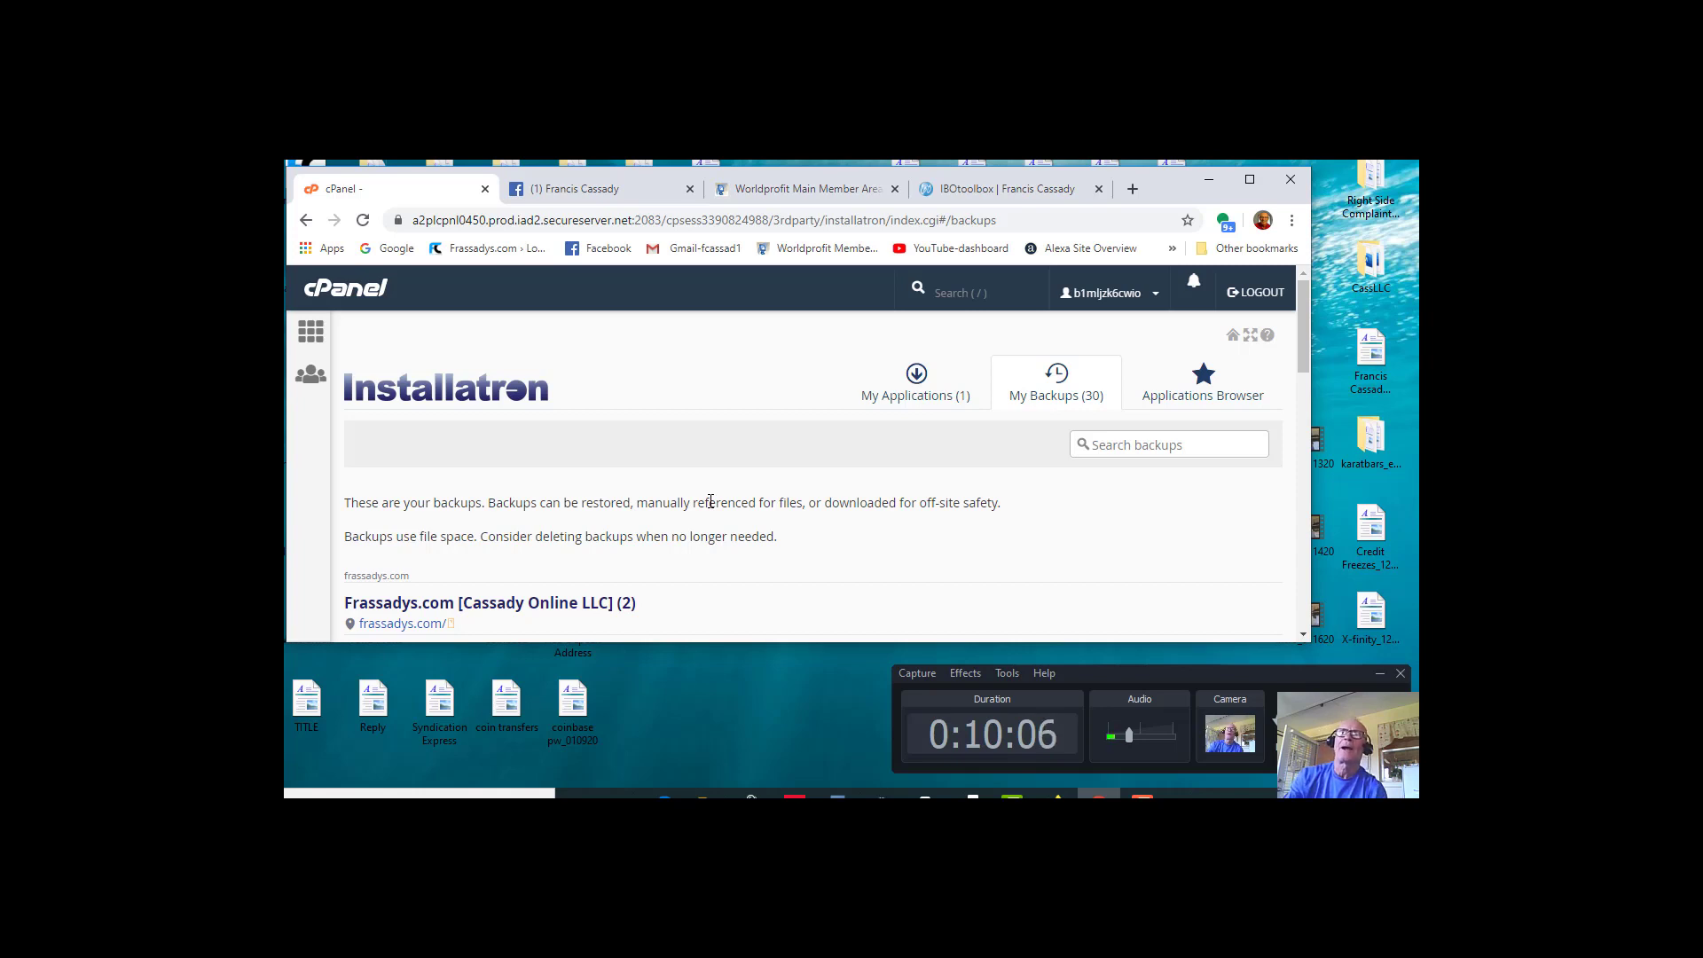
scroll(719, 441, down, 2)
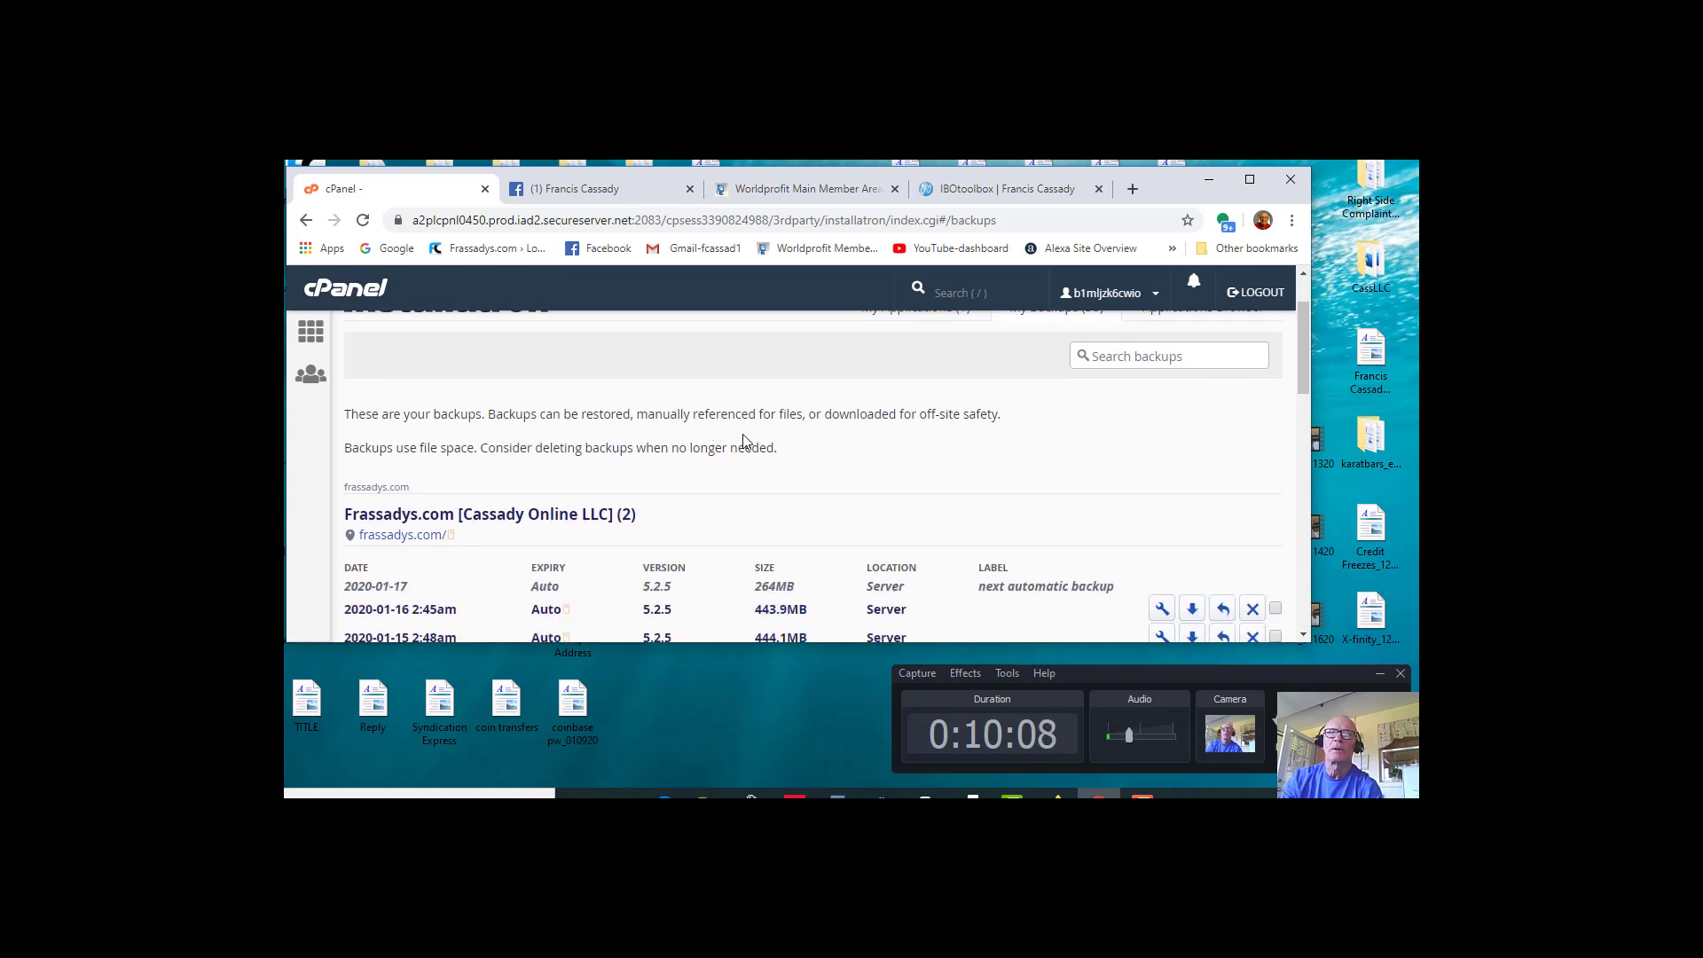
scroll(743, 435, up, 2)
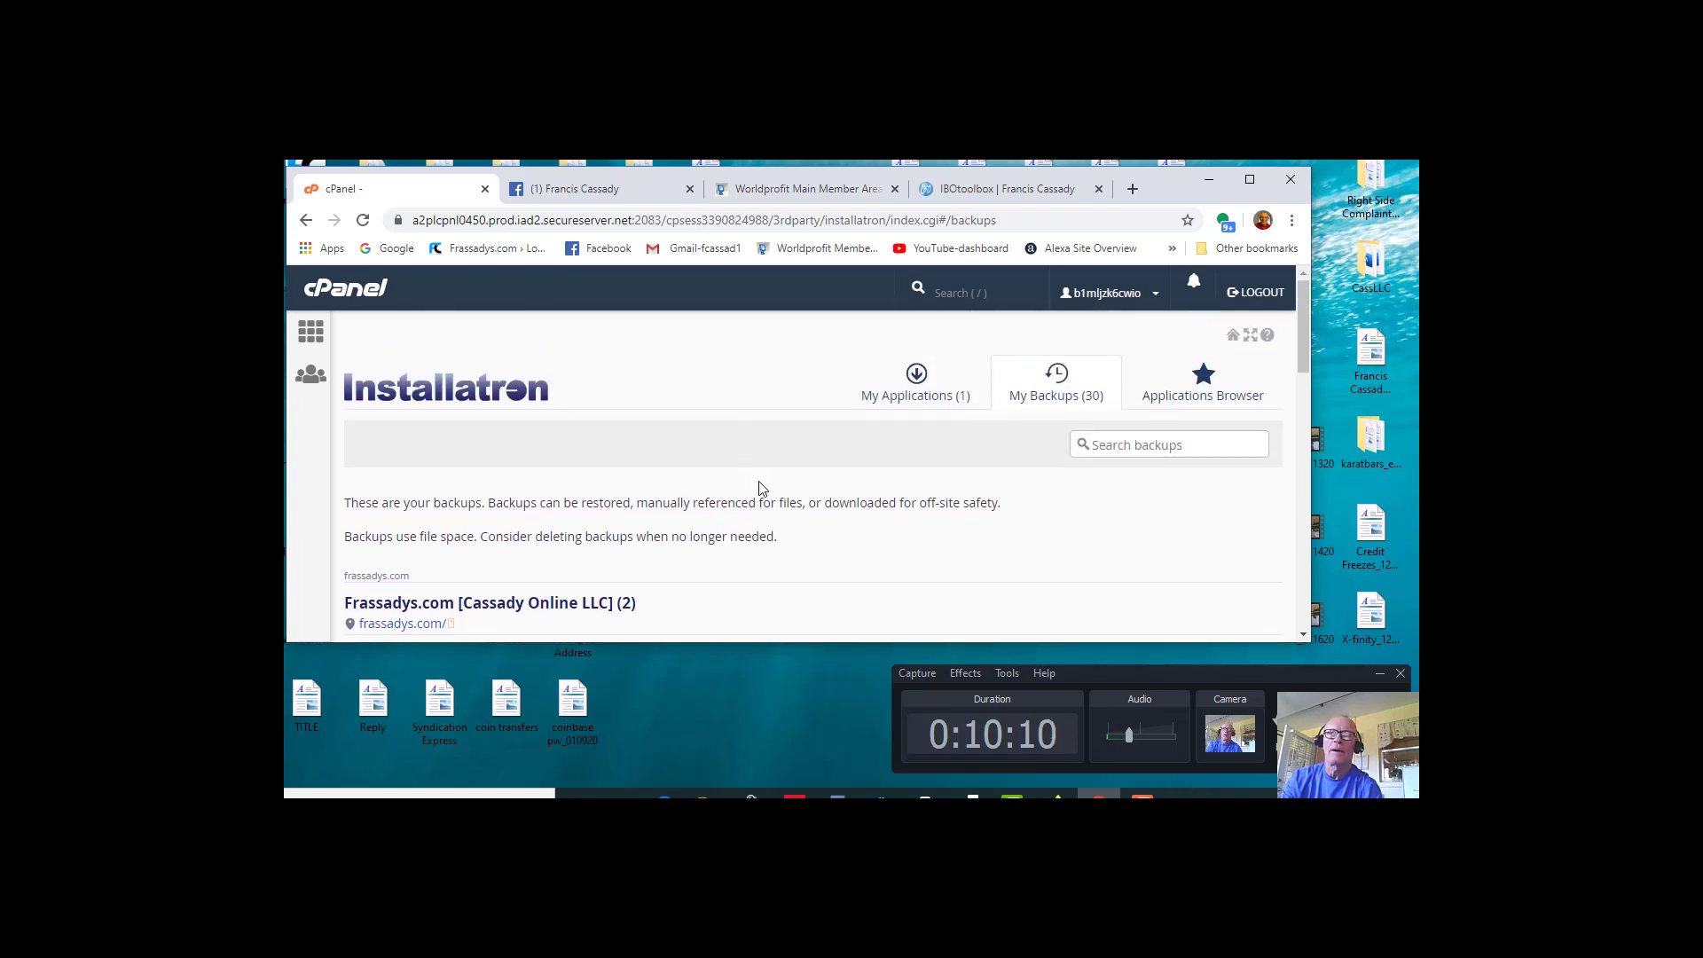